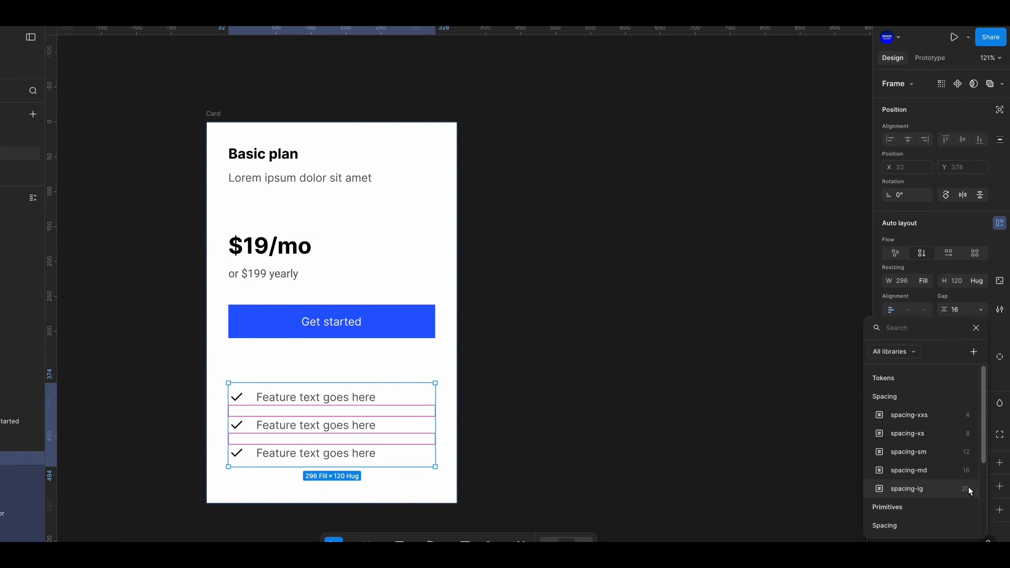
click(266, 142)
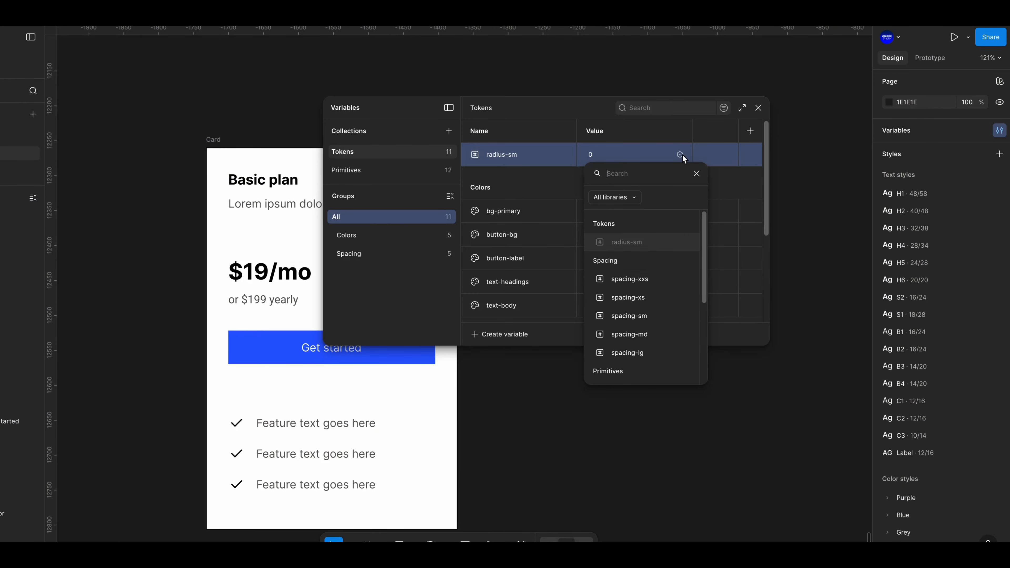
click(35, 403)
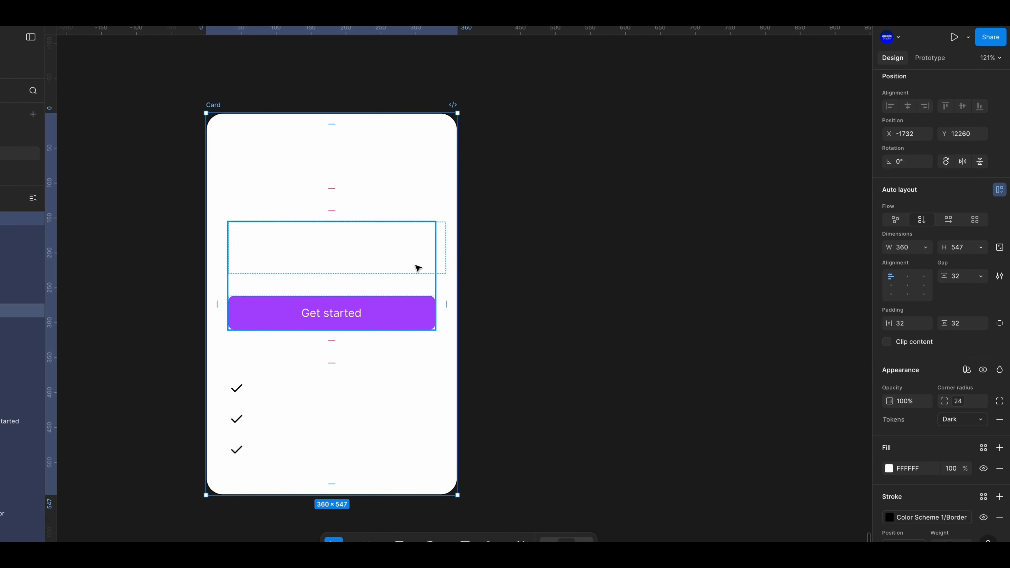
click(479, 190)
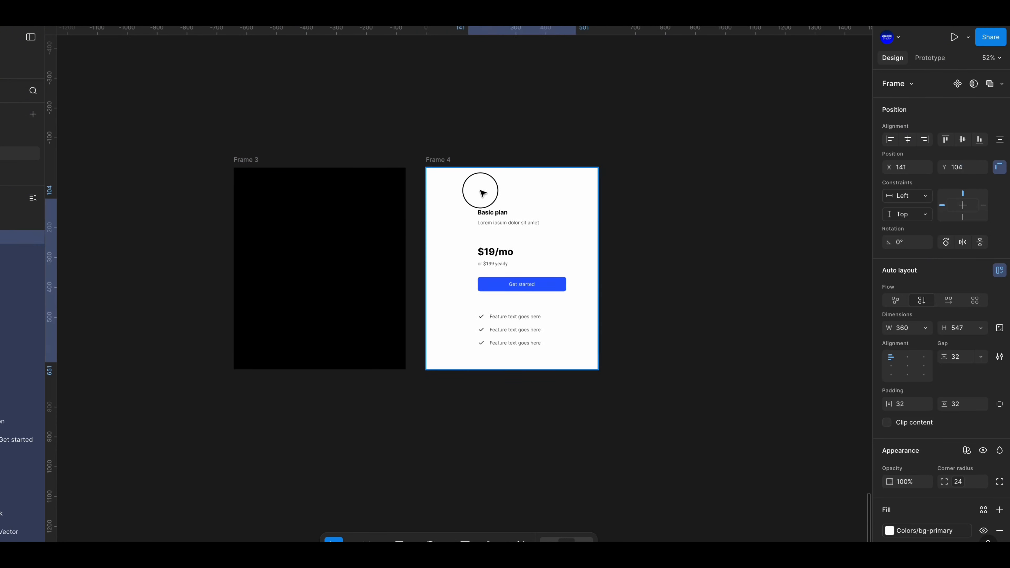
click(493, 331)
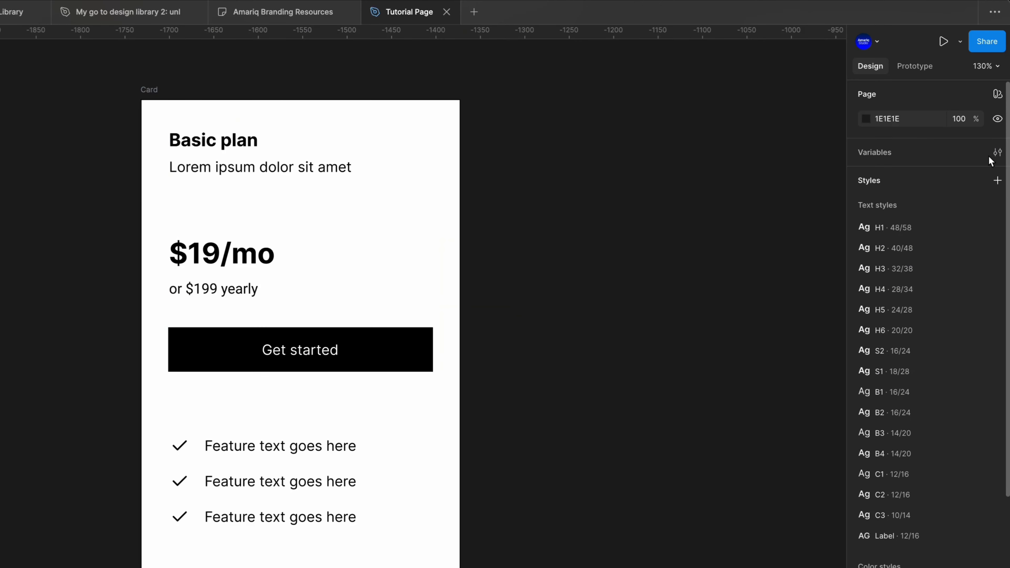
Open the local variables and create a new collection named Primitives
click(999, 154)
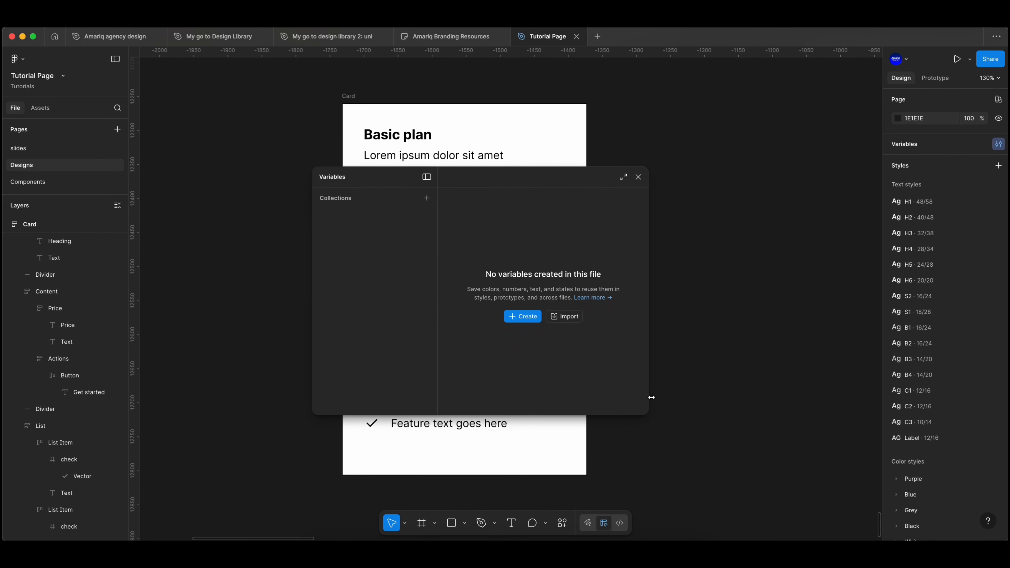
drag(651, 397, 720, 397)
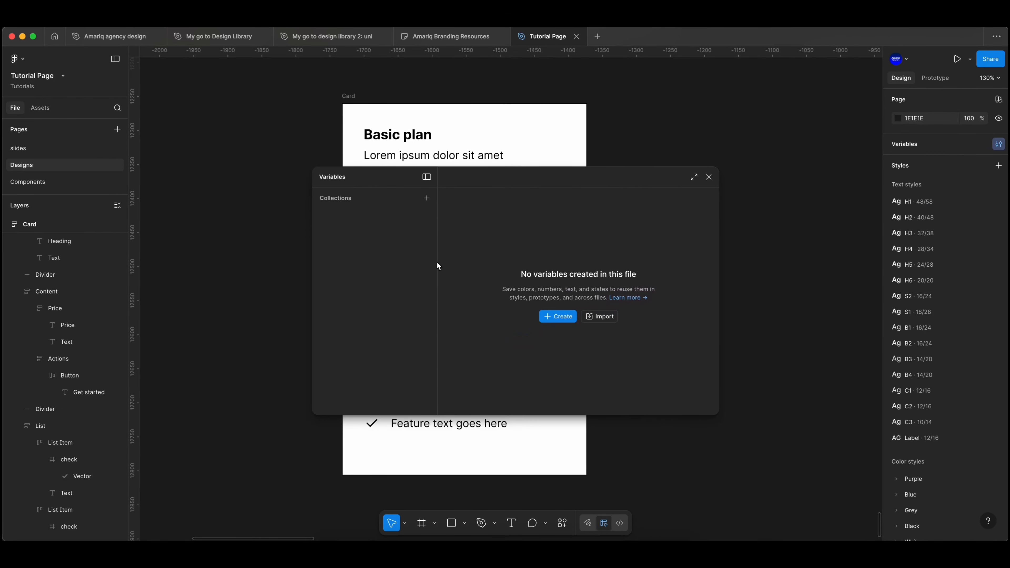
click(427, 198)
text(Primitives)
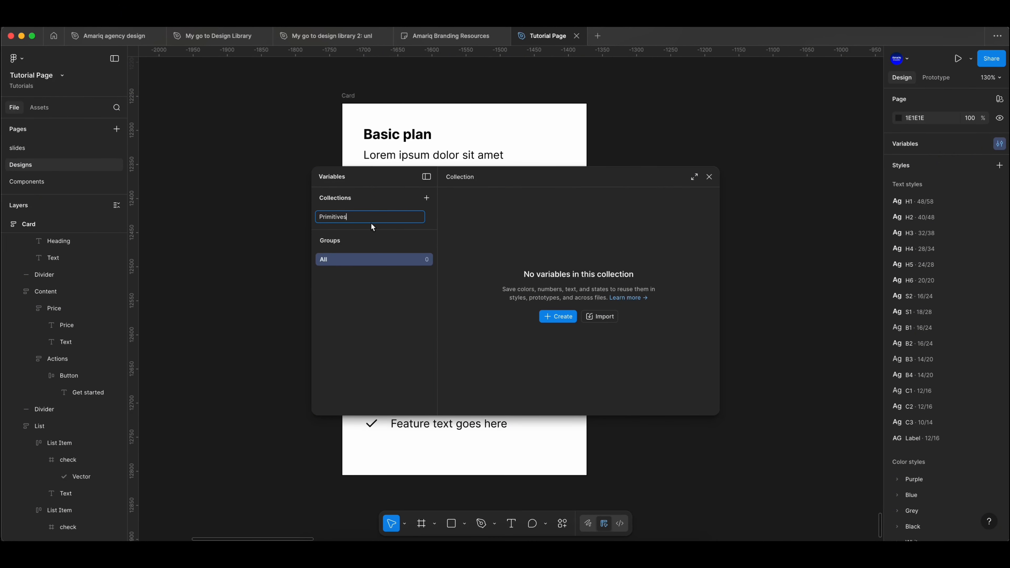
key(Return)
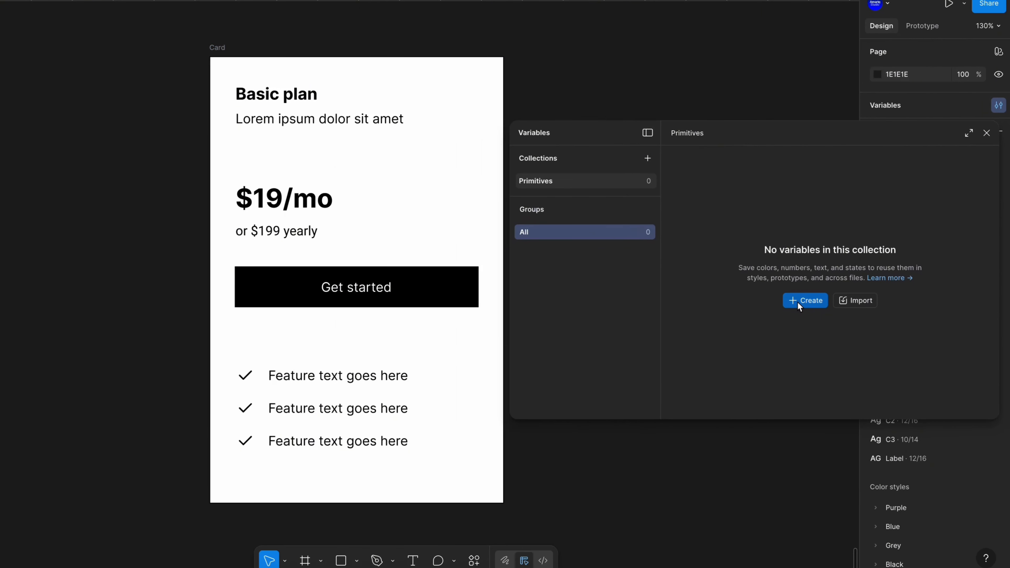
Create a color variable named White with the value FFFFFF
click(800, 306)
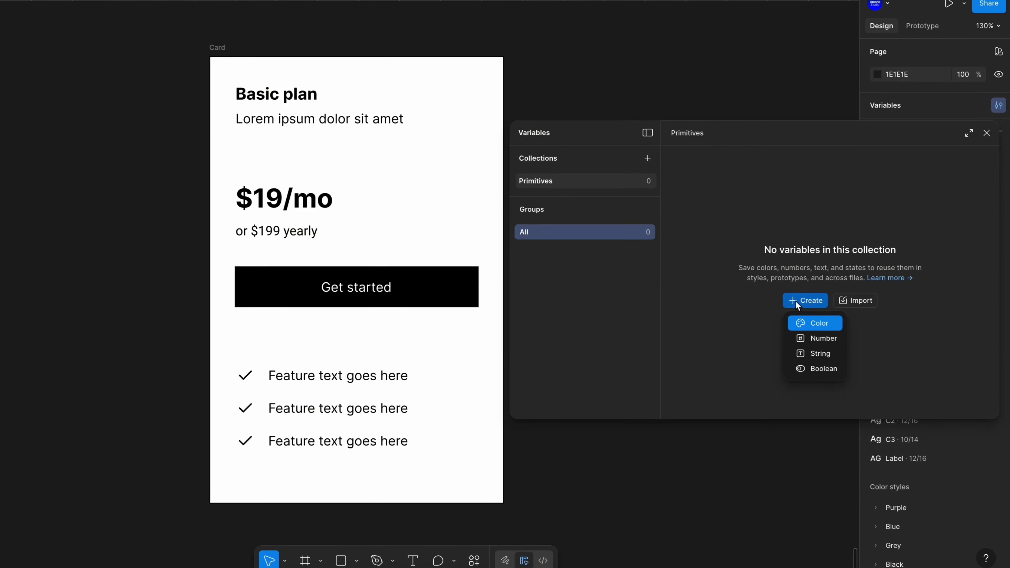
click(804, 326)
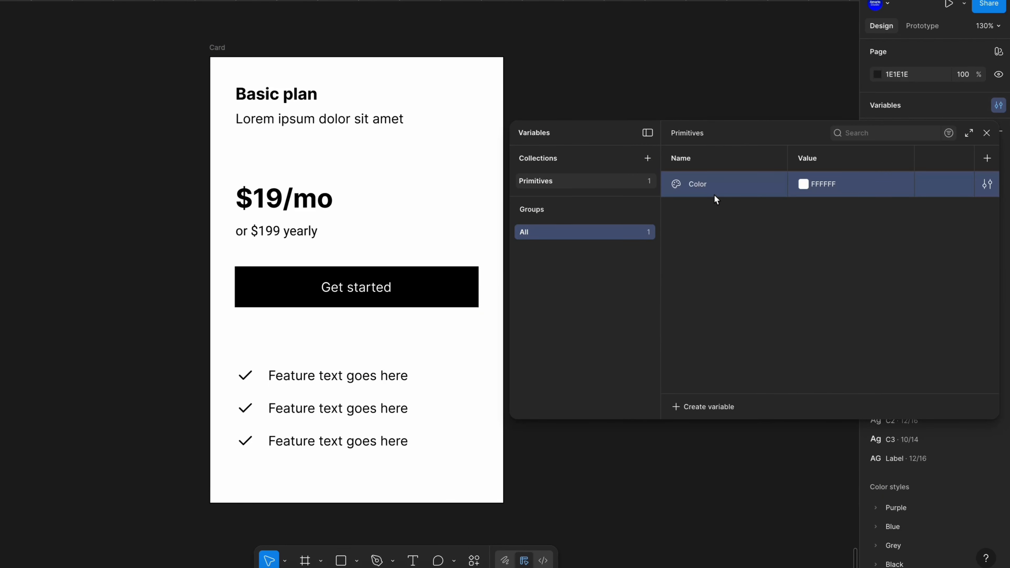
double_click(703, 184)
text(White)
click(805, 185)
click(752, 237)
Put the White variable into a new group and rename that group Colors
right_click(712, 195)
click(762, 244)
click(553, 251)
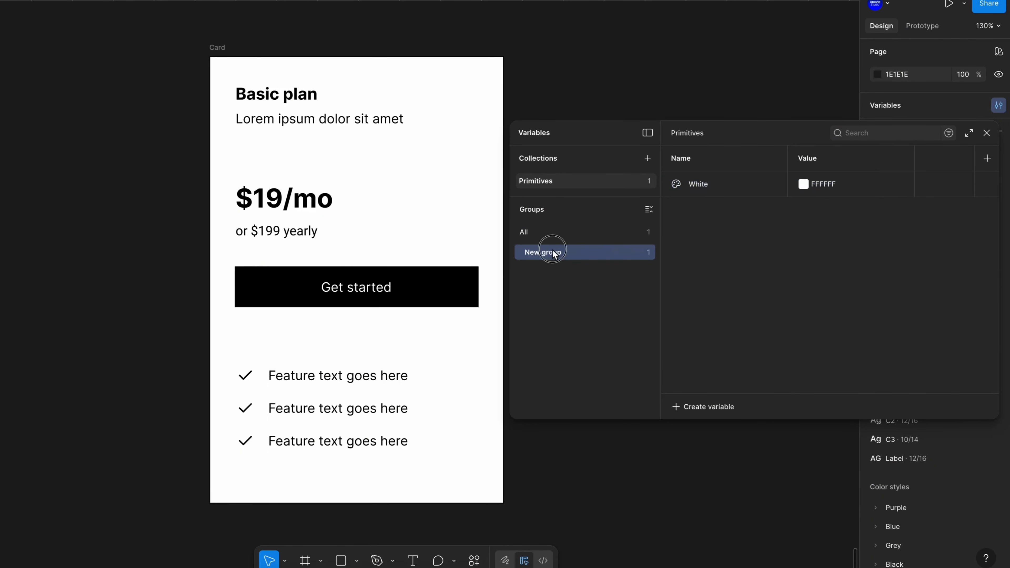
double_click(554, 253)
text(Colors)
Add a second color variable named Black and set its color to 000000
click(719, 182)
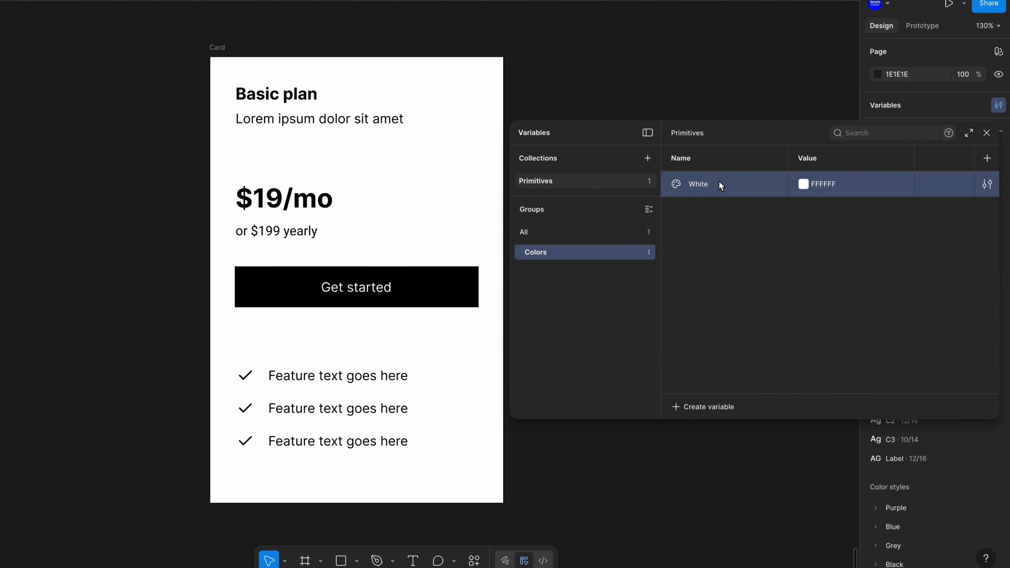
key(shift+Return)
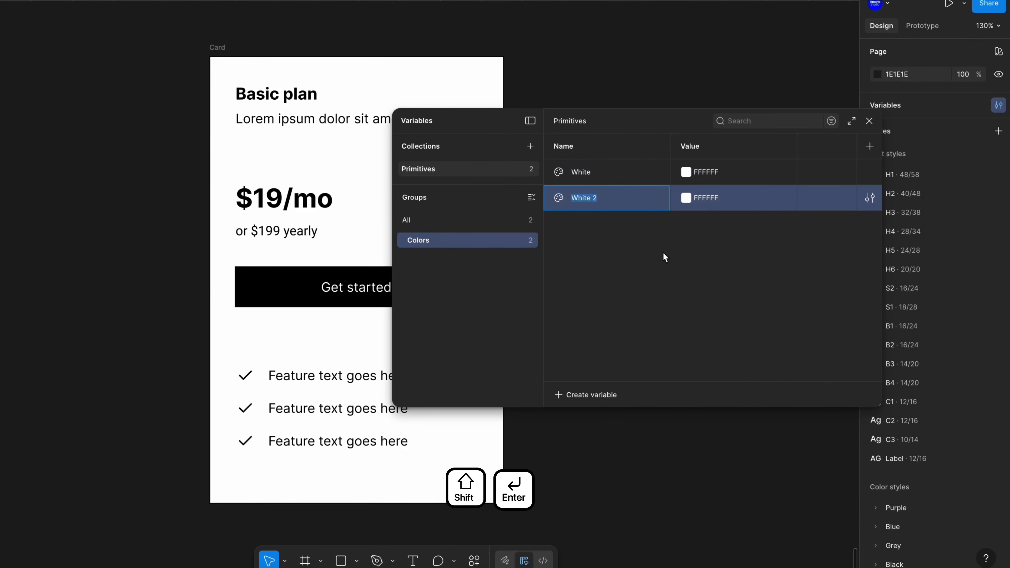
text(Black)
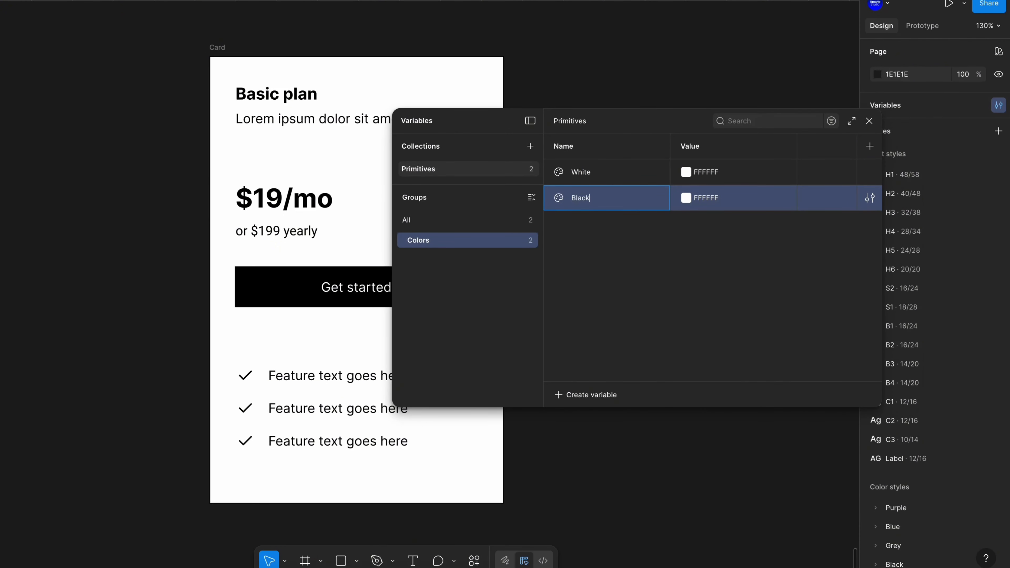
click(689, 197)
drag(689, 241, 677, 406)
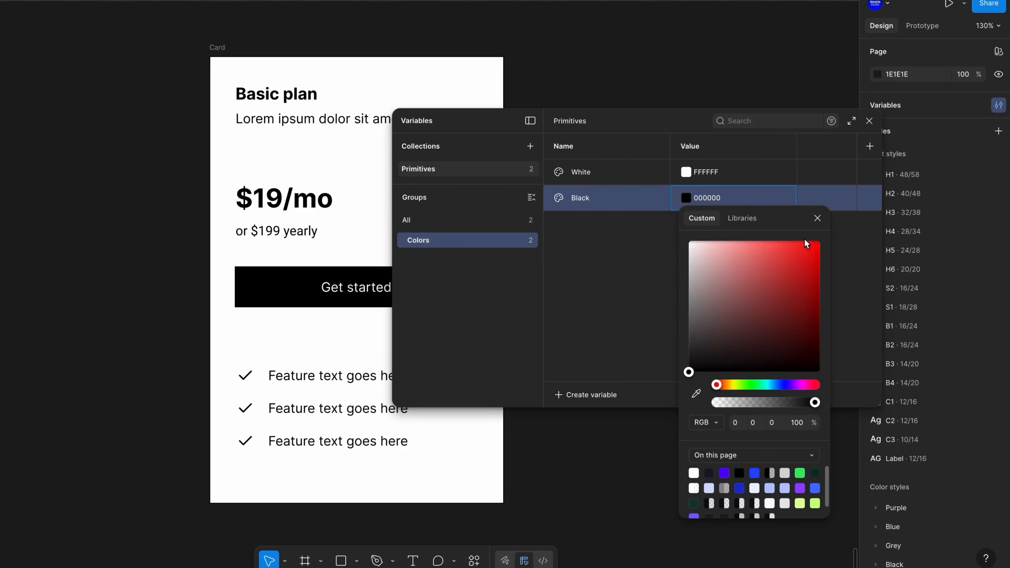
click(818, 218)
Add a color variable named Blue and pick a bright blue, 285AFF, as its value
key(shift+Return)
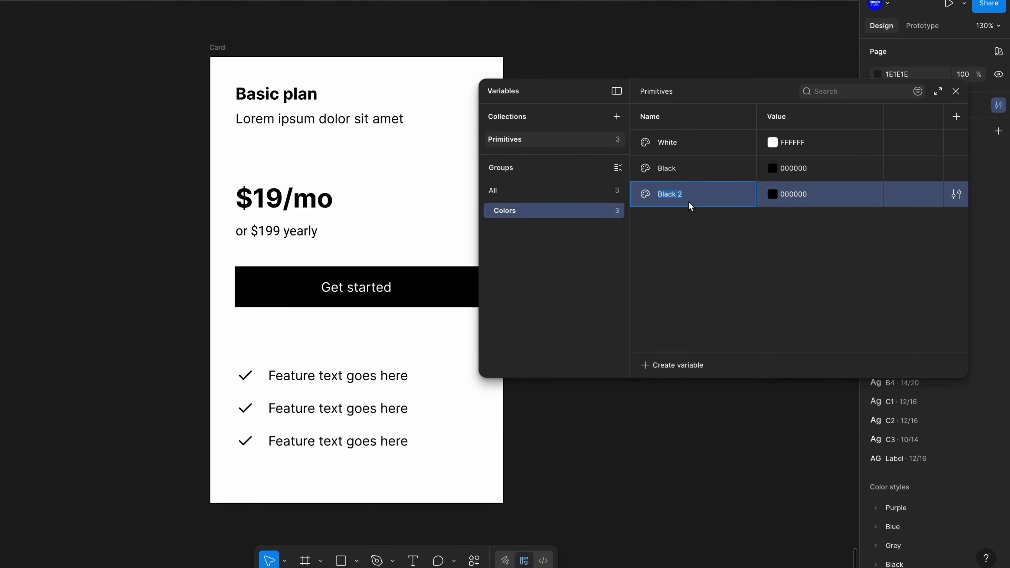
text(Blue)
key(Return)
click(776, 195)
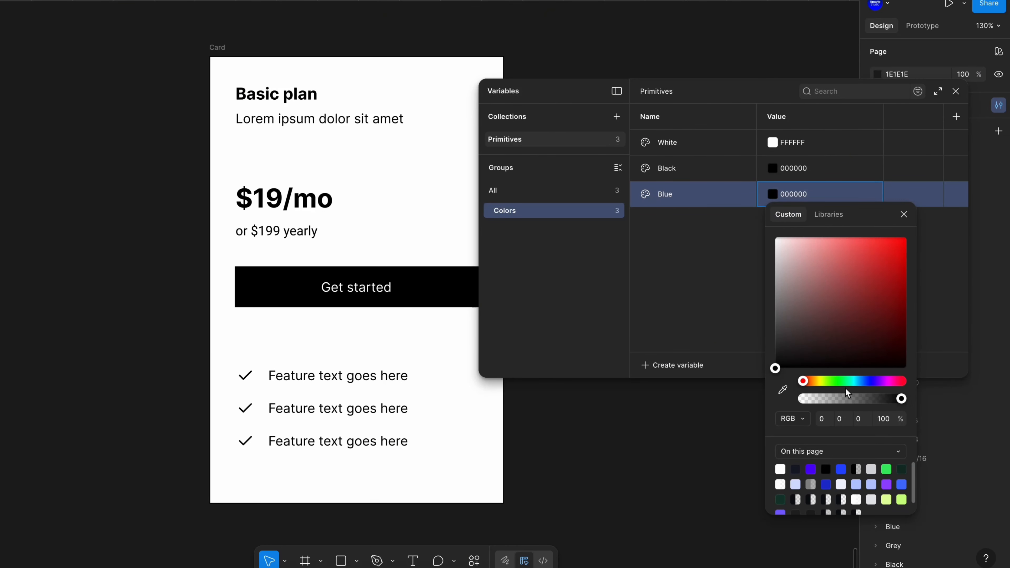
drag(866, 381, 870, 381)
drag(894, 275, 897, 258)
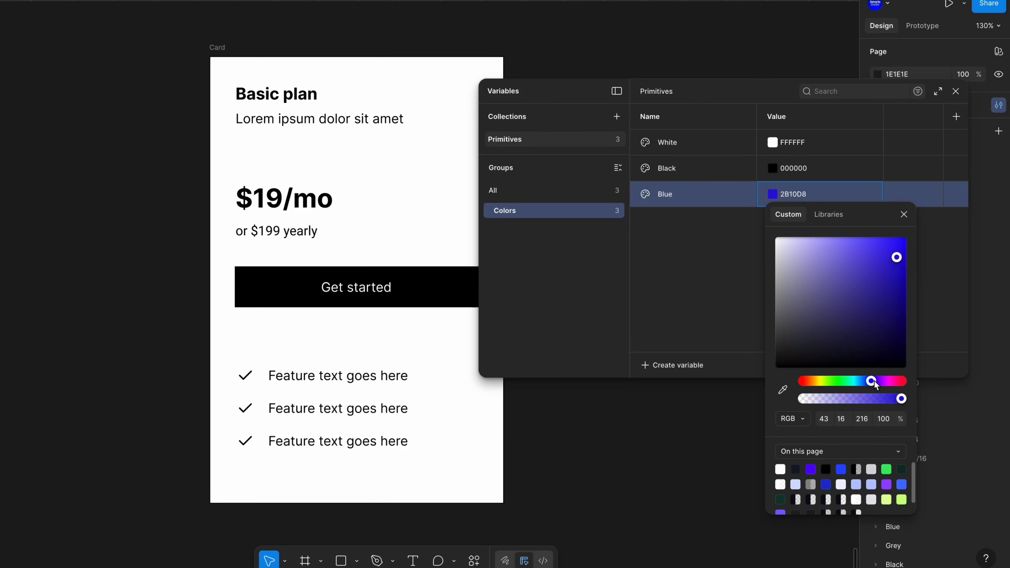
drag(875, 381, 867, 381)
click(886, 238)
click(904, 215)
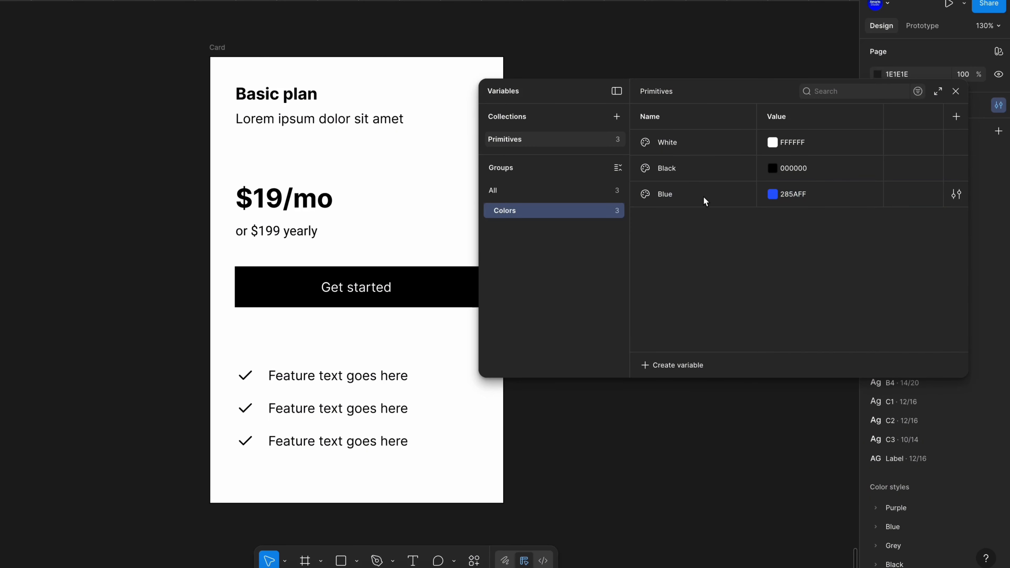
Duplicate the Blue variable, rename the copy Purple, and set its color to AC47FF
click(708, 202)
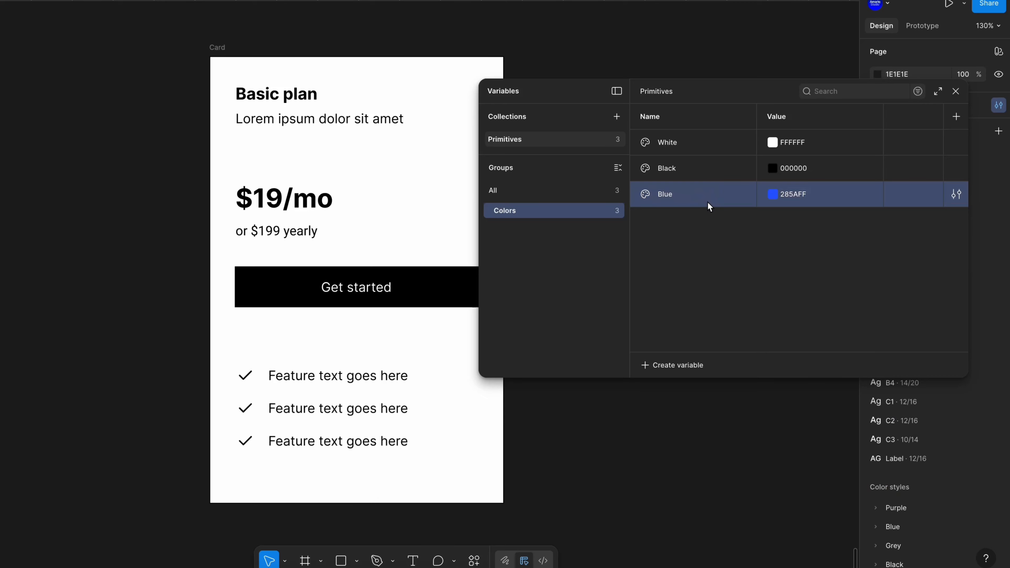
key(ctrl+d)
text(Purple)
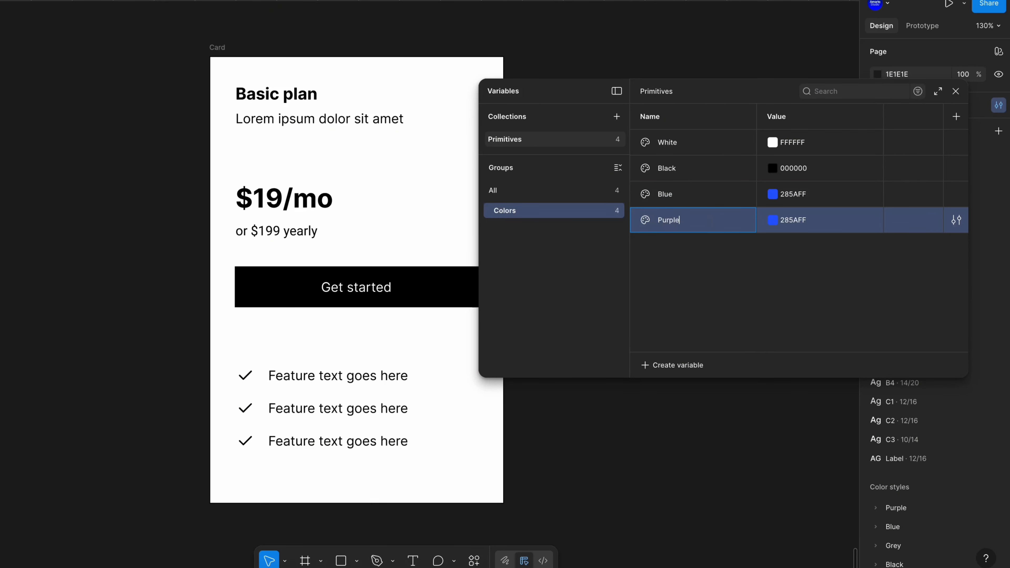
click(784, 222)
drag(869, 407, 878, 408)
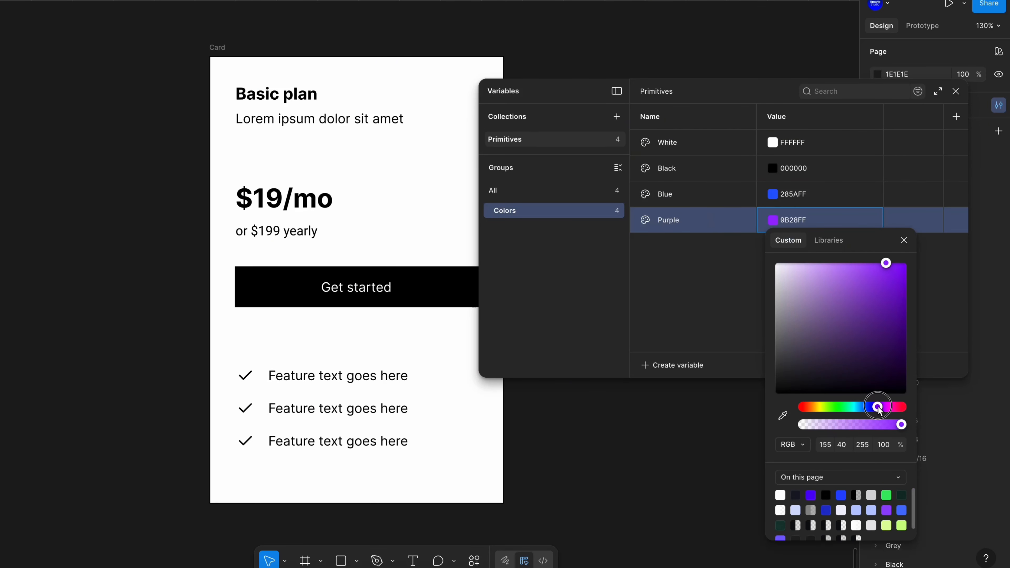
drag(896, 283, 871, 264)
click(904, 240)
click(778, 220)
click(751, 269)
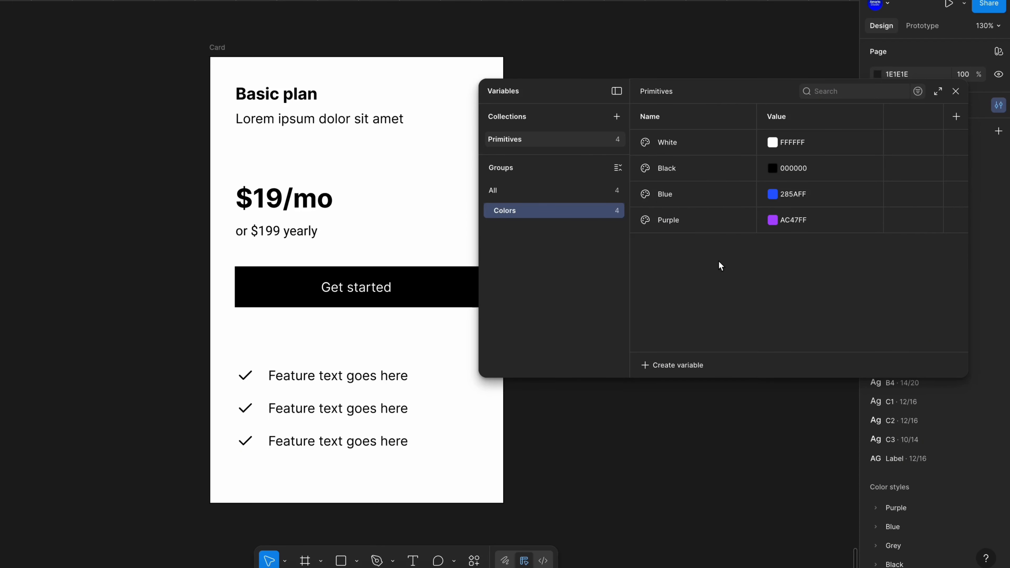
Create an ungrouped number variable named 0 in the Primitives collection
click(568, 192)
click(665, 366)
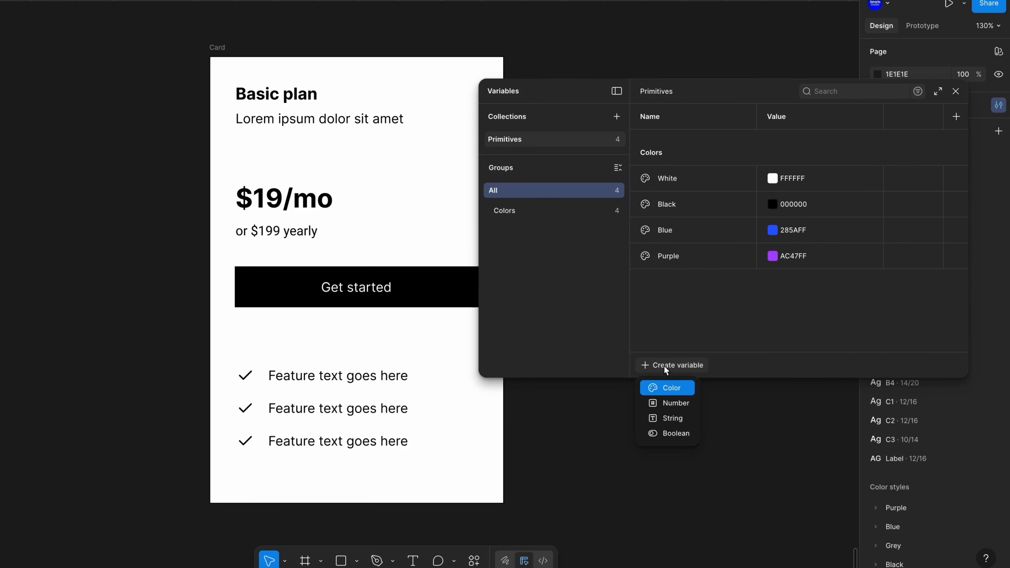
click(672, 404)
text(0)
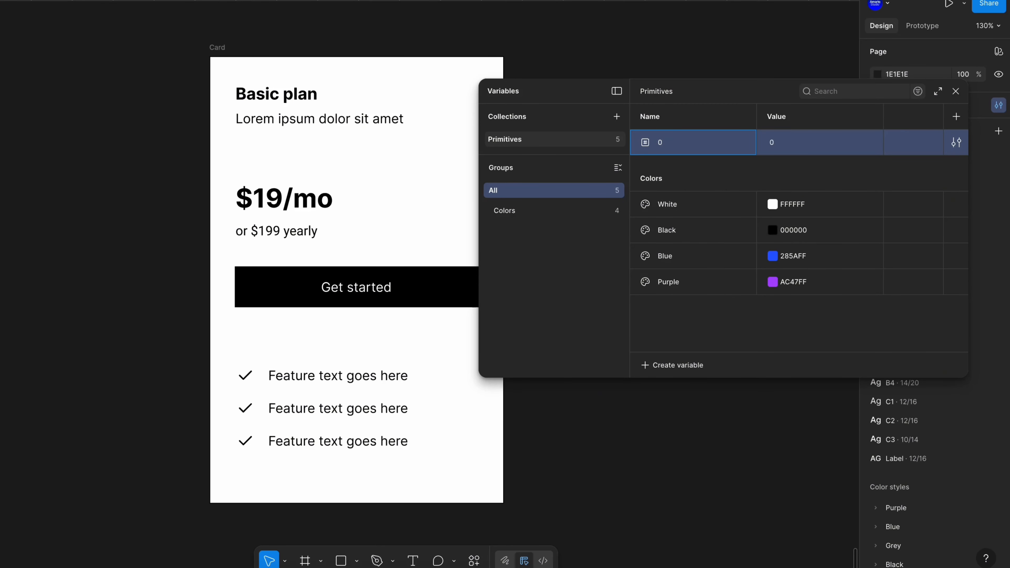
Add another number variable named 1 with the value 4
click(794, 144)
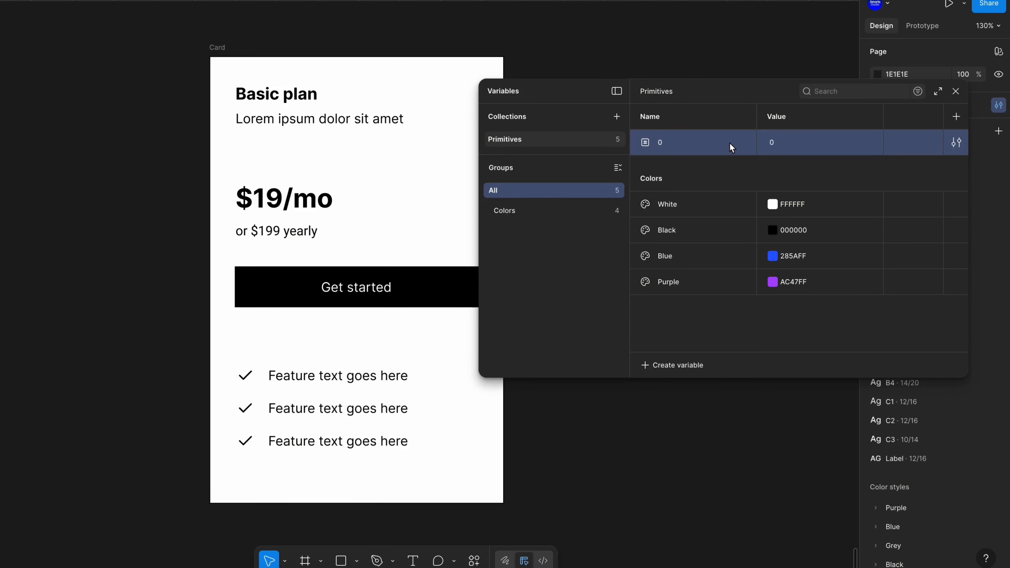
key(shift+Return)
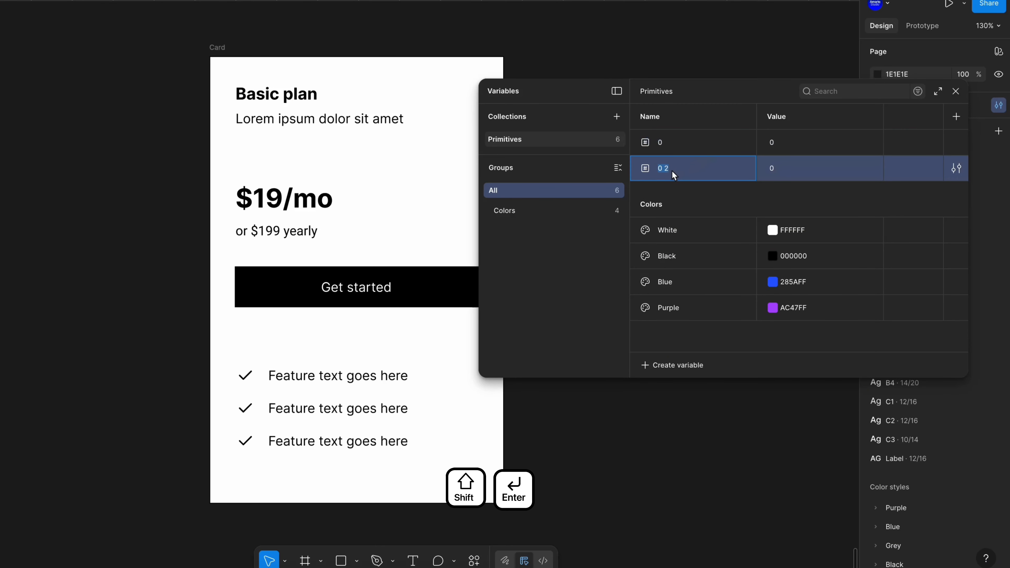
text(1)
click(777, 169)
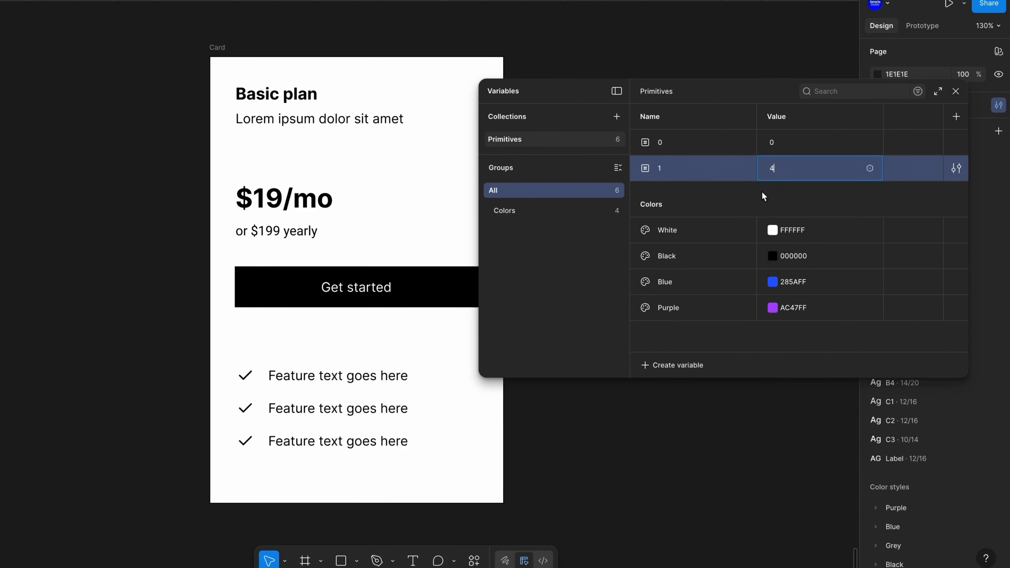
key(Return)
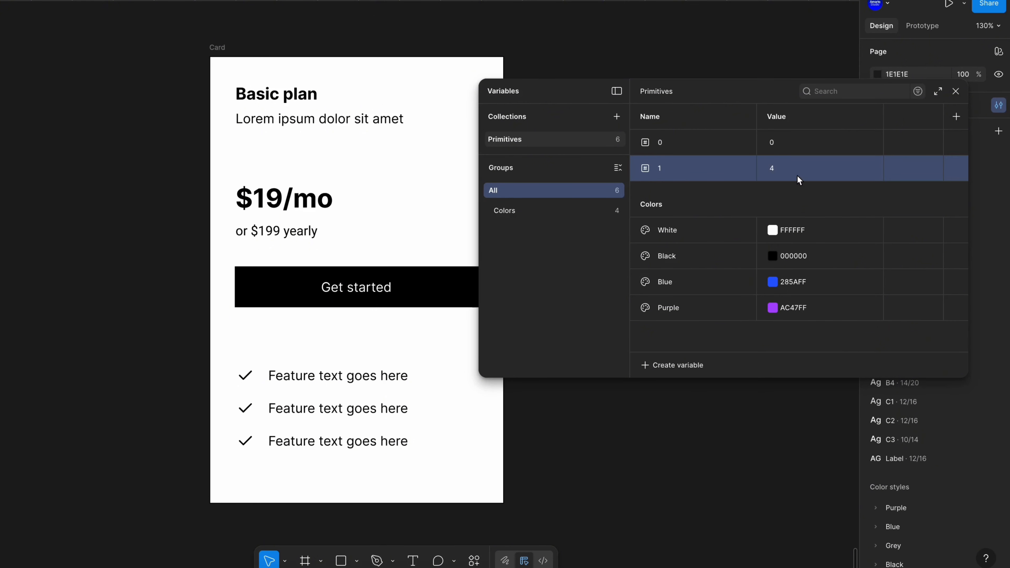
Create several more copies of the number variable 1
key(shift+Return)
key(shift+Return)
key(shift+Return)
key(shift+Return)
key(shift+Return)
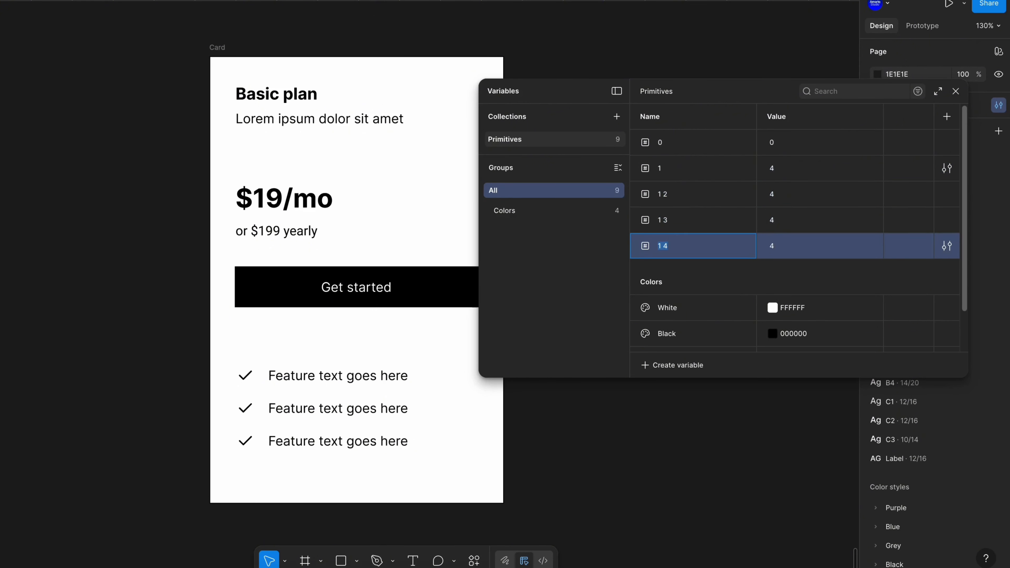
Rename the first copy to 2 and set its value to 8
double_click(670, 195)
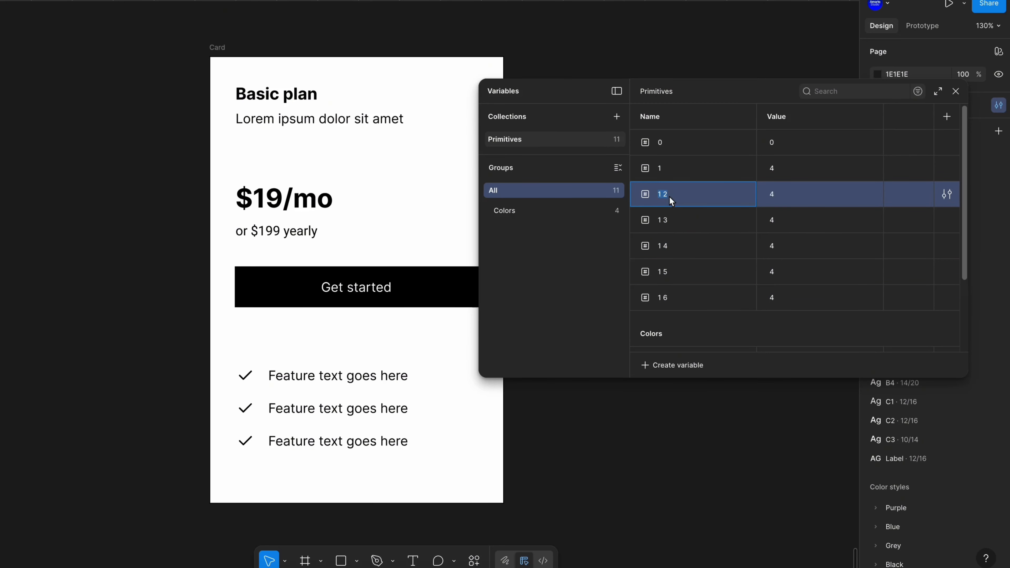
text(2)
click(775, 194)
text(8)
Rename the next copy to 3 and set its value to 12
double_click(668, 221)
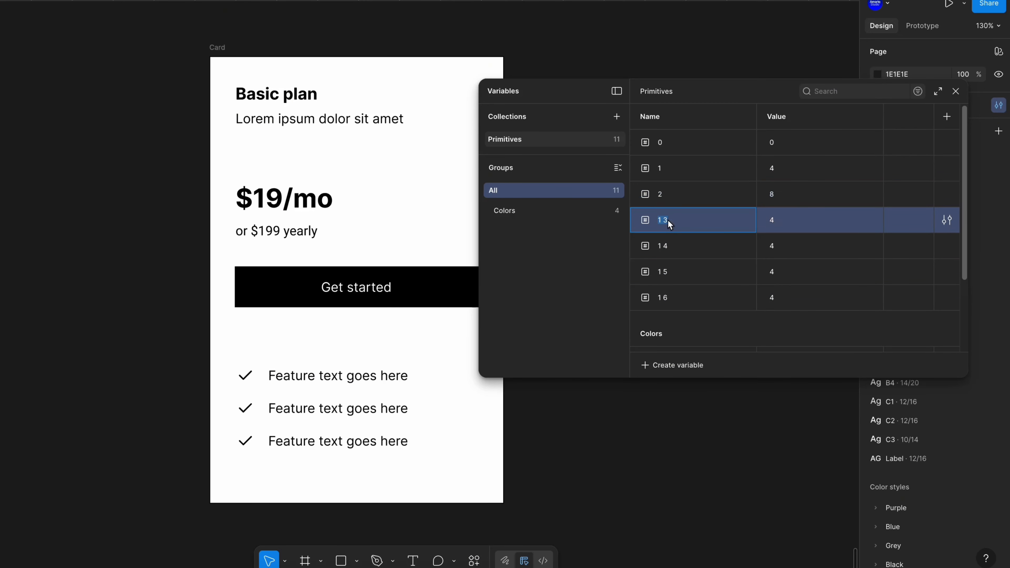
text(3)
click(776, 221)
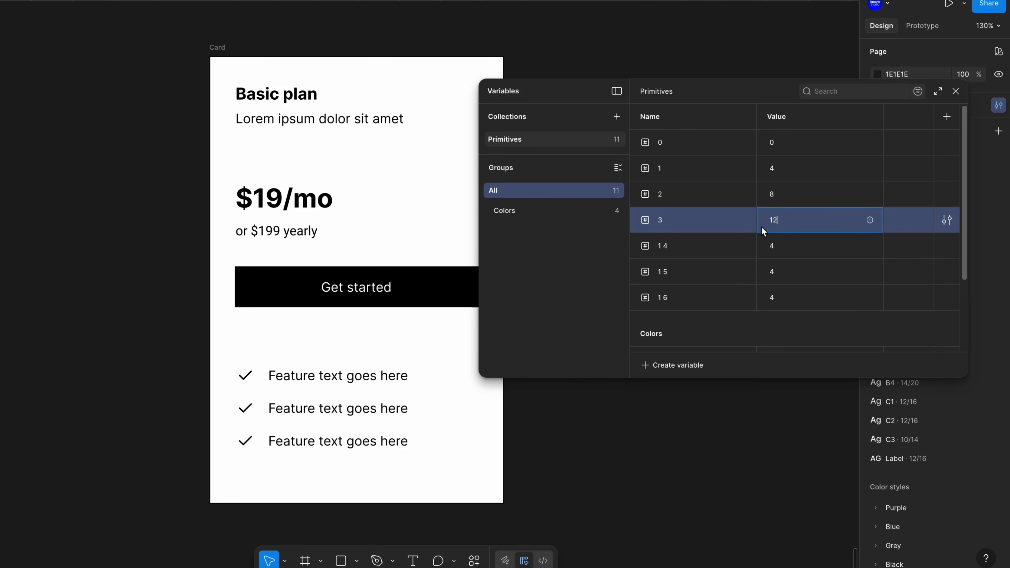
Rename the next copy to 4 and set its value to 16
double_click(672, 247)
text(4)
click(774, 247)
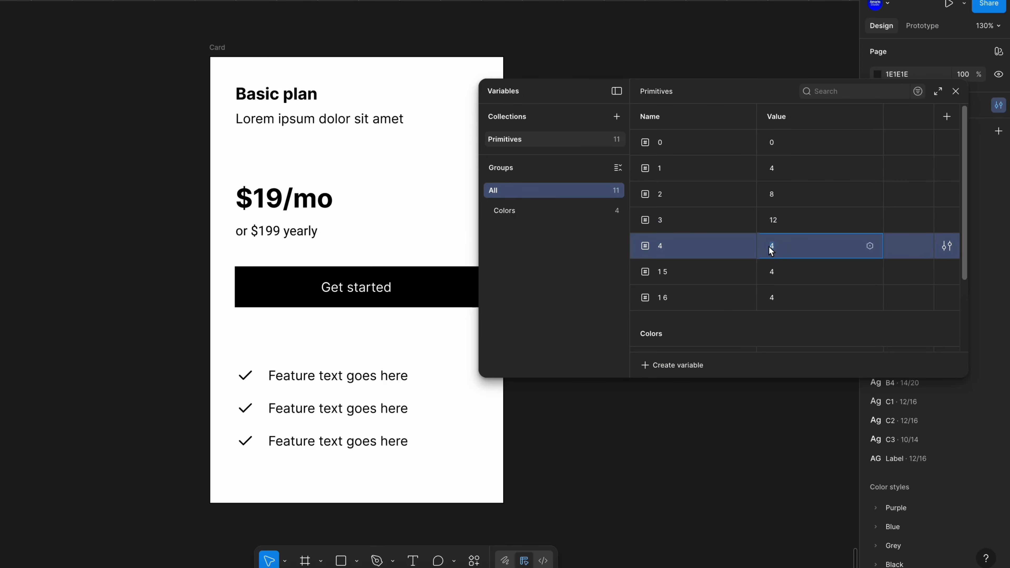
Rename the next copy to 5 and set its value to 20
double_click(667, 274)
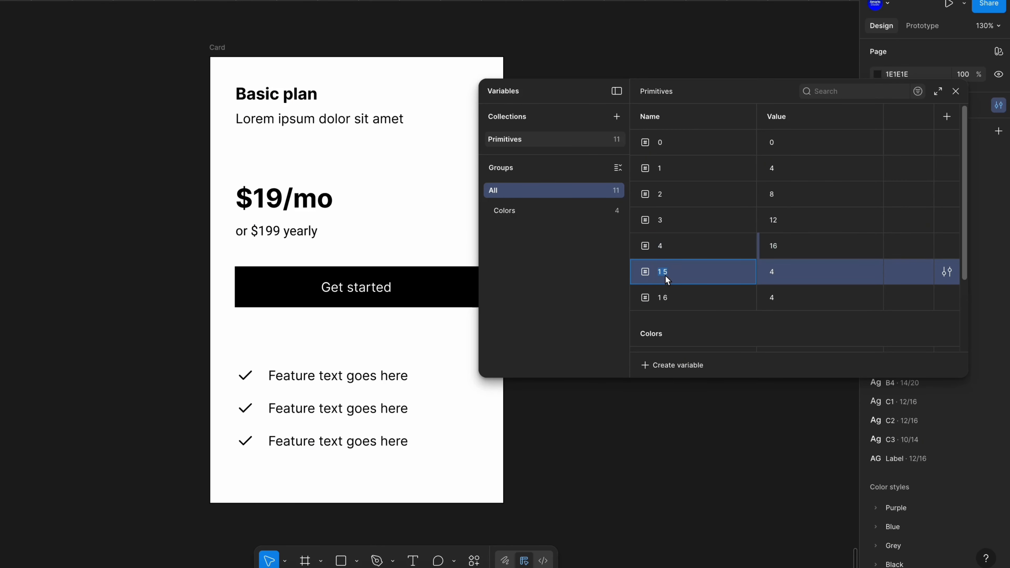
text(5)
click(774, 268)
text(20)
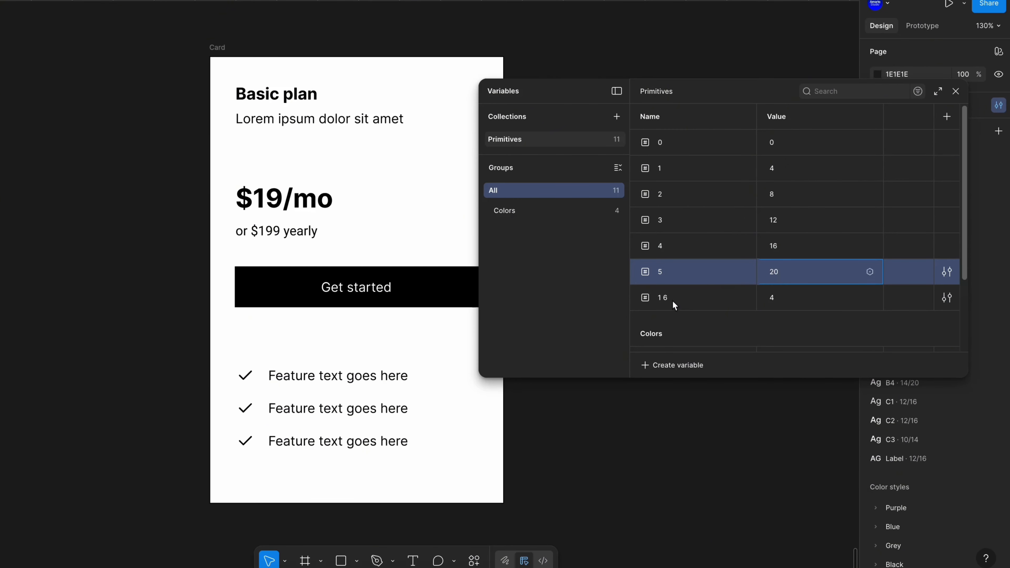
Rename the next copy to 6 and set its value to 24
double_click(670, 299)
text(6)
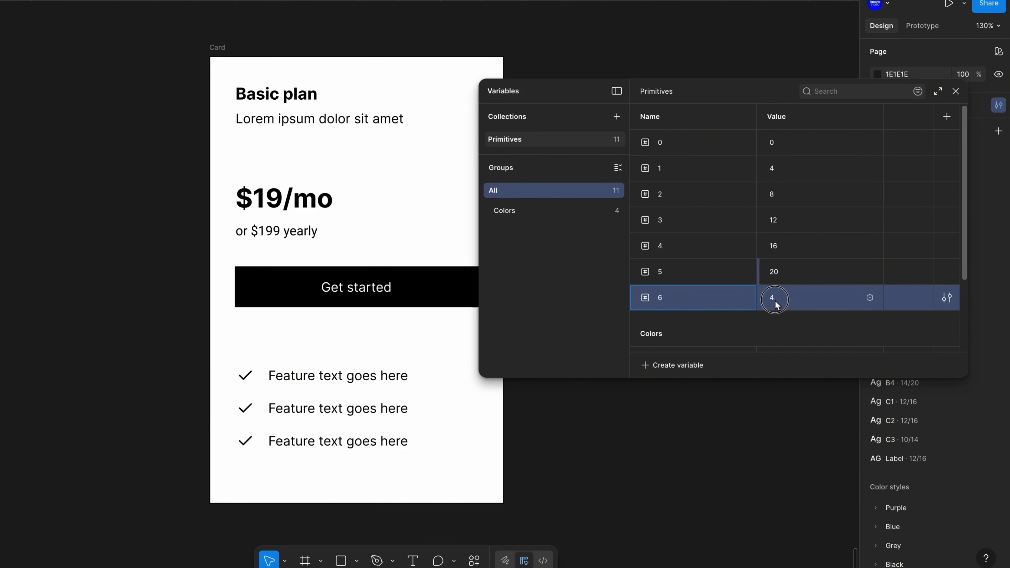
click(775, 299)
text(24)
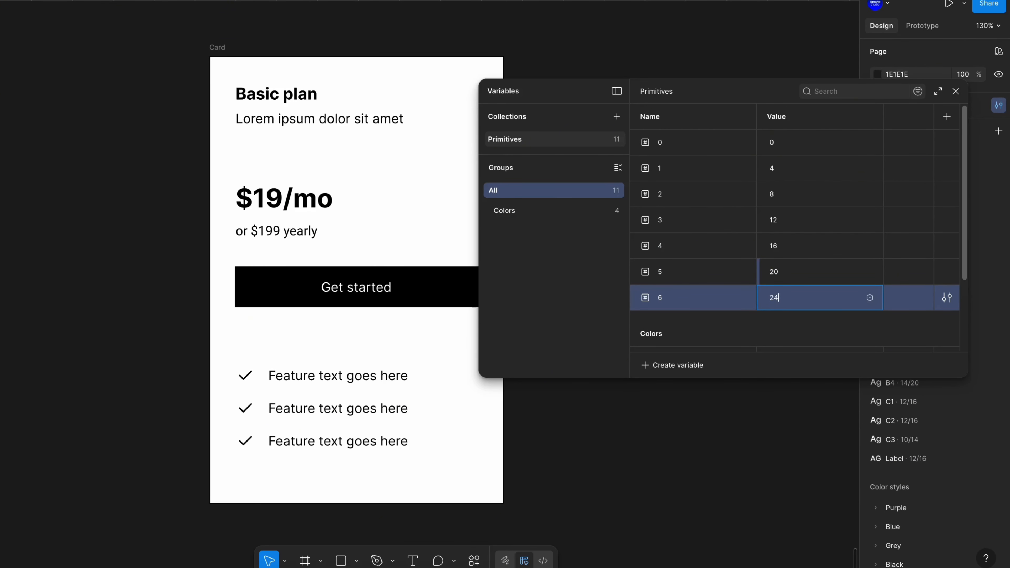
key(Return)
Select all seven number variables and put them into a new group named Spacing
shift+click(718, 145)
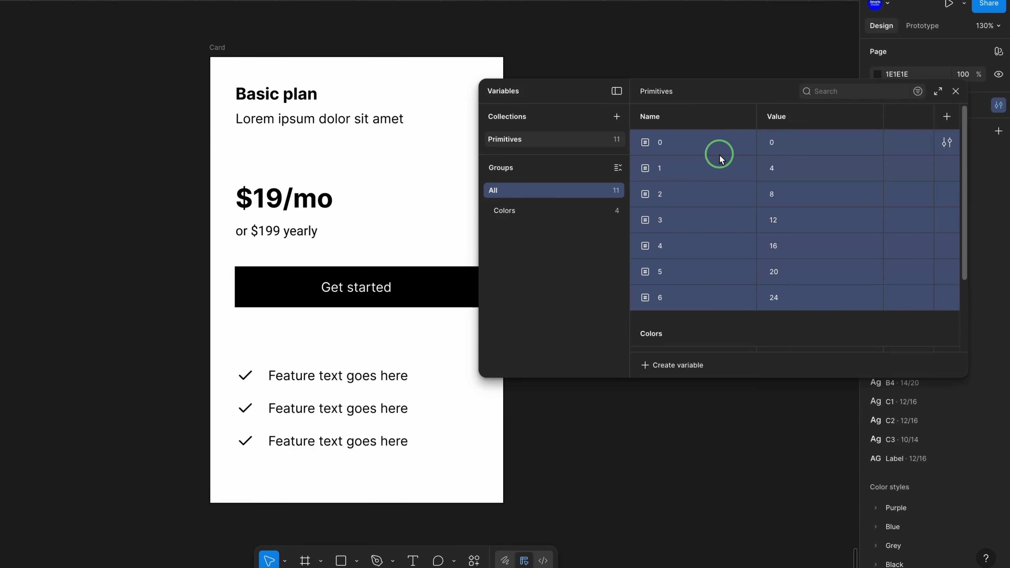
right_click(719, 156)
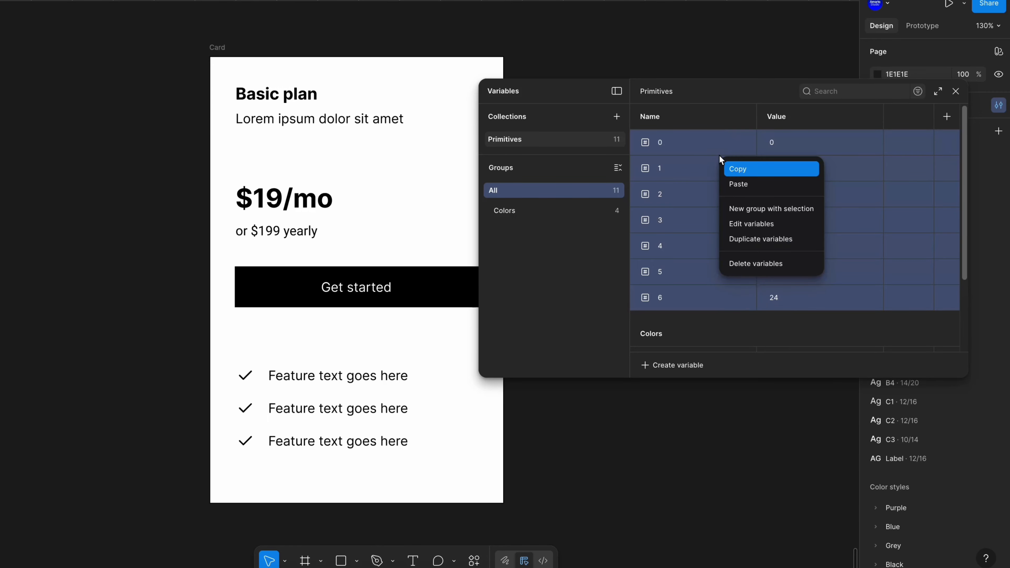
click(761, 209)
text(Spacing)
key(Return)
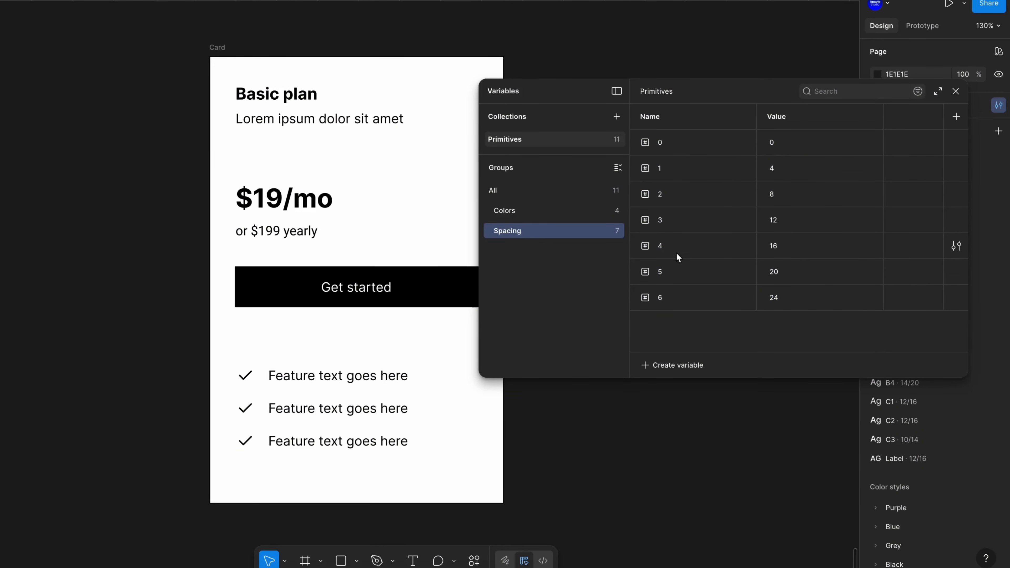
Create a new variable collection named Tokens
click(537, 215)
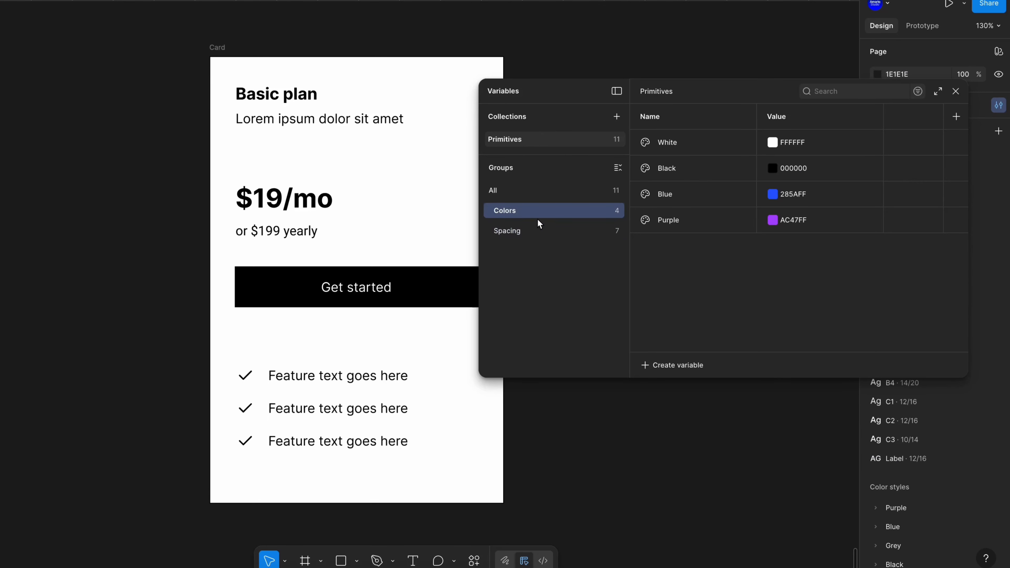
click(536, 225)
click(537, 217)
click(540, 230)
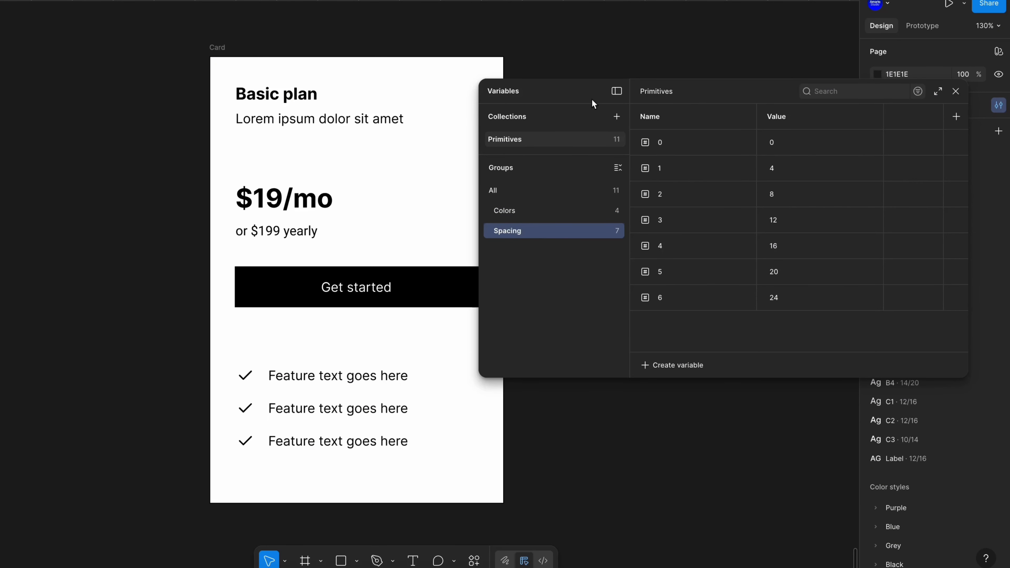
drag(592, 100, 509, 86)
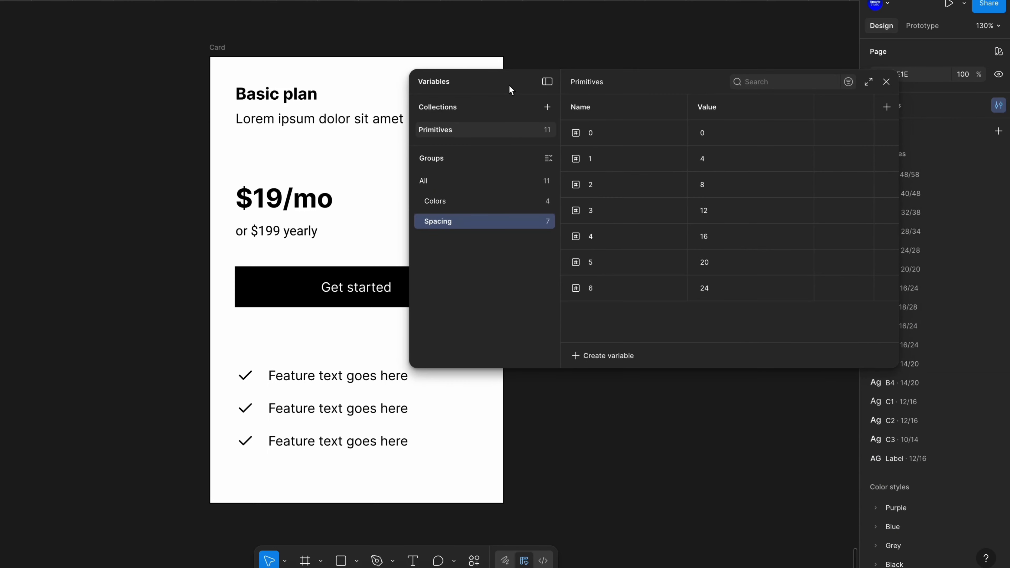
click(552, 108)
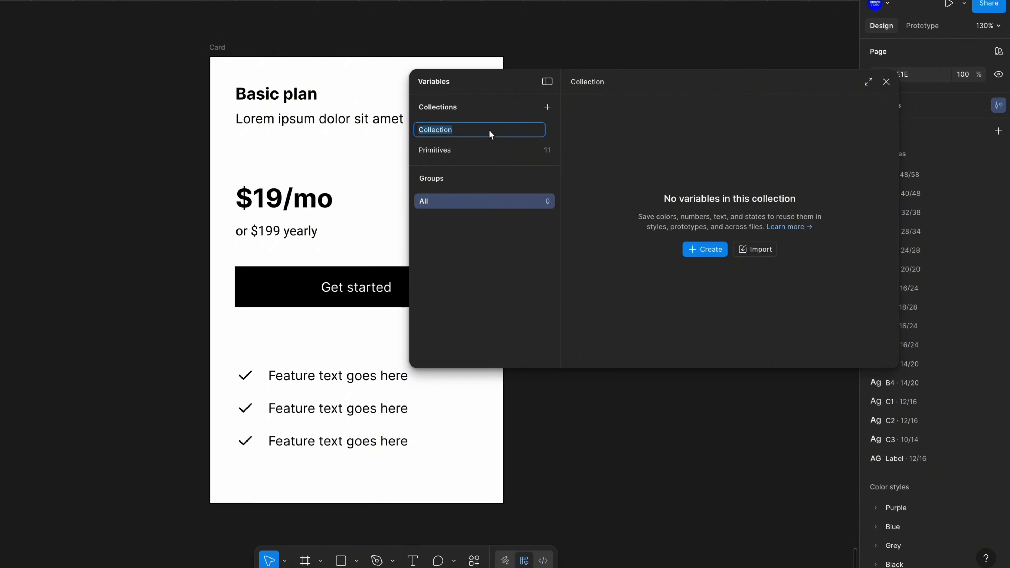
text(Tokens)
key(Return)
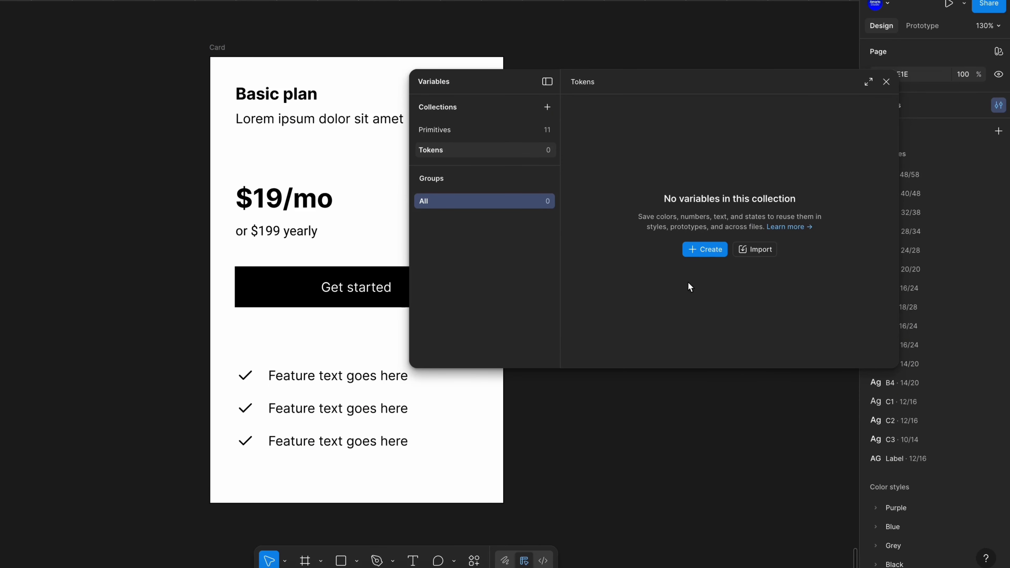
Create a color variable named bg-primary in Tokens and alias it to the Primitives White color
click(713, 250)
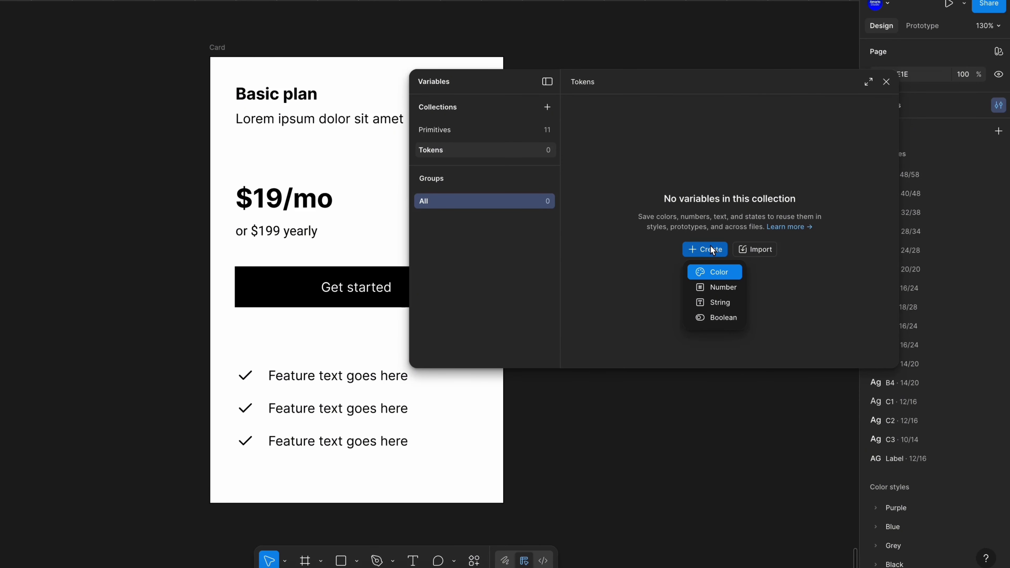
click(721, 272)
text(bg)
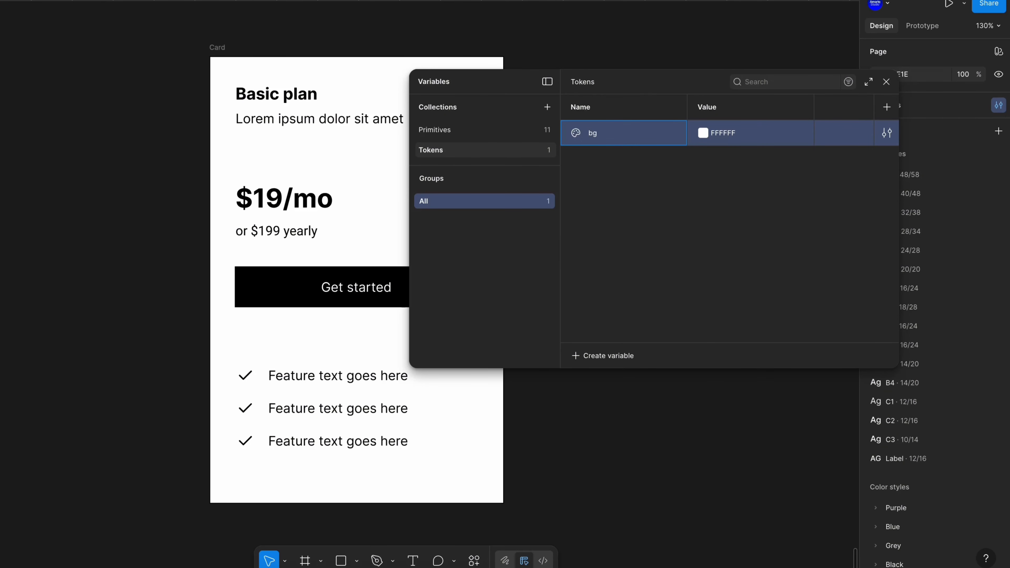
text(-primary)
key(Return)
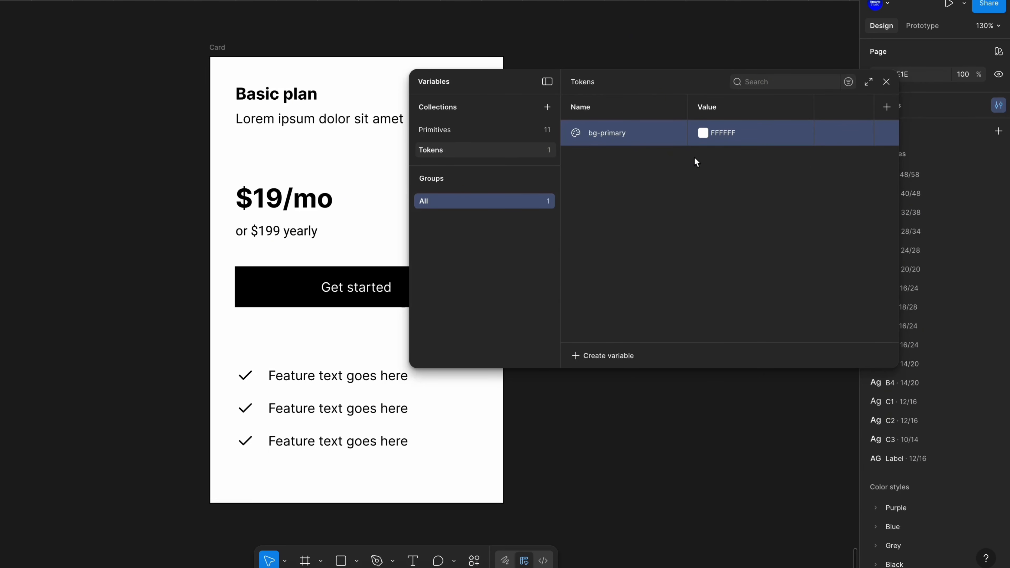
click(704, 133)
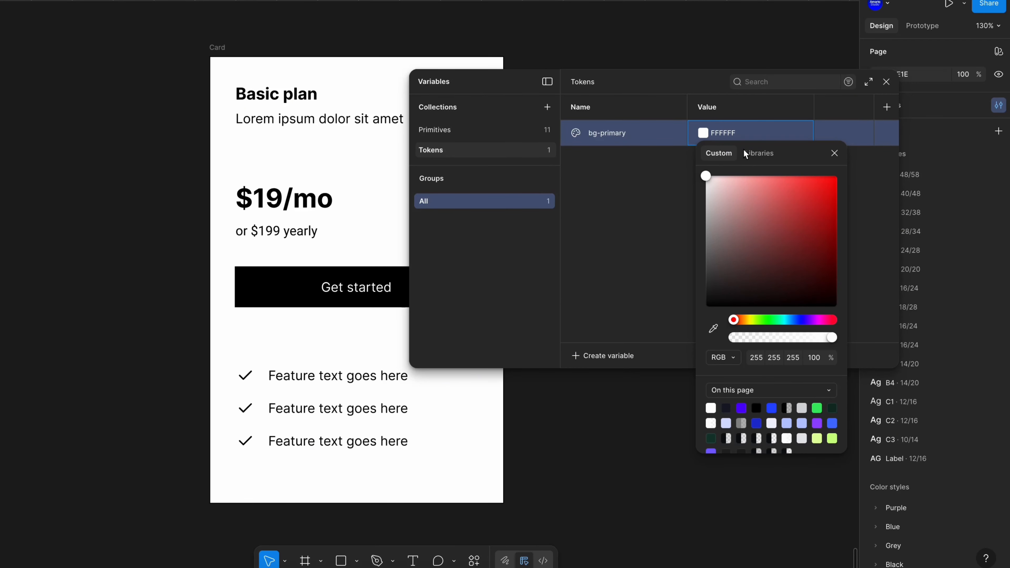
click(764, 159)
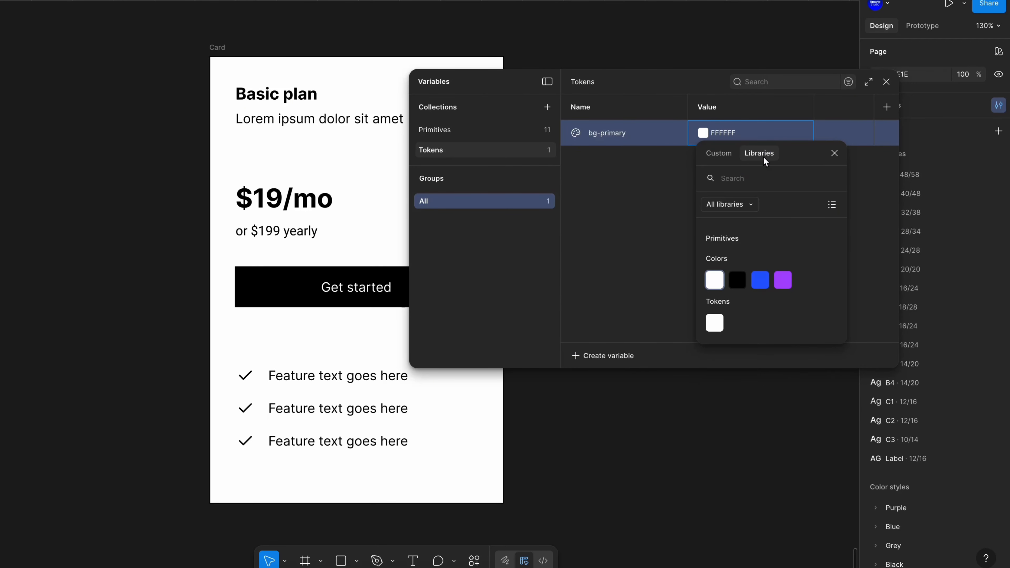
click(718, 285)
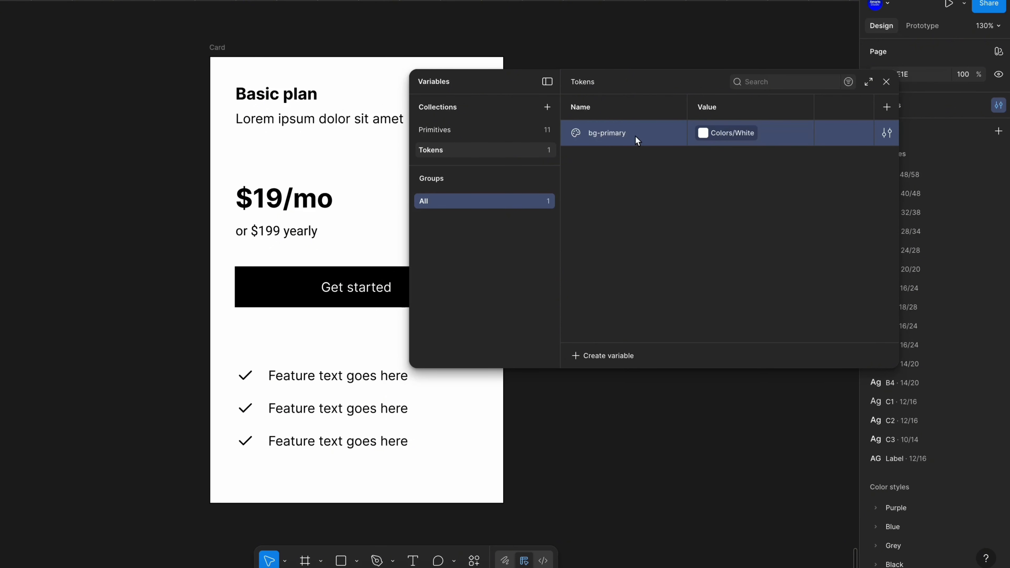
Duplicate the bg-primary variable four times
click(492, 130)
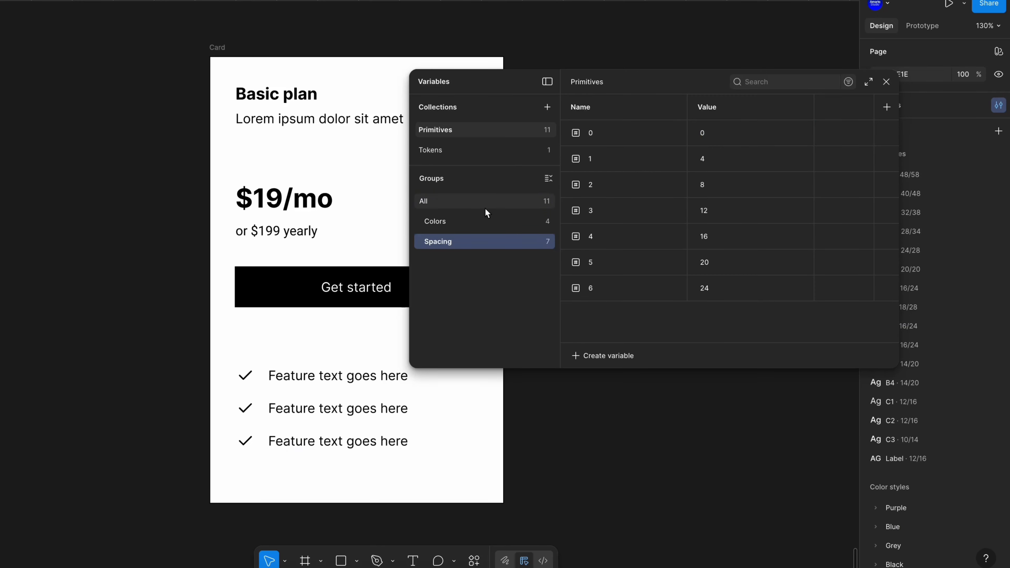
click(484, 221)
click(454, 150)
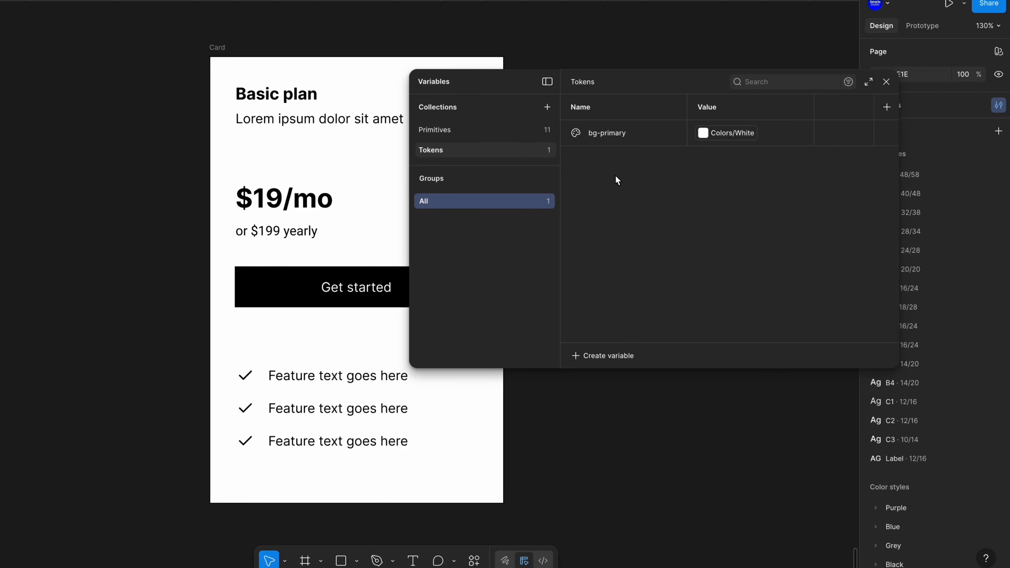
drag(651, 83, 617, 80)
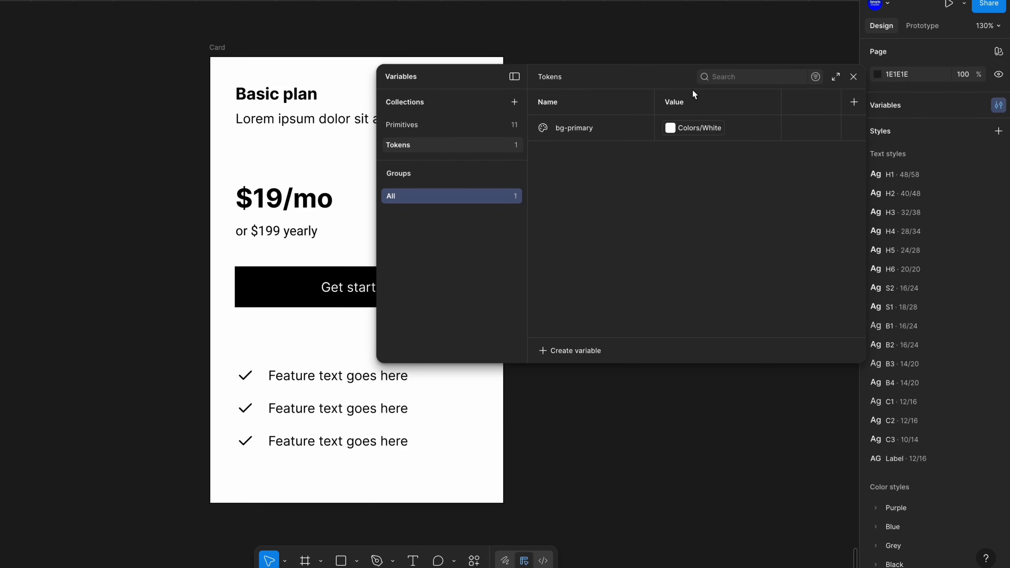
click(617, 134)
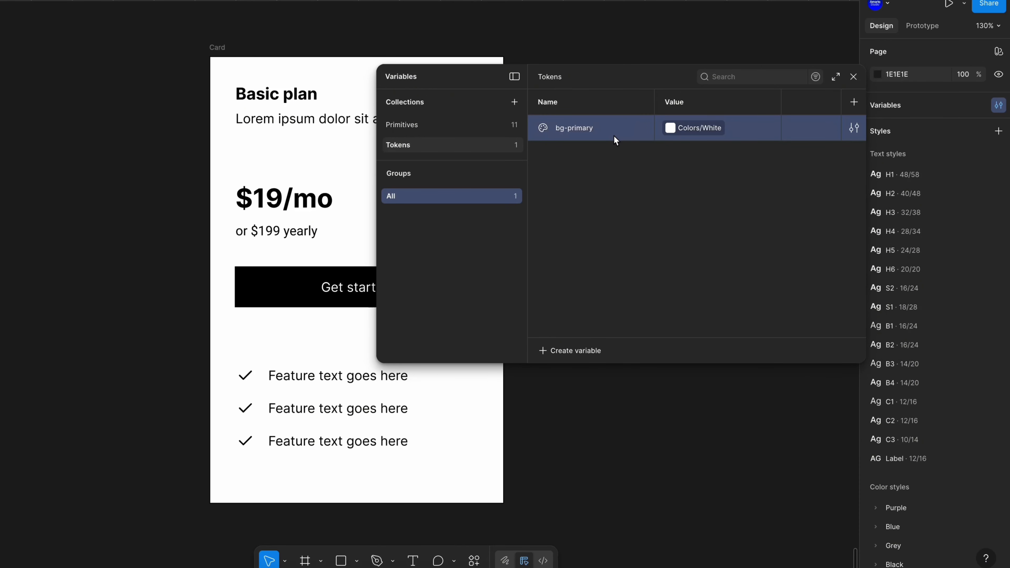
key(shift+d)
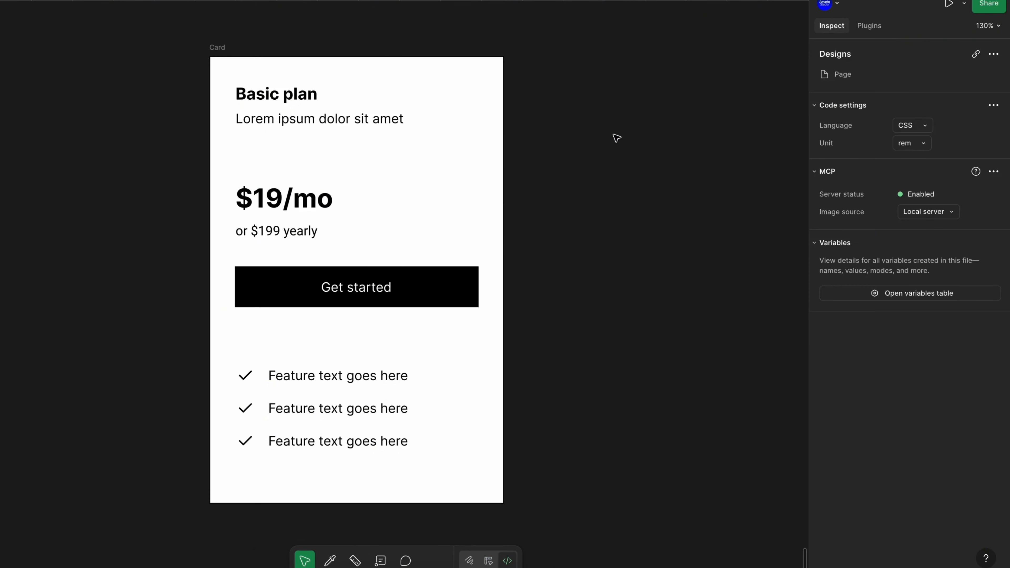
key(shift+d)
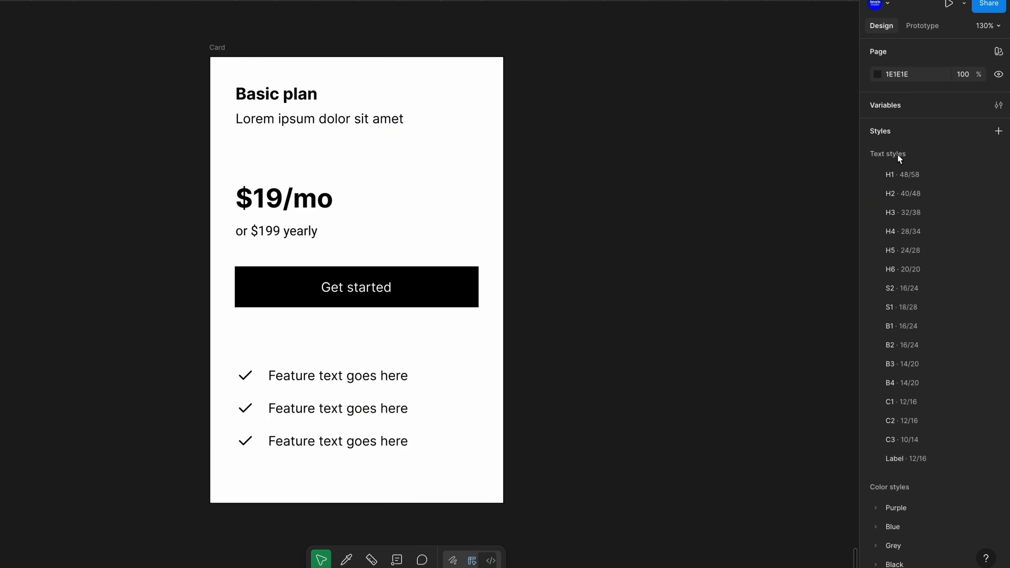
click(901, 101)
key(ctrl+d)
key(ctrl+d)
key(ctrl+d)
key(ctrl+d)
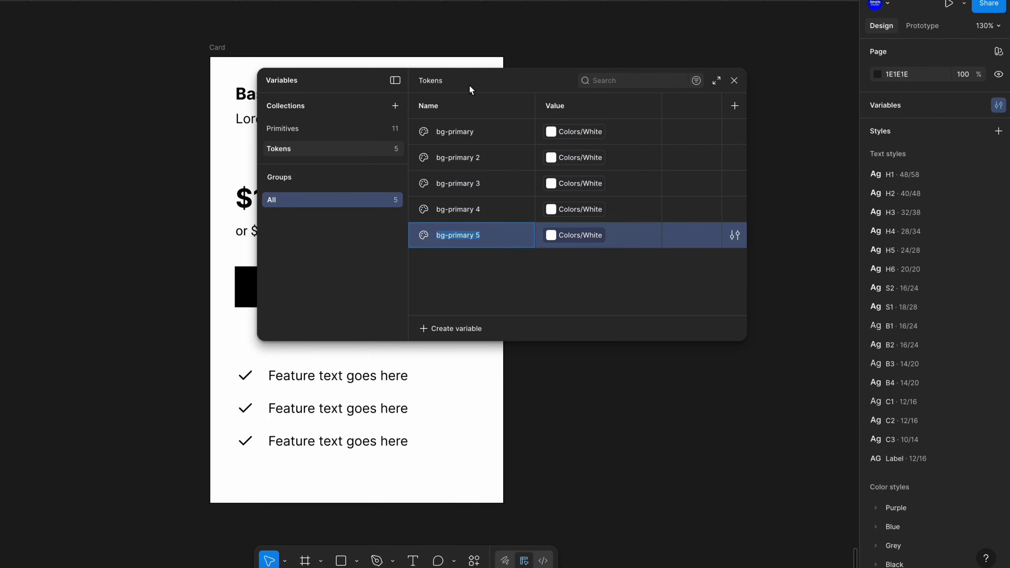
Rename the first copy to button-bg and alias it to the Primitives Blue color
click(458, 163)
double_click(466, 163)
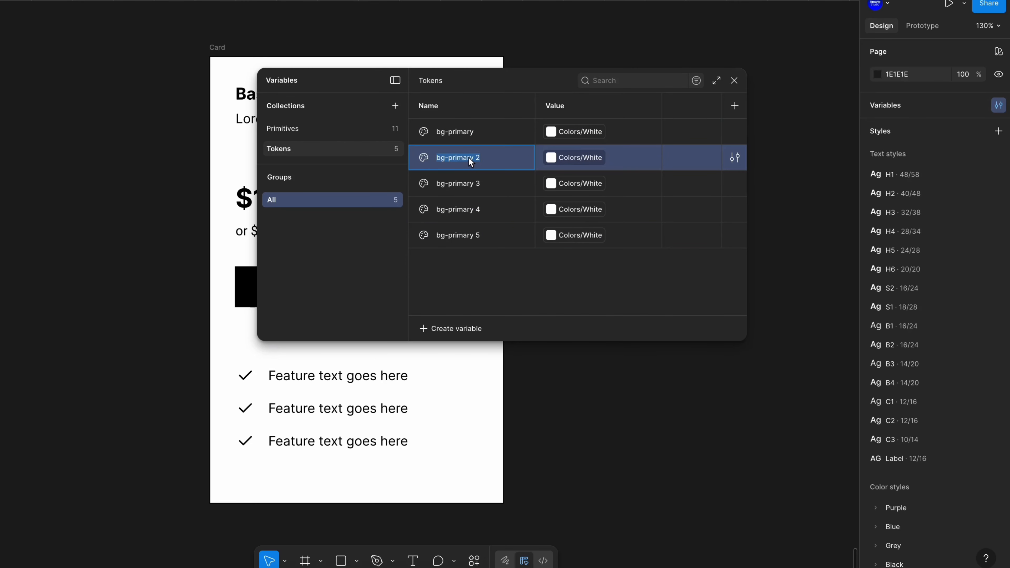
text(button-bg)
key(Return)
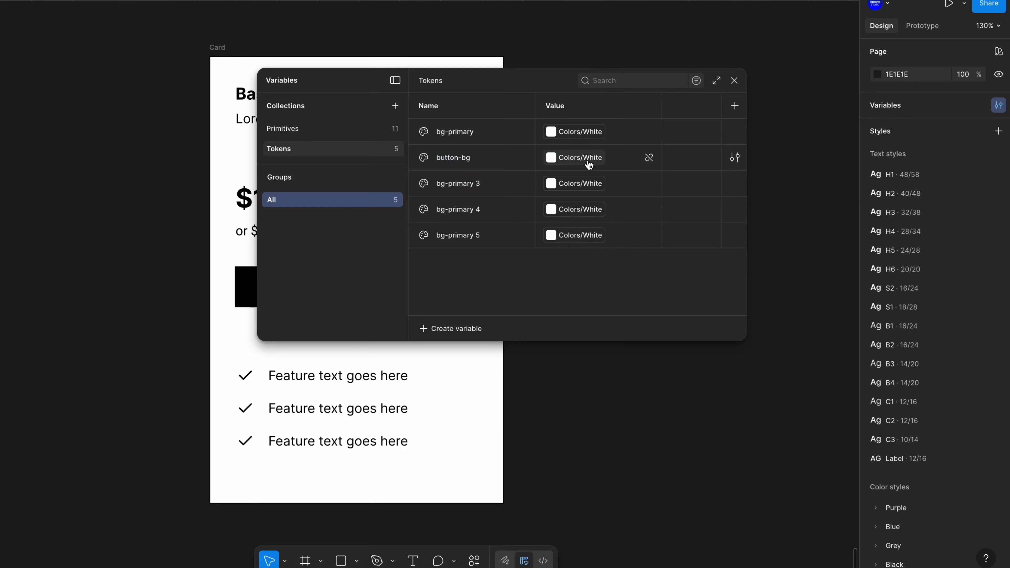
click(581, 158)
click(607, 311)
Rename the next copy to button-label
double_click(472, 185)
text(bu)
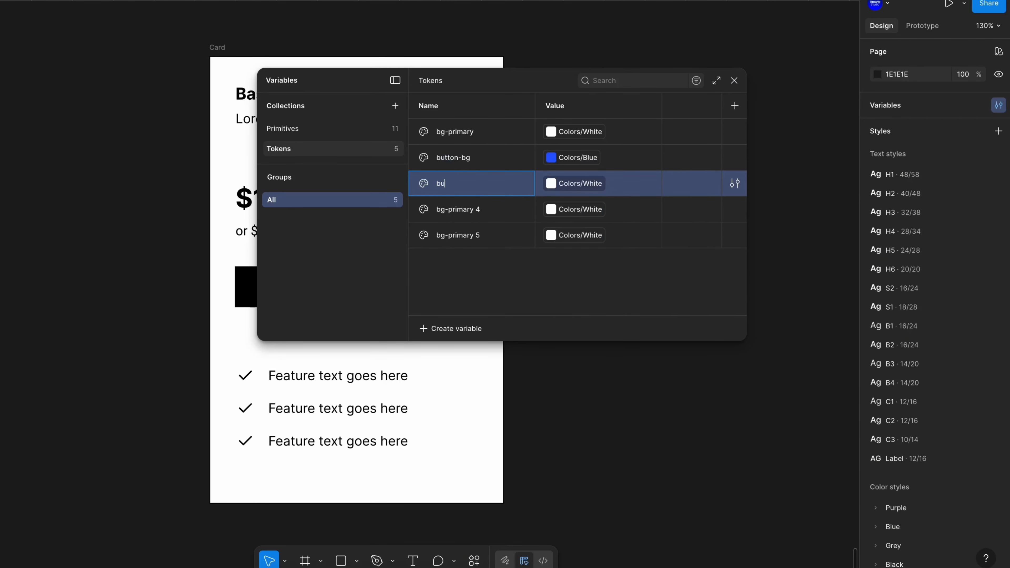
text(tton-label)
key(Return)
Rename the next copy to text-headings and alias it to the Primitives Black color
double_click(463, 211)
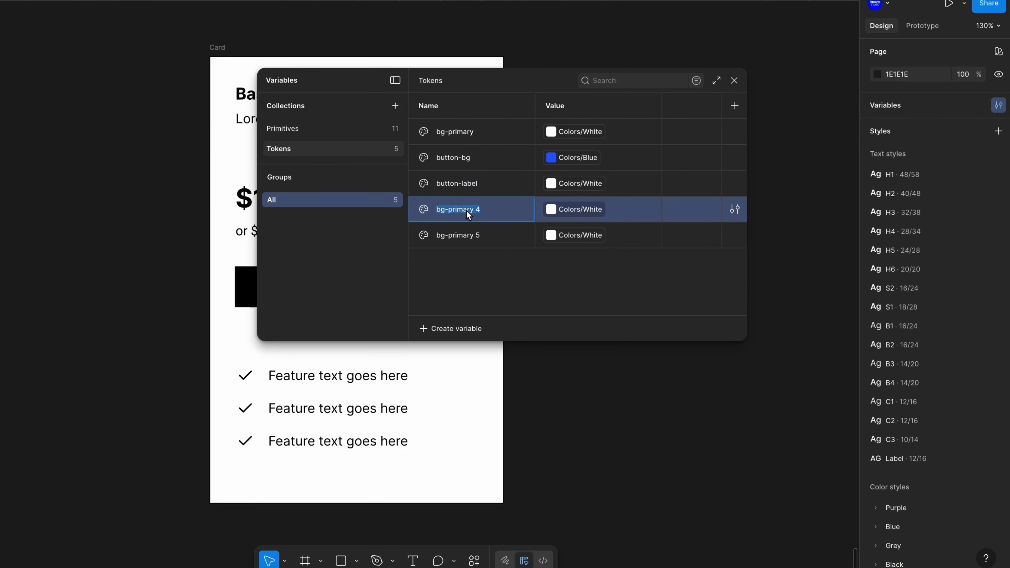
text(T)
text(ext-headings)
key(Return)
click(570, 211)
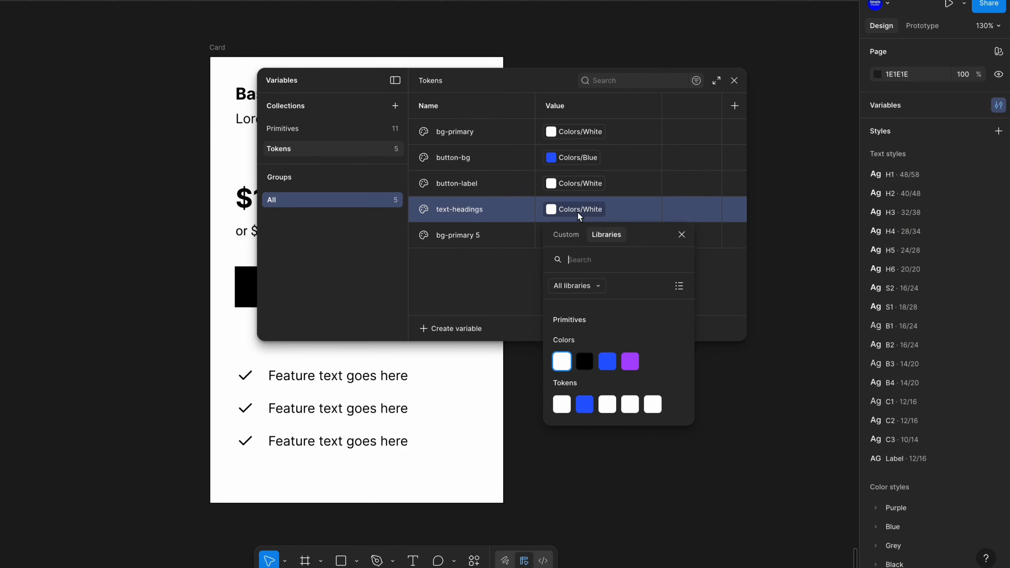
click(584, 360)
Rename the last copy to text-body and alias it to the Primitives Black color
double_click(483, 238)
text(text-body)
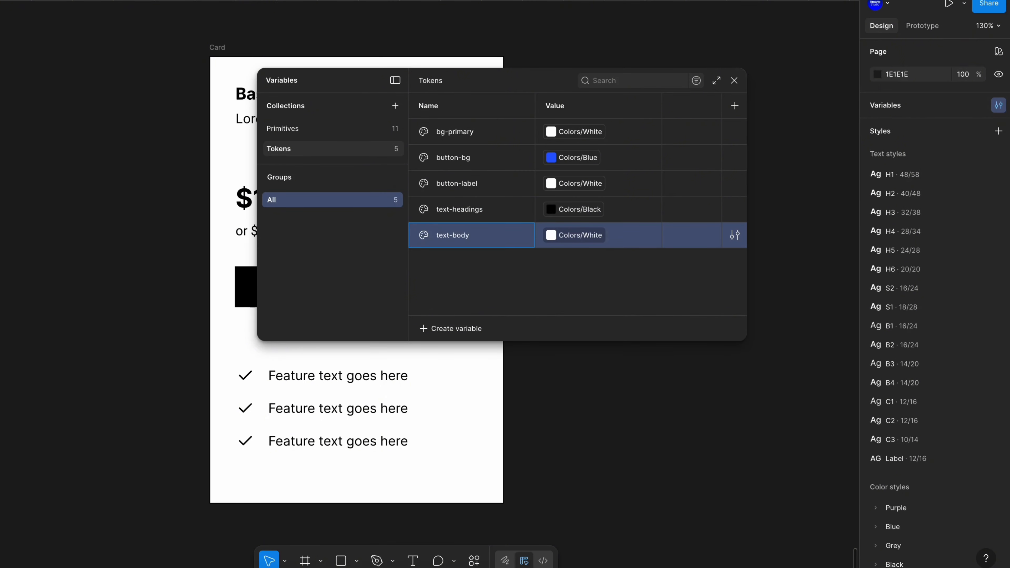
click(570, 235)
click(583, 386)
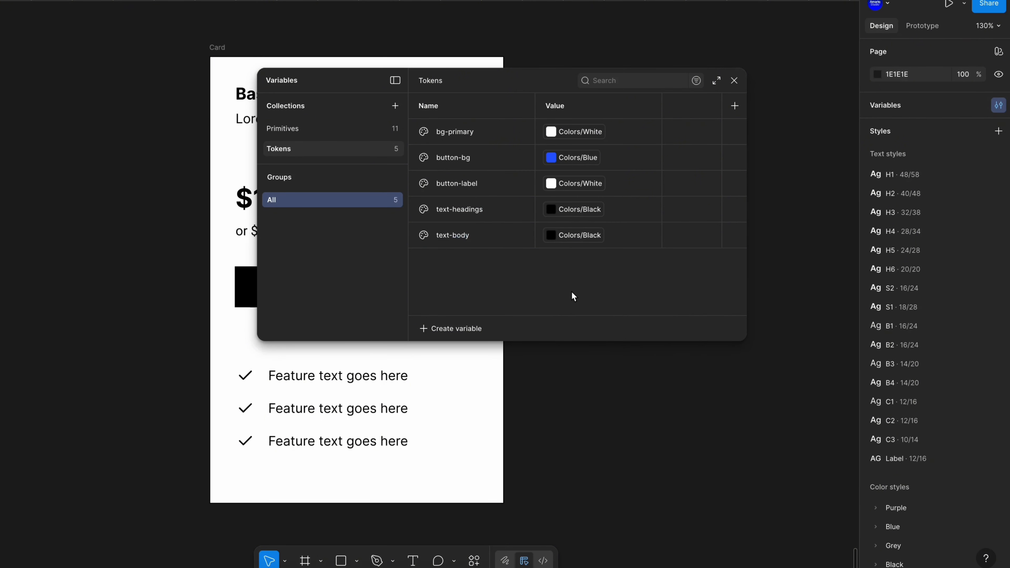
Select all five Tokens variables and put them into a new group named Colors
shift+click(487, 135)
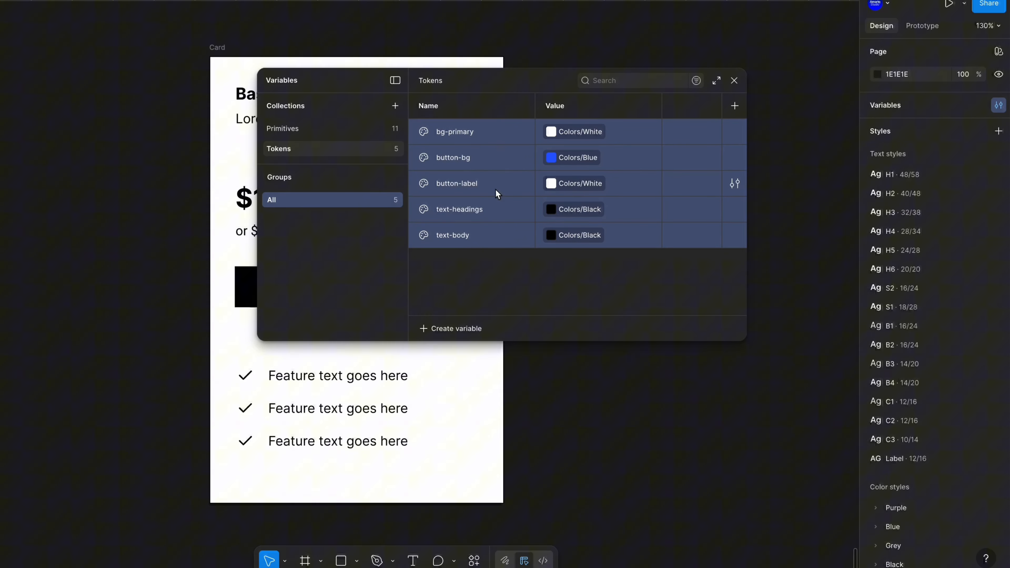
right_click(479, 143)
click(517, 197)
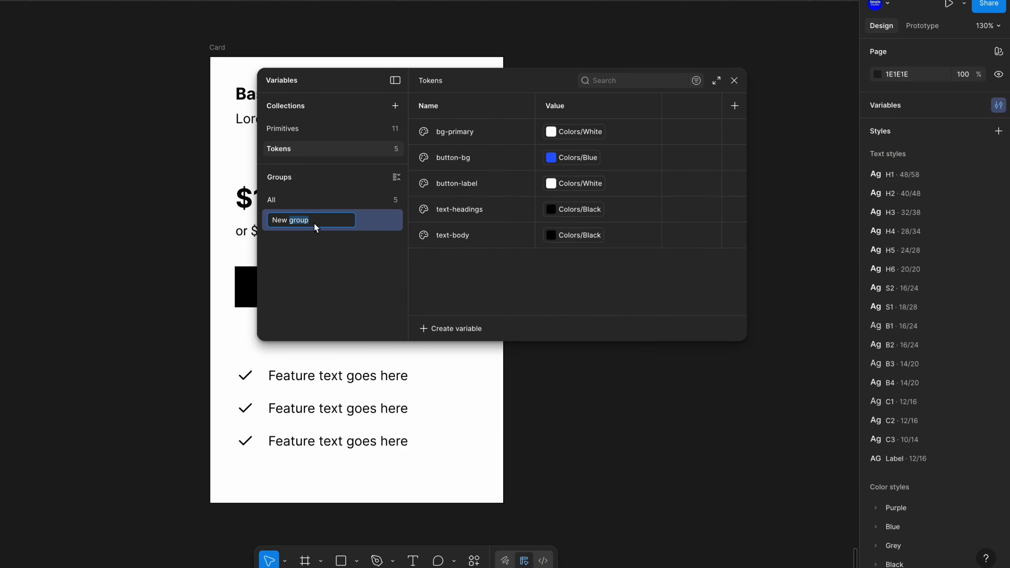
text(Colors)
key(Return)
click(286, 201)
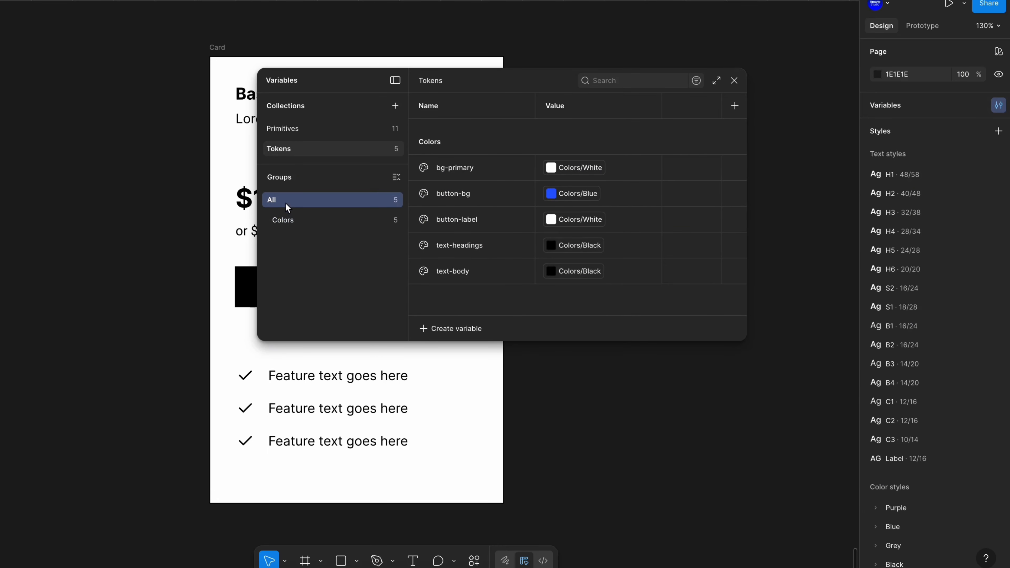
Create a number variable named spacing-xxs in Tokens and alias it to the Primitives Spacing 1 value
click(427, 333)
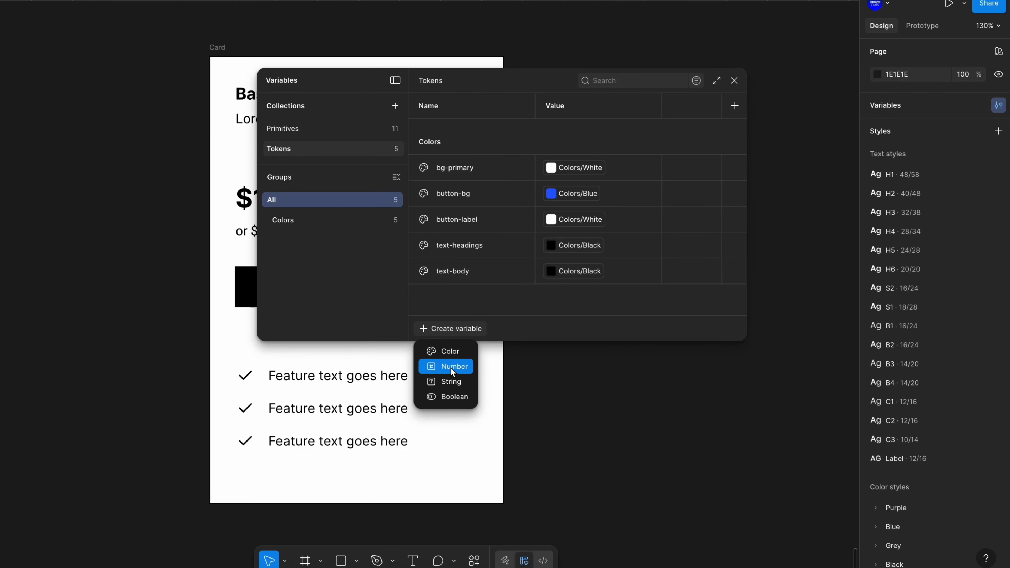
click(452, 371)
text(spa)
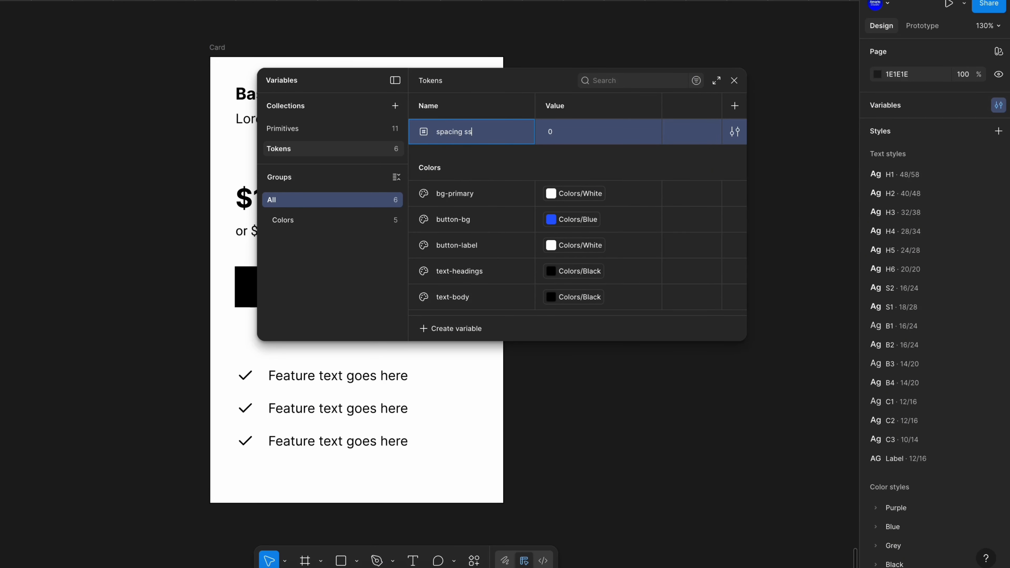
text(cing xxs)
key(Return)
click(653, 134)
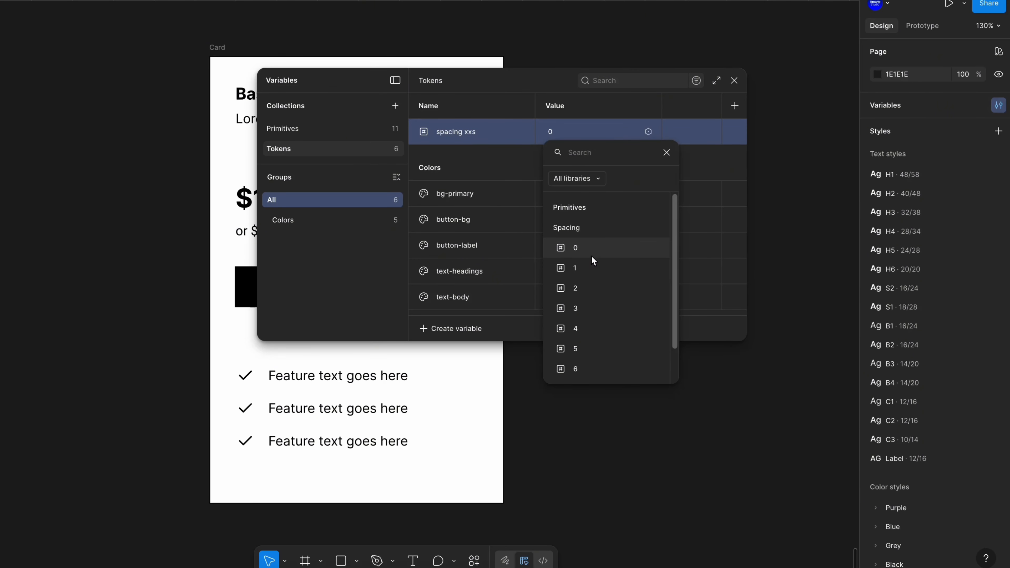
click(587, 266)
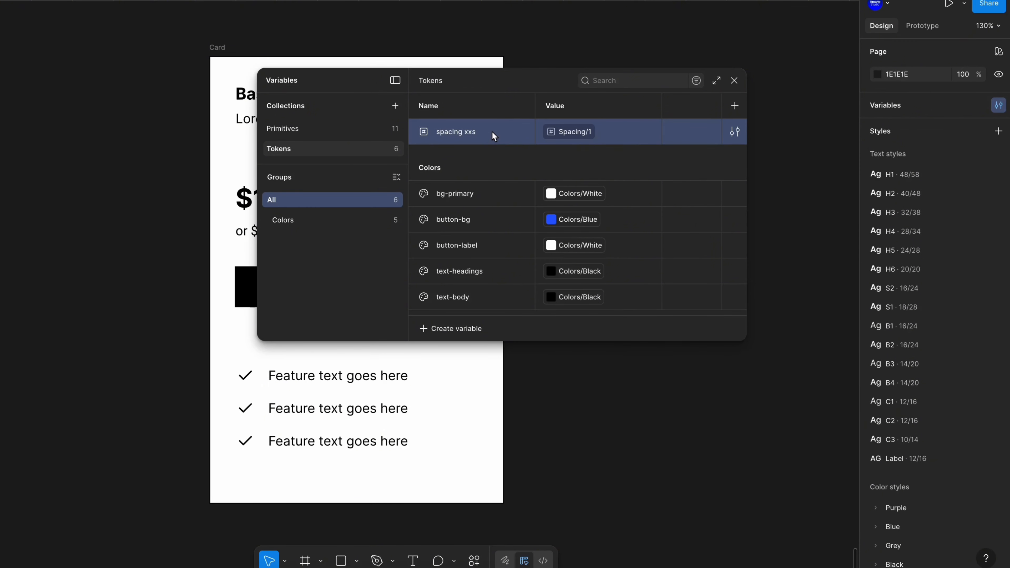
Duplicate the spacing variable several times and rename the first copy spacing-xs, aliased to Spacing 2
key(ctrl+d)
key(ctrl+d)
key(ctrl+d)
key(ctrl+d)
click(477, 159)
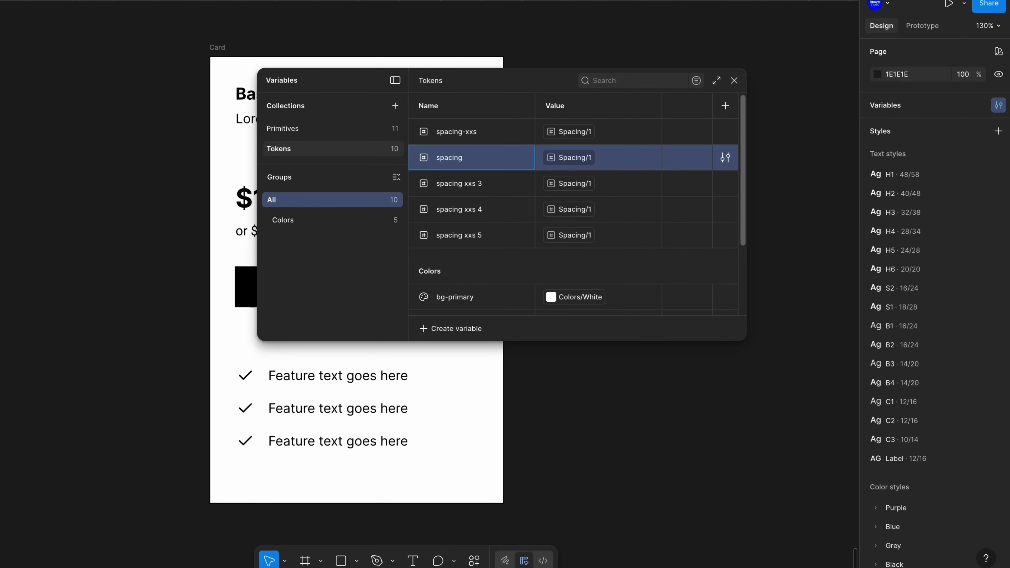
text(s)
click(654, 158)
click(577, 314)
Rename the next two copies spacing-sm and spacing-md, aliasing them to Spacing 3 and Spacing 4
double_click(458, 184)
key(BackSpace)
key(BackSpace)
key(BackSpace)
key(BackSpace)
key(BackSpace)
key(BackSpace)
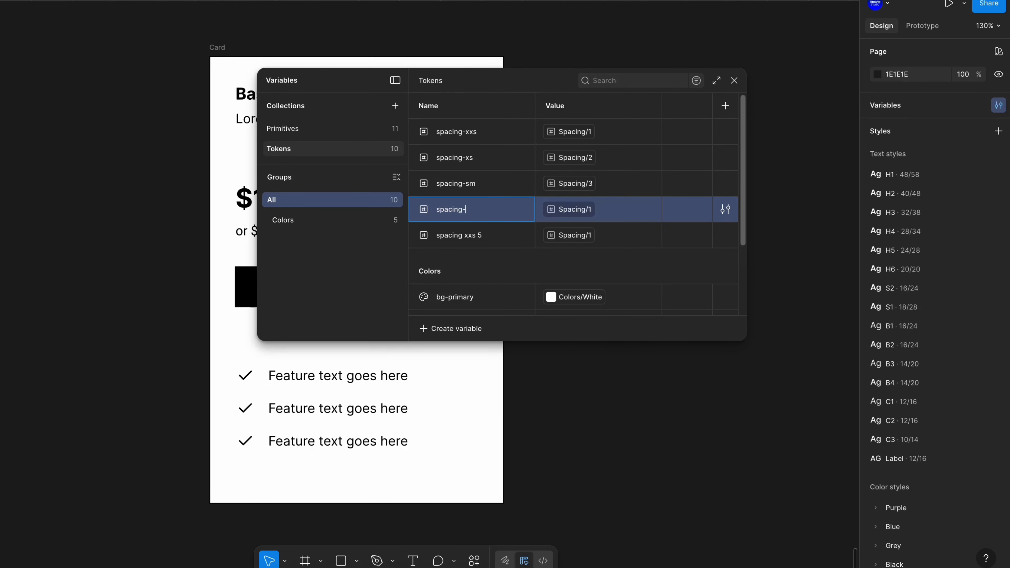
text(md)
click(567, 211)
click(565, 410)
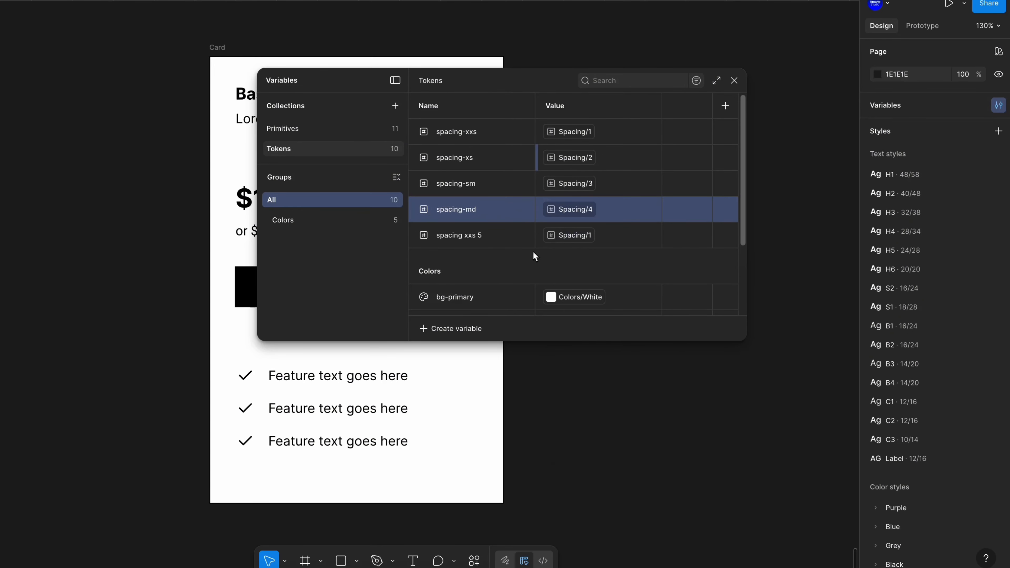
Rename the last copy spacing-lg and alias it to the Primitives Spacing 5 value
click(477, 241)
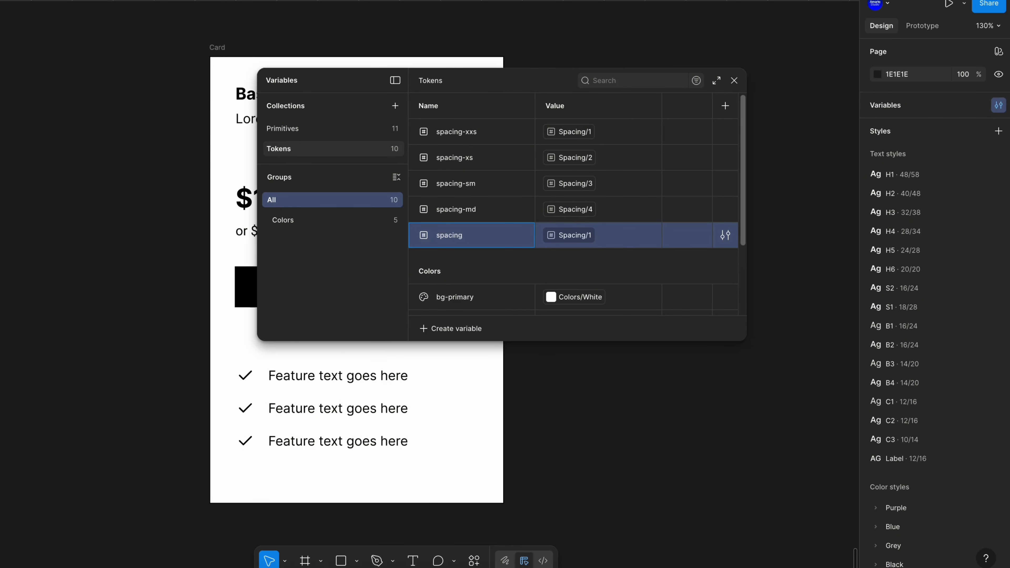
text(lg)
key(Return)
click(569, 236)
click(593, 444)
Select all five spacing variables and put them into a new group named Spacing
scroll(573, 202, down, 1)
scroll(549, 212, up, 1)
shift+click(494, 132)
right_click(494, 140)
click(545, 189)
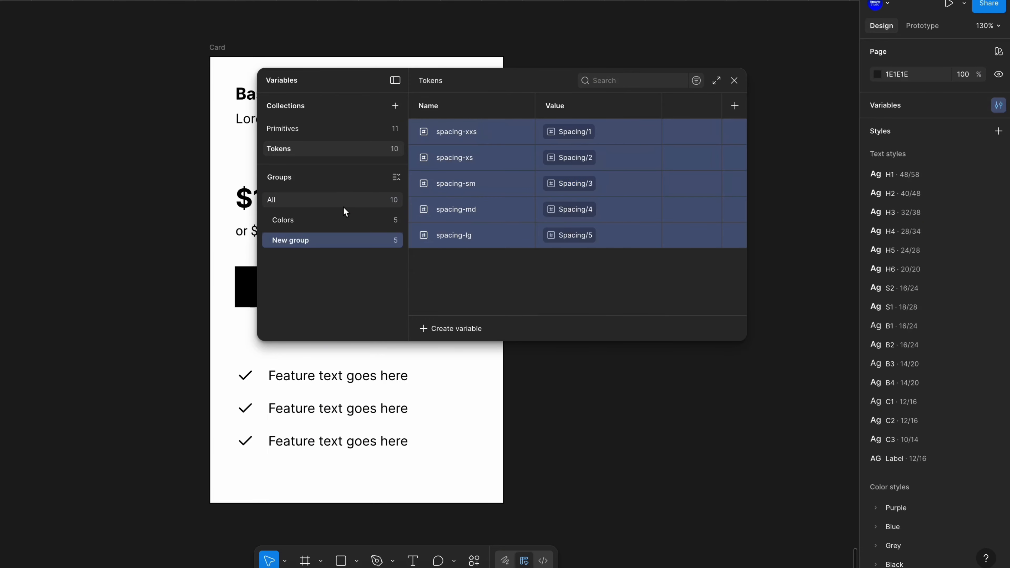
double_click(306, 242)
text(Spacing)
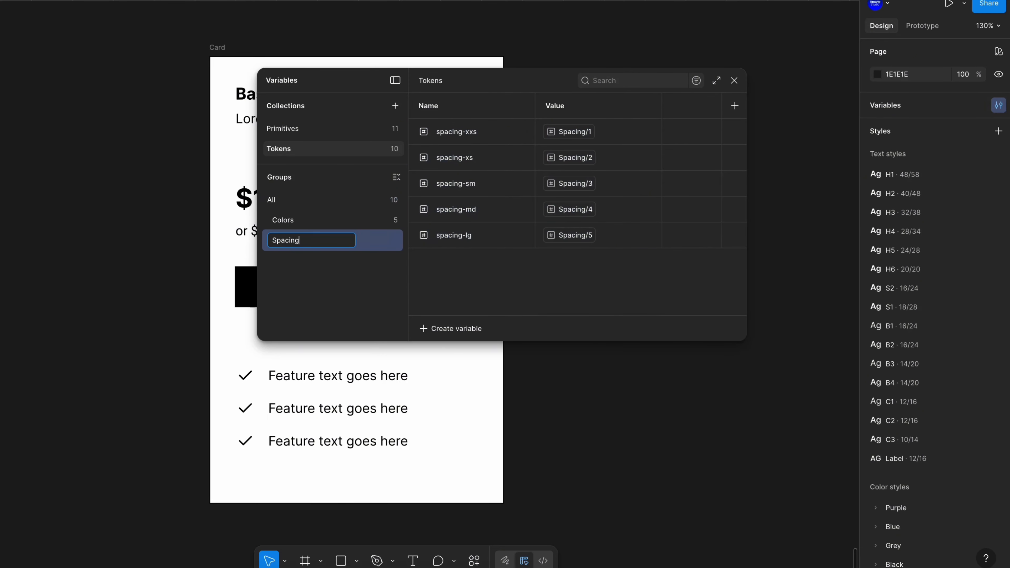
key(Return)
Reorder the collections so Tokens sits above Primitives, then close the variables panel
click(311, 223)
click(305, 240)
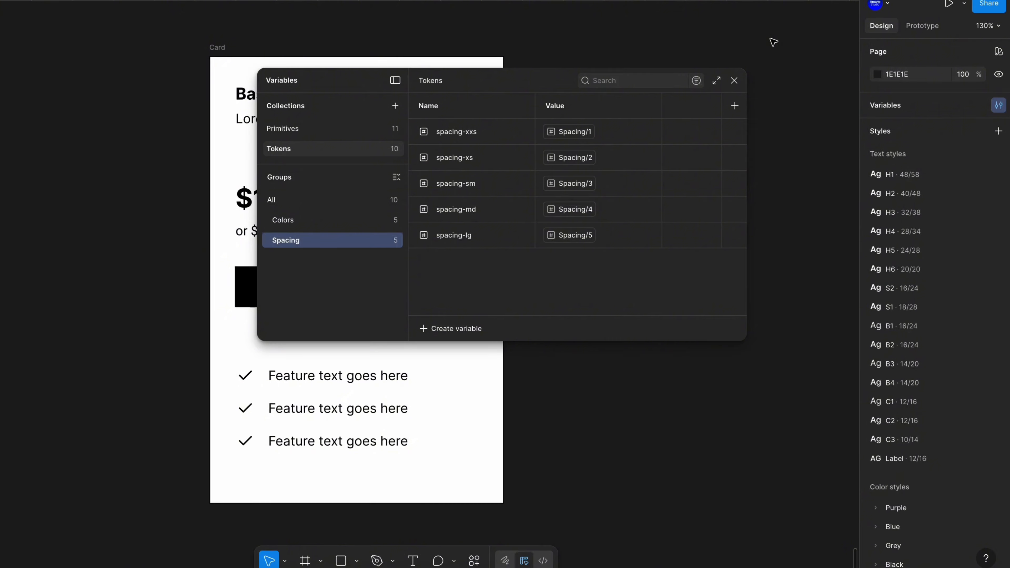
click(296, 149)
drag(299, 155, 307, 126)
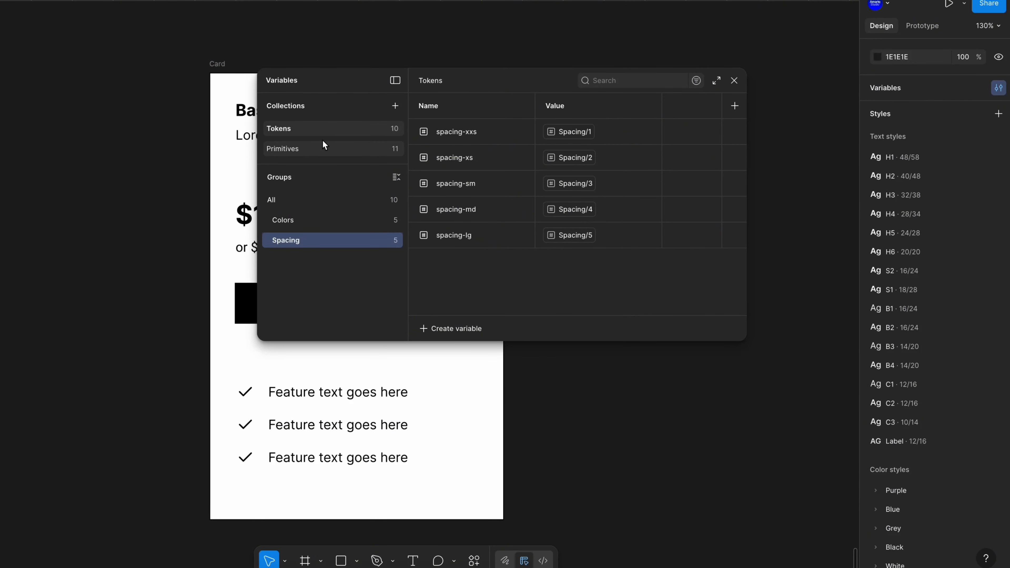
click(735, 81)
Apply the text-headings color variable to the Basic plan heading's fill
click(300, 113)
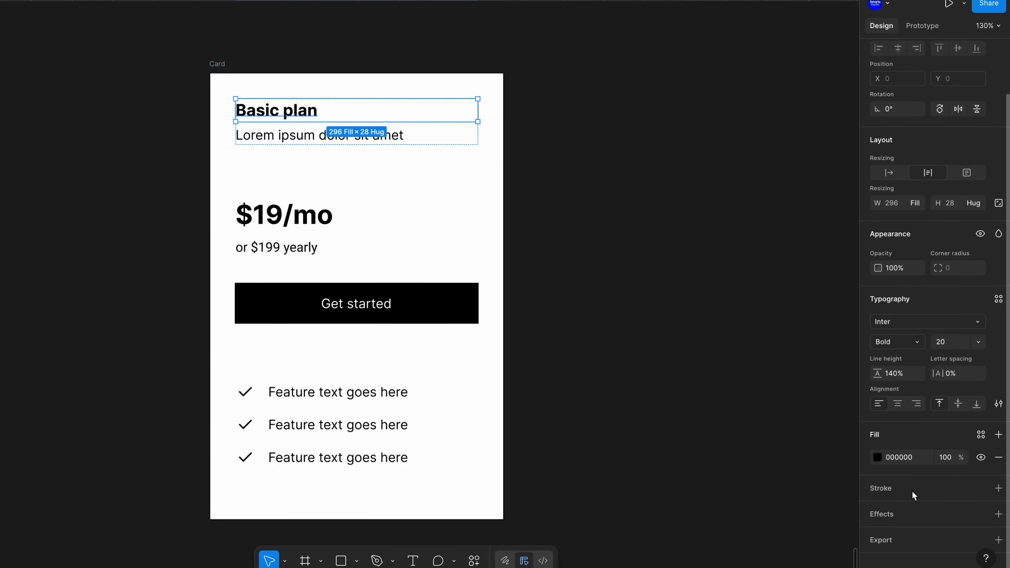
click(982, 434)
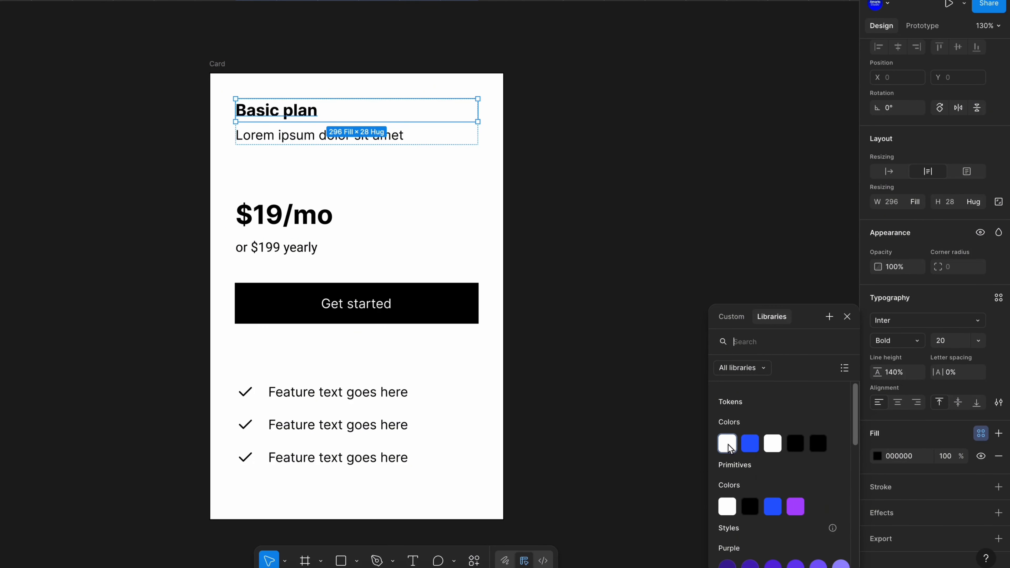
click(800, 449)
key(Escape)
Apply the text-body color variable to the Lorem ipsum subtitle's fill
click(361, 136)
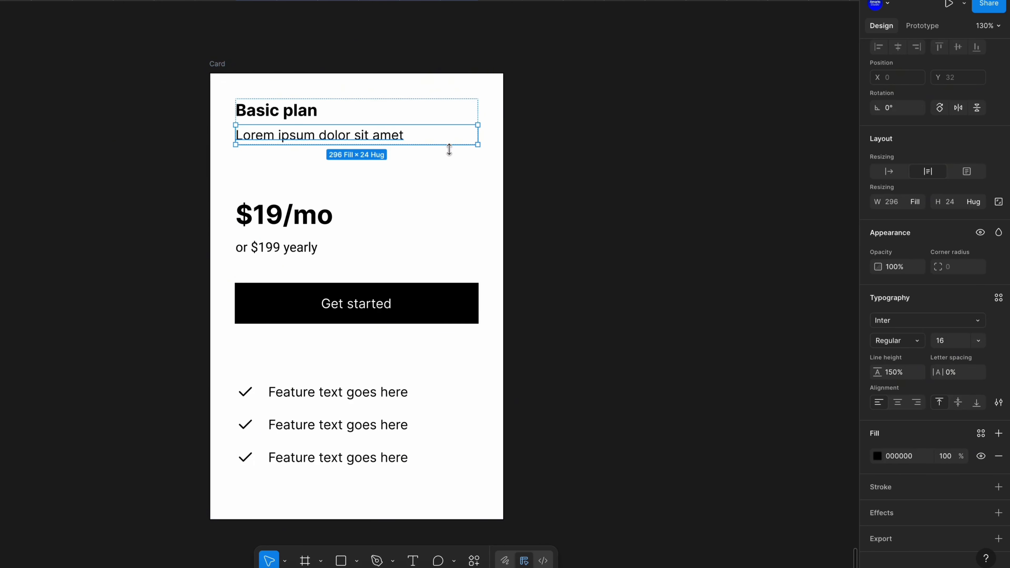
click(982, 434)
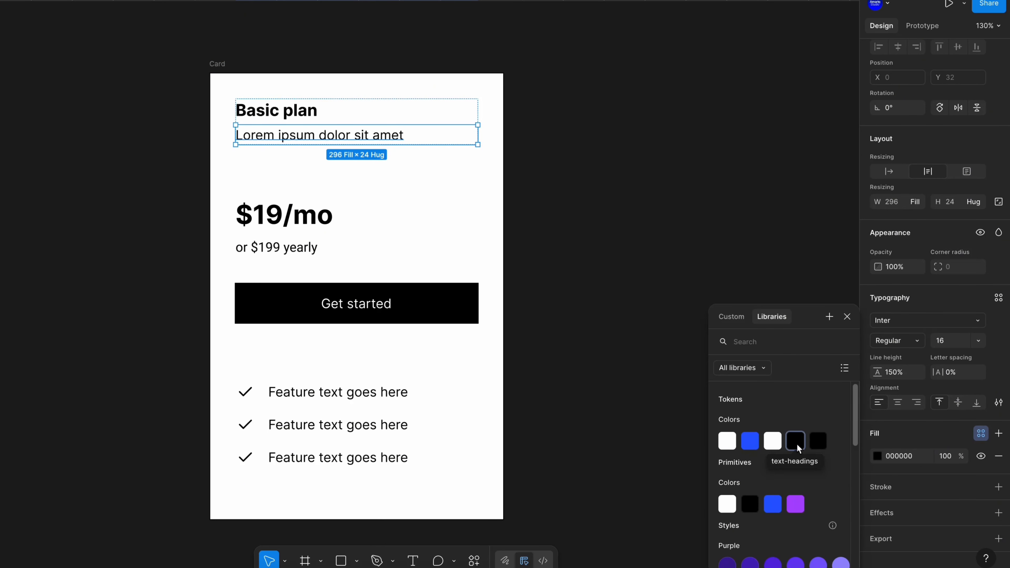
click(819, 442)
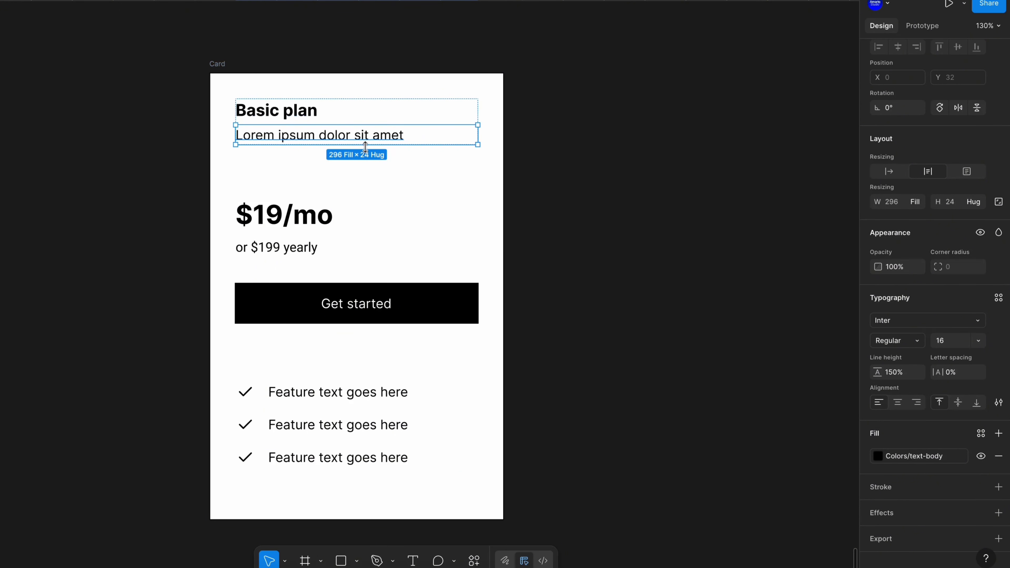
Duplicate the Primitives Black color as Black 2 and set its opacity to 66%
click(855, 284)
click(999, 105)
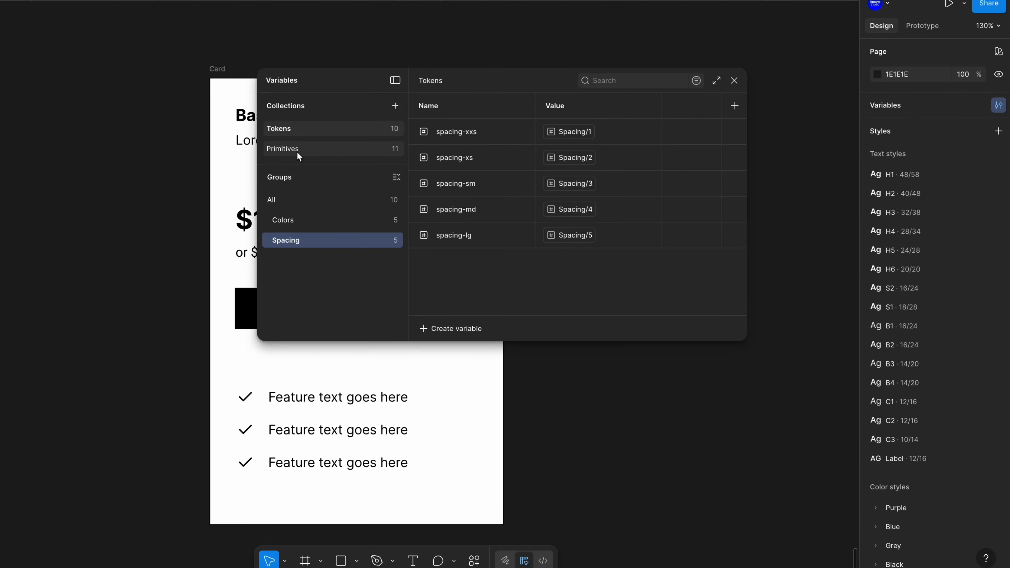
click(297, 149)
click(480, 158)
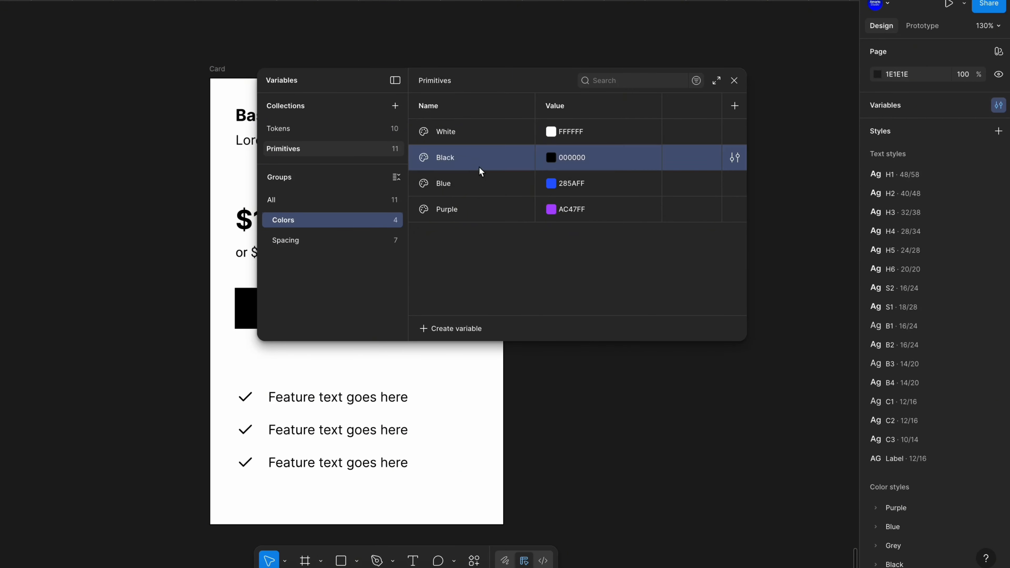
key(ctrl+d)
click(551, 184)
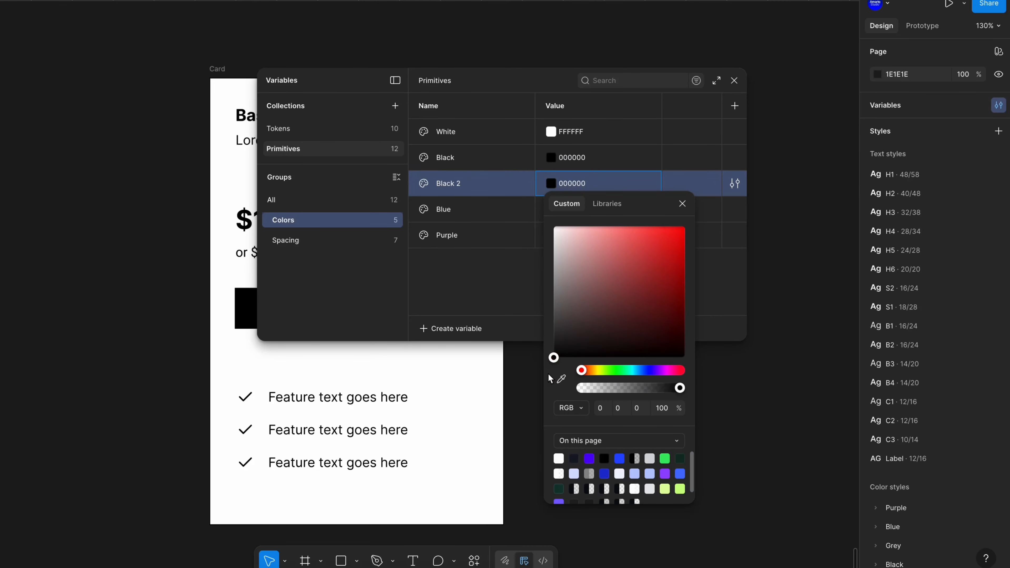
drag(681, 394, 652, 391)
key(Escape)
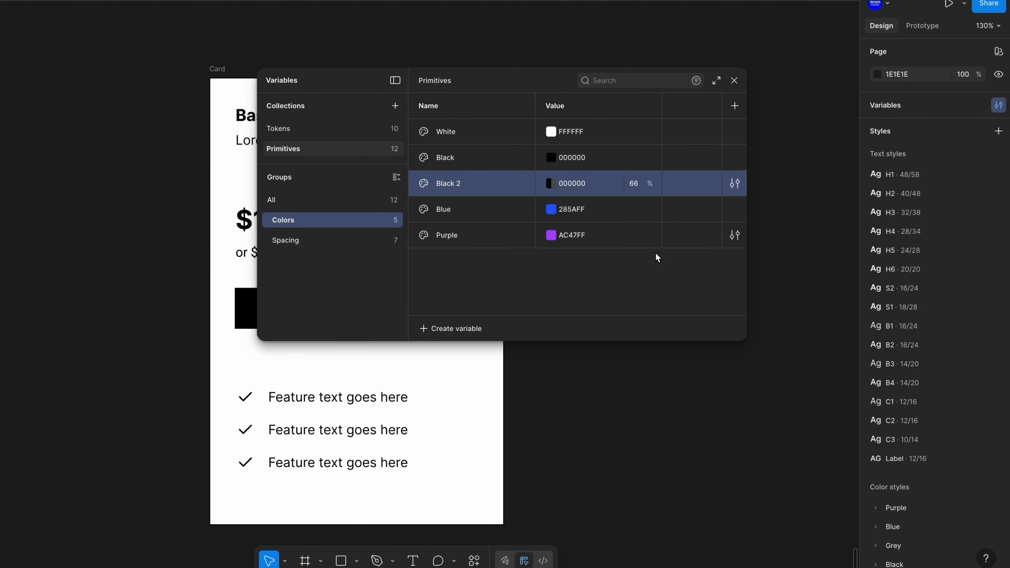
Alias the Tokens text-body variable to the Primitives Black 2 color and close the panel
click(296, 128)
click(308, 221)
click(573, 235)
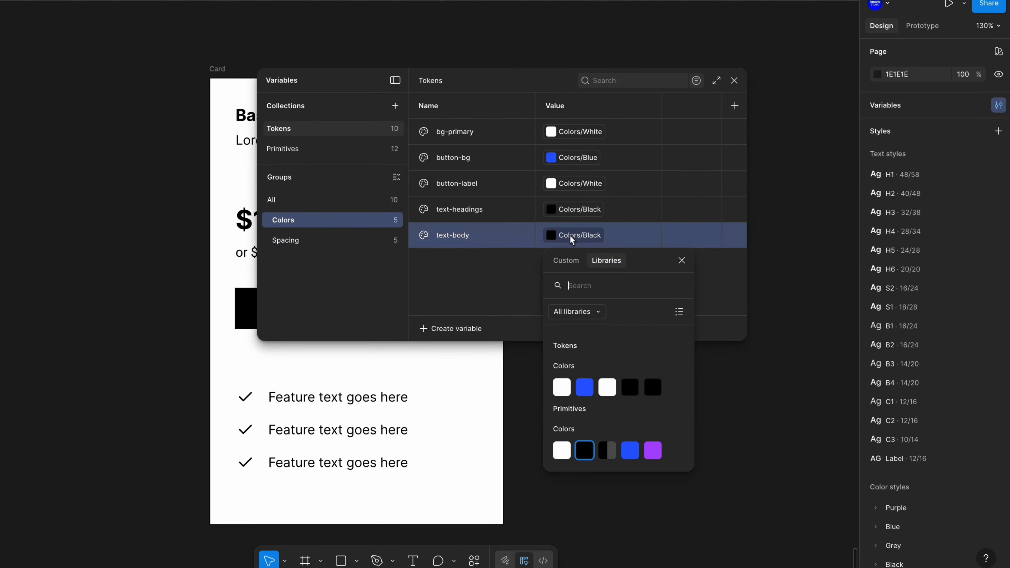
click(607, 451)
click(736, 80)
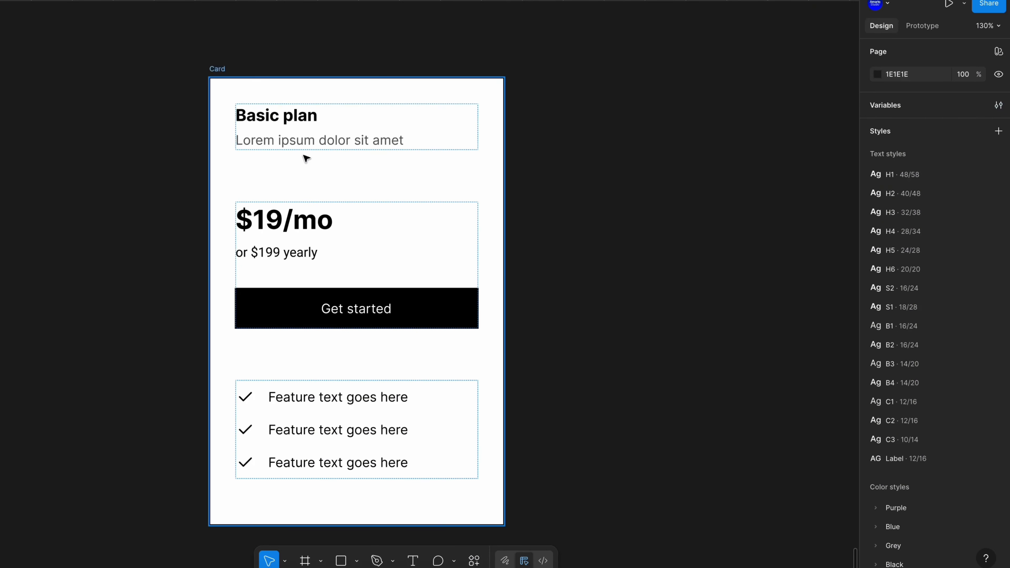
Apply the text-headings color variable to the $19/mo price text
click(289, 255)
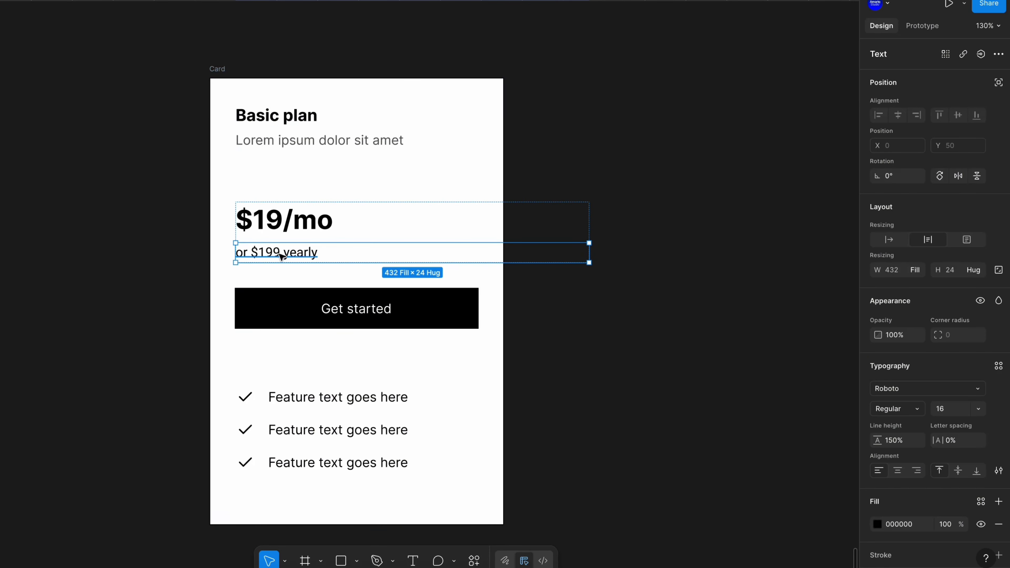
click(284, 221)
click(982, 477)
click(799, 445)
Apply the text-body color variable to the or $199 yearly text
click(289, 254)
click(981, 478)
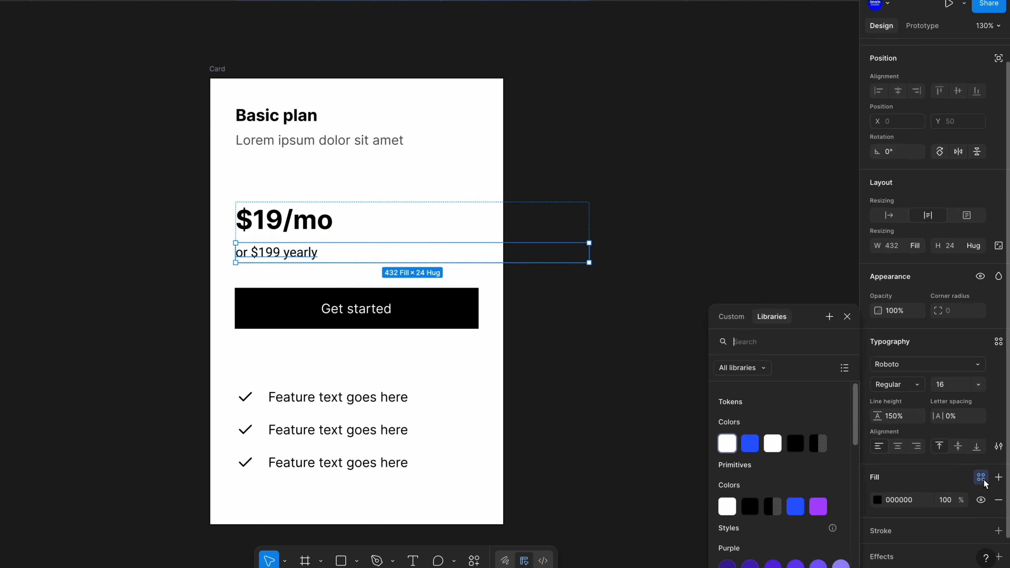
click(818, 444)
Apply the button-bg variable to both the fill and stroke of the Get started button
click(287, 313)
scroll(958, 375, down, 2)
double_click(286, 313)
click(982, 362)
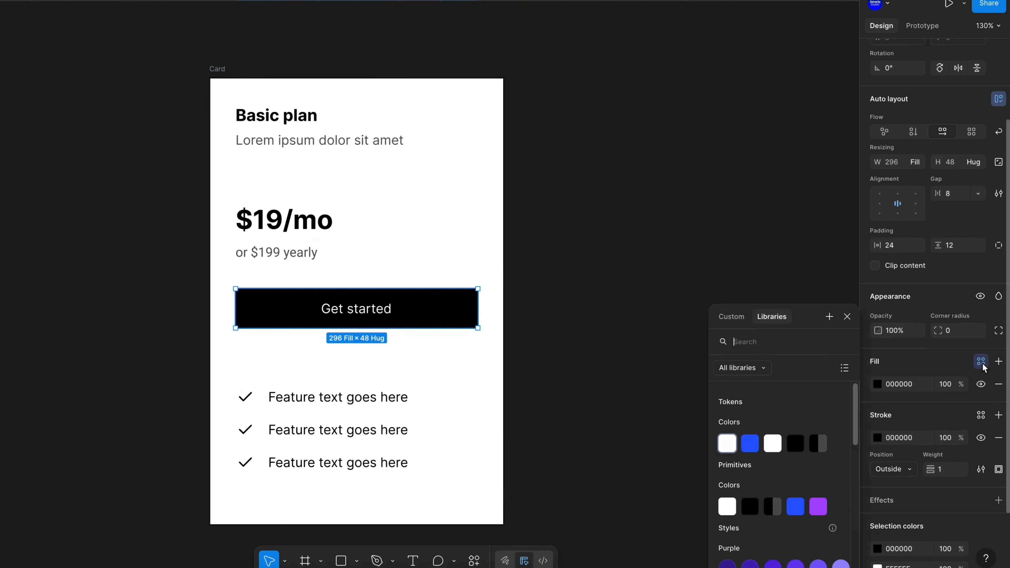
click(751, 442)
click(981, 416)
click(751, 442)
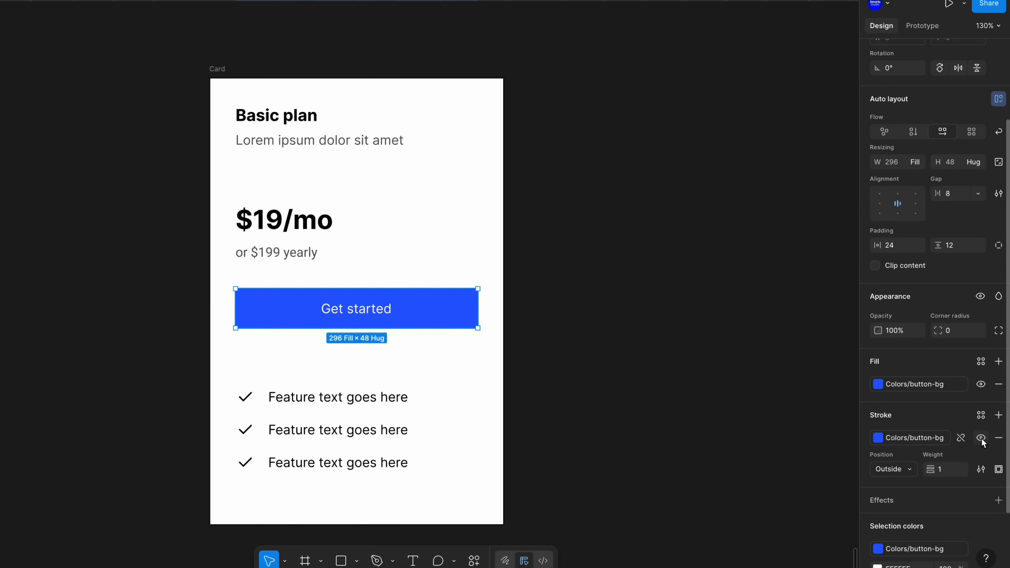
Apply the button-label color variable to the Get started label text
click(514, 308)
super+click(362, 309)
click(981, 433)
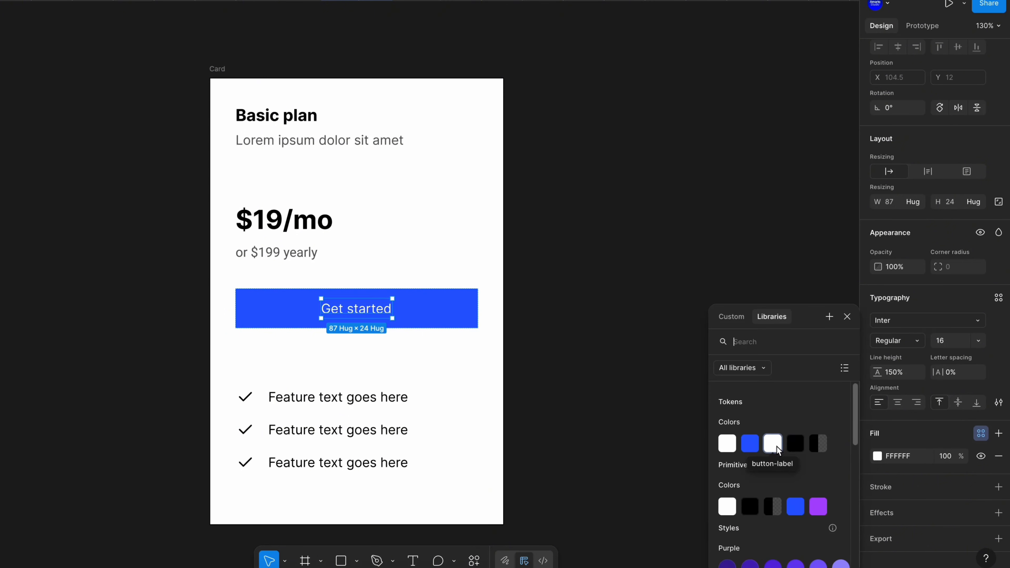
click(773, 444)
Apply the text-body color variable to each of the three feature text lines
scroll(378, 354, down, 2)
super+click(293, 361)
click(982, 434)
click(796, 444)
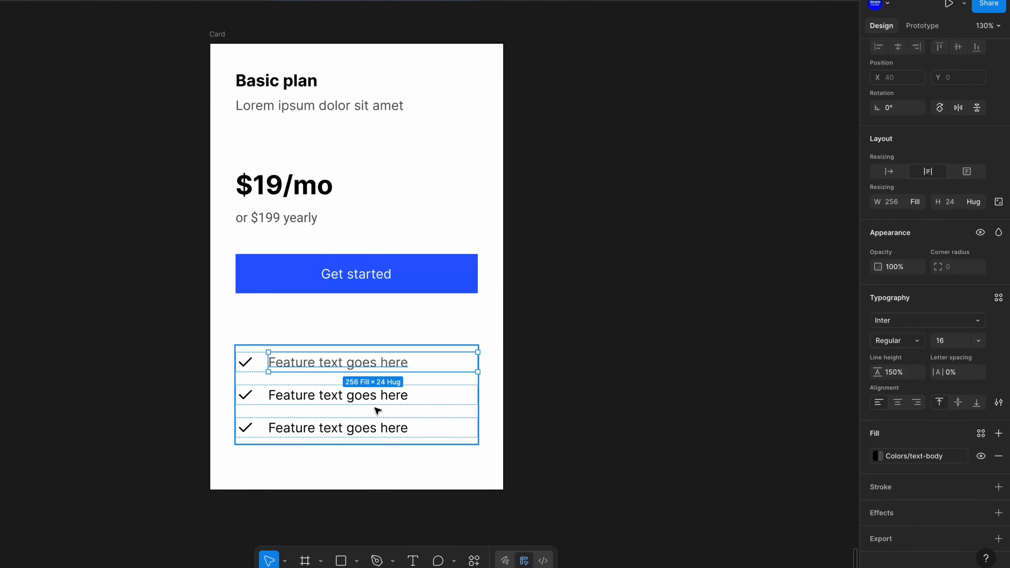
super+click(374, 396)
click(982, 434)
click(796, 444)
super+click(358, 427)
click(981, 433)
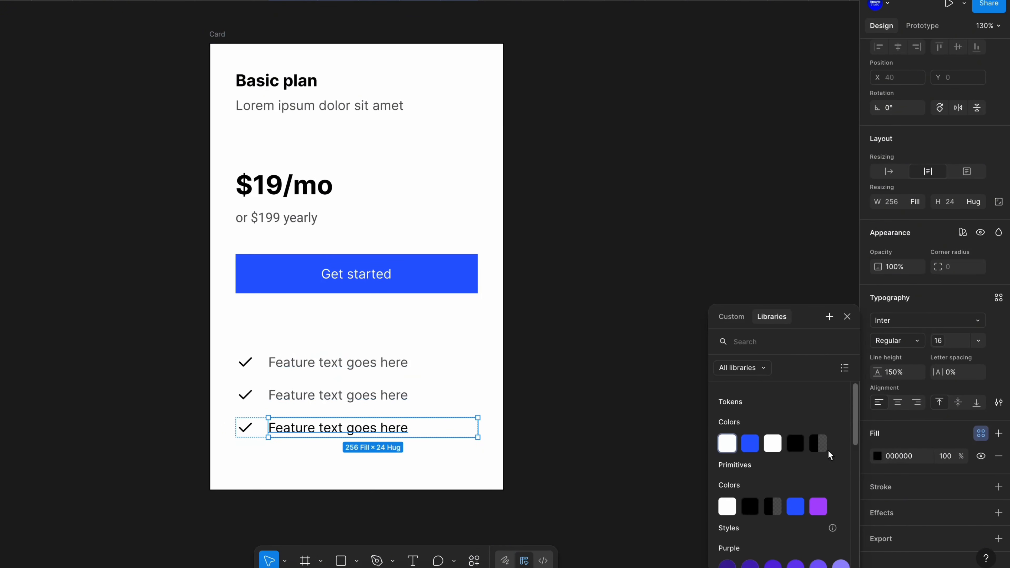
click(819, 445)
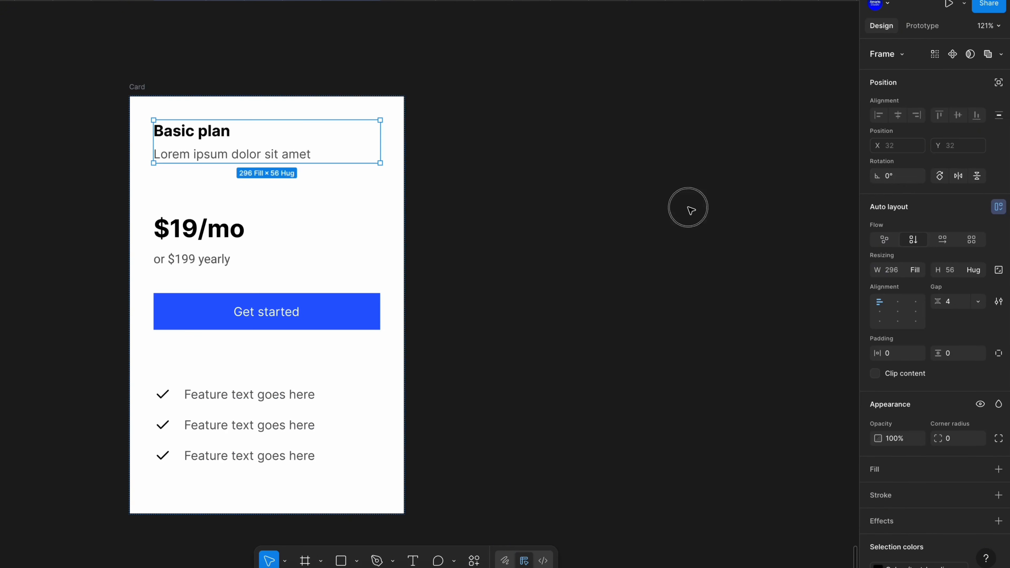
Open the Tokens Spacing group in the variables panel to review its variables
click(691, 208)
click(943, 105)
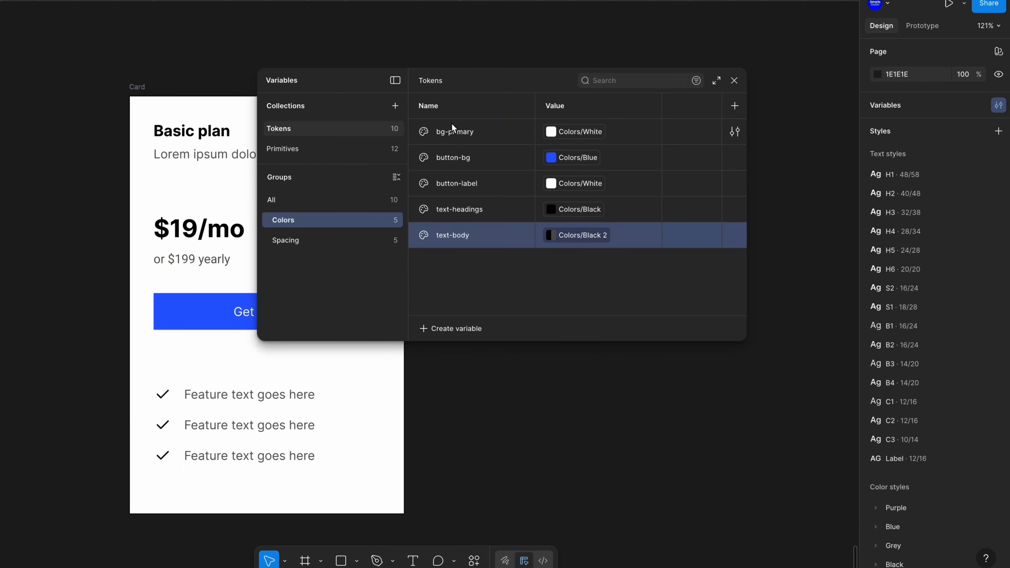
click(309, 242)
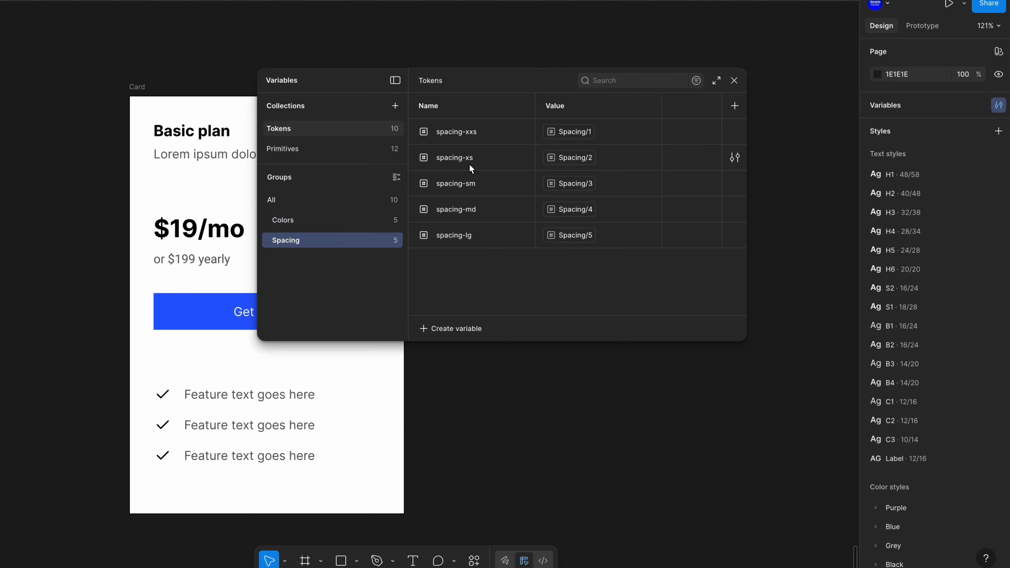
key(Escape)
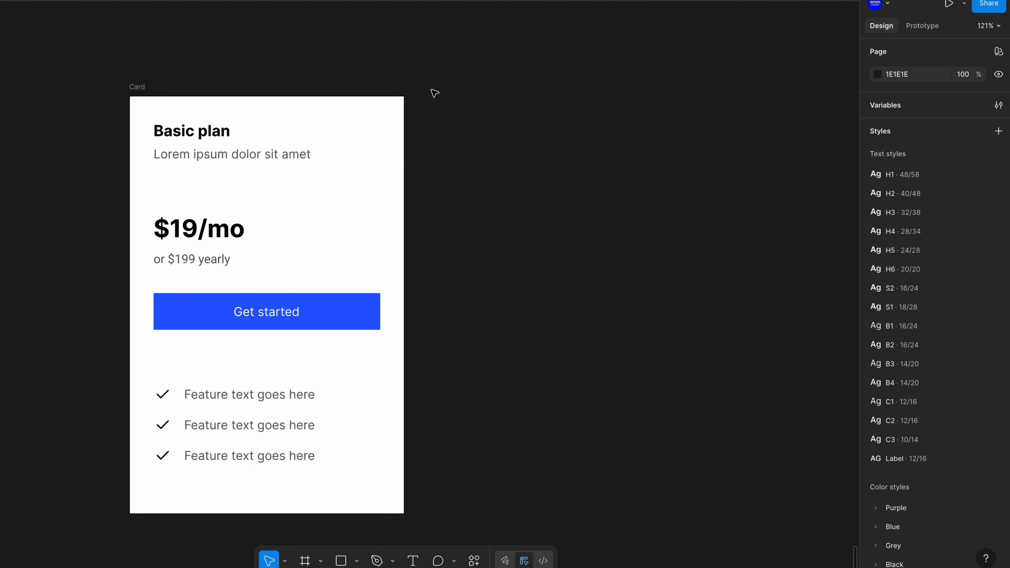
Apply the spacing-xxs variable to the gap of the Basic plan title and subtitle group
click(259, 142)
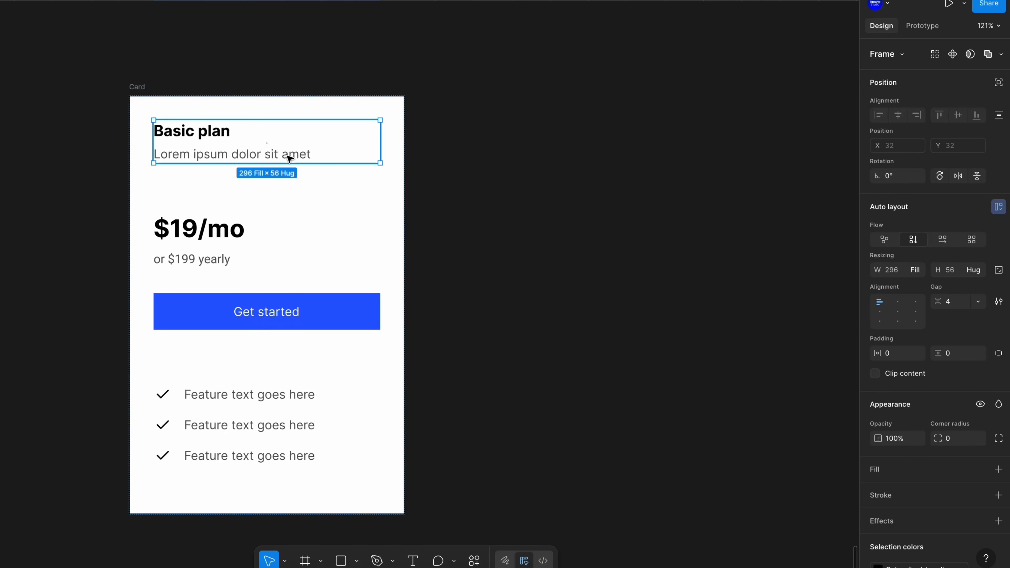
click(957, 309)
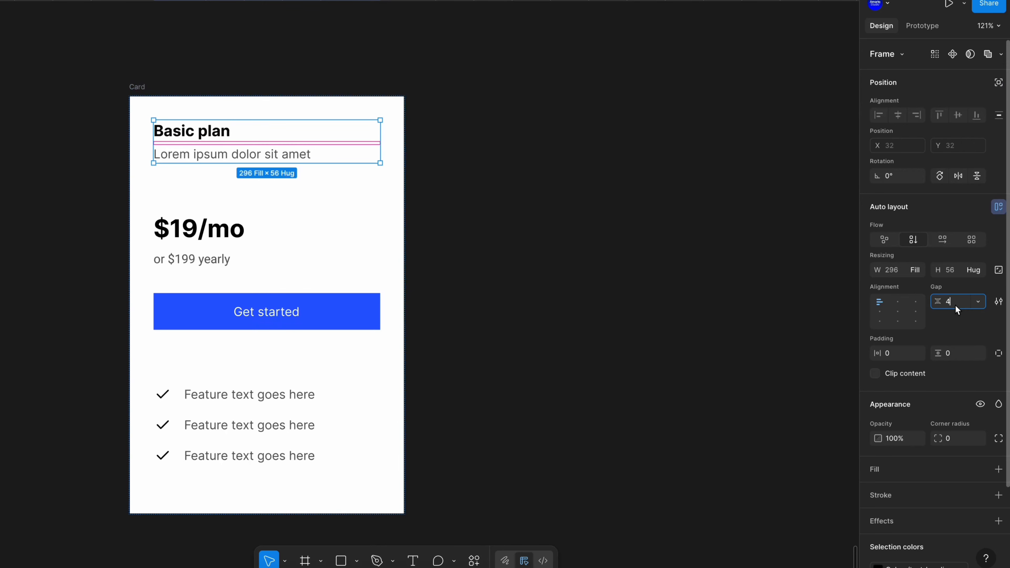
click(978, 303)
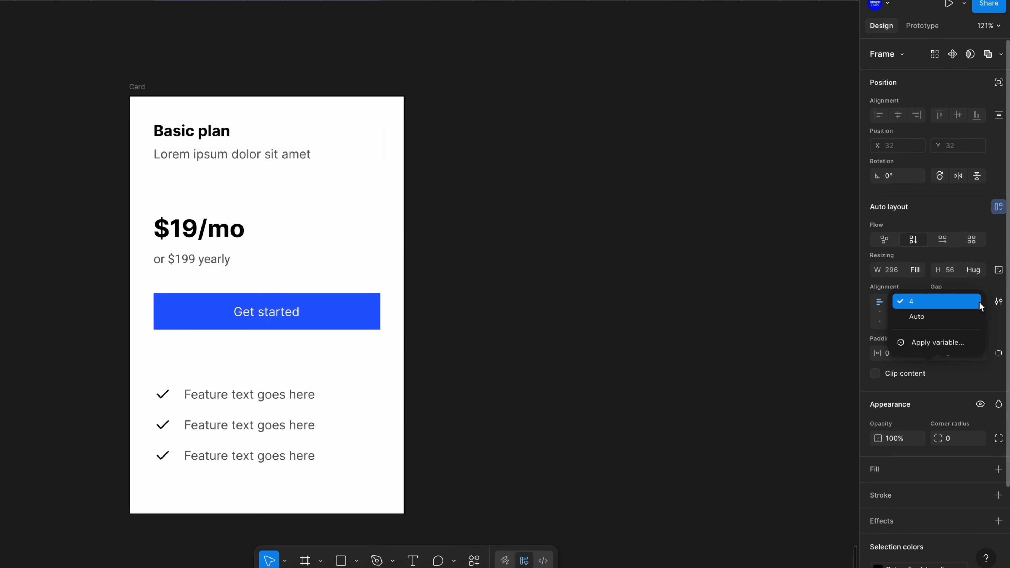
click(947, 343)
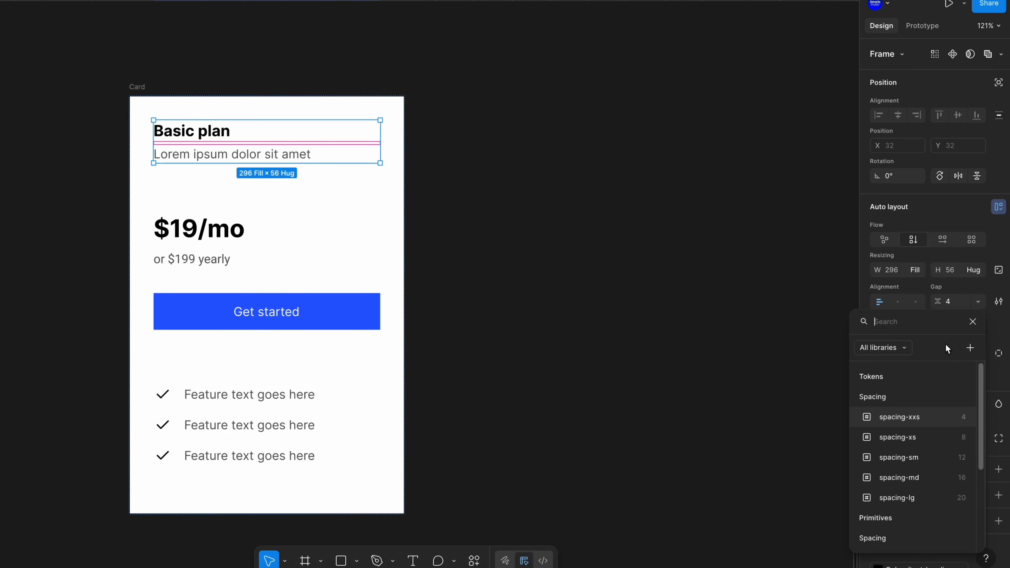
click(907, 420)
click(979, 302)
click(960, 342)
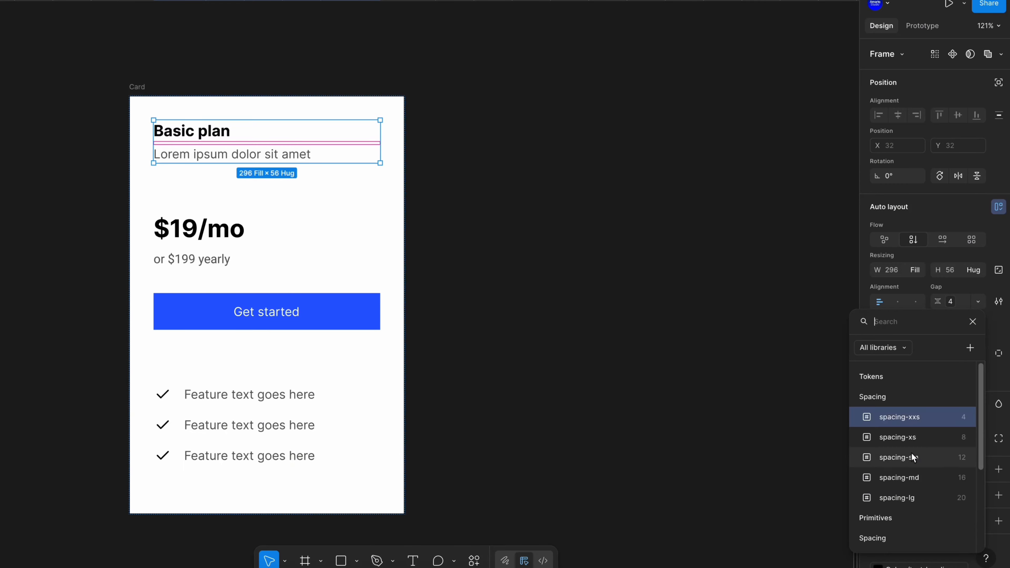
click(910, 502)
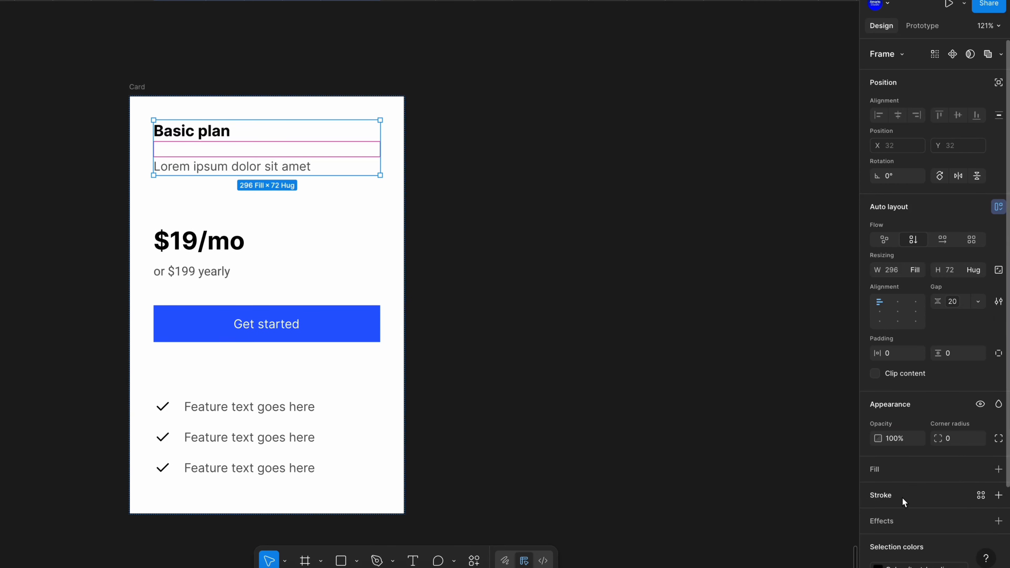
click(978, 302)
click(954, 341)
click(955, 414)
click(562, 151)
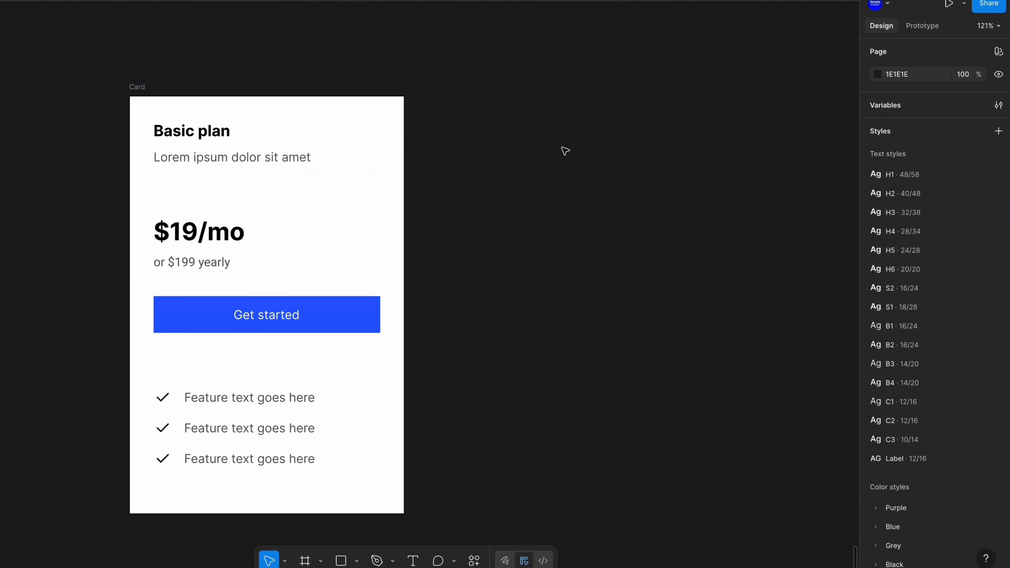
Apply the spacing-sm variable to the gap of the price group
click(216, 242)
click(980, 302)
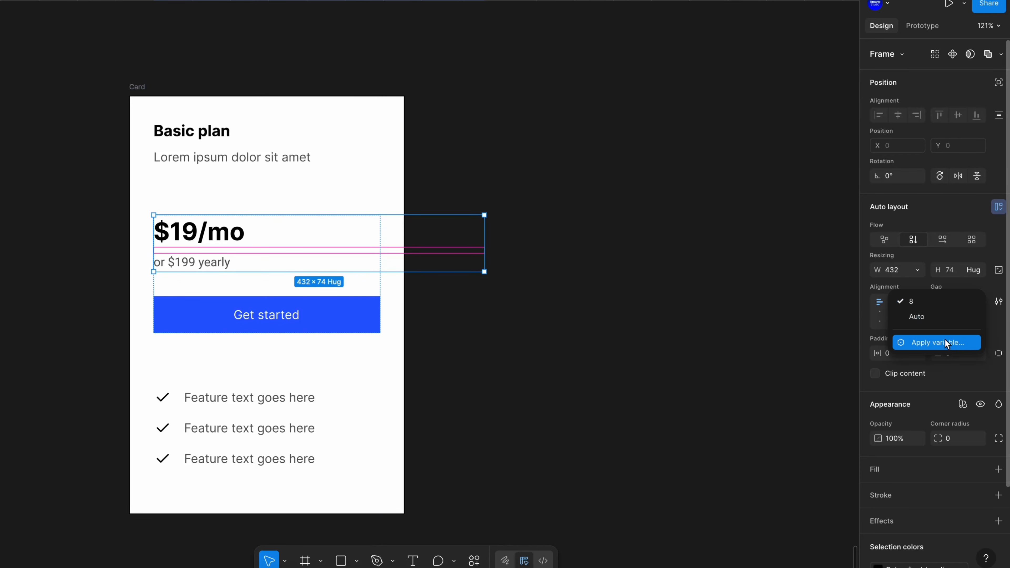
click(947, 341)
click(955, 458)
click(539, 113)
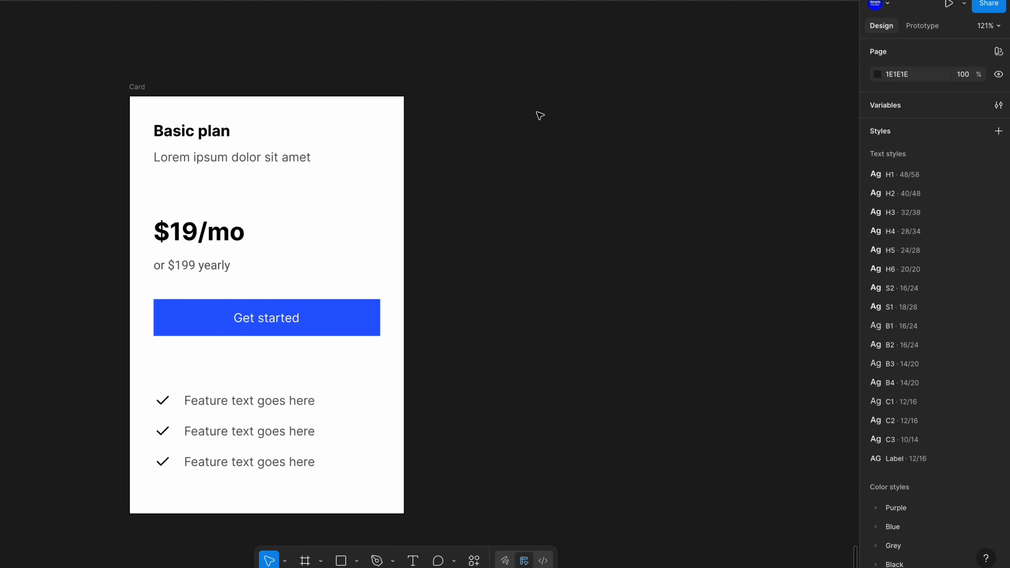
Apply the spacing-xs variable to the gap of the price group
click(282, 239)
click(980, 302)
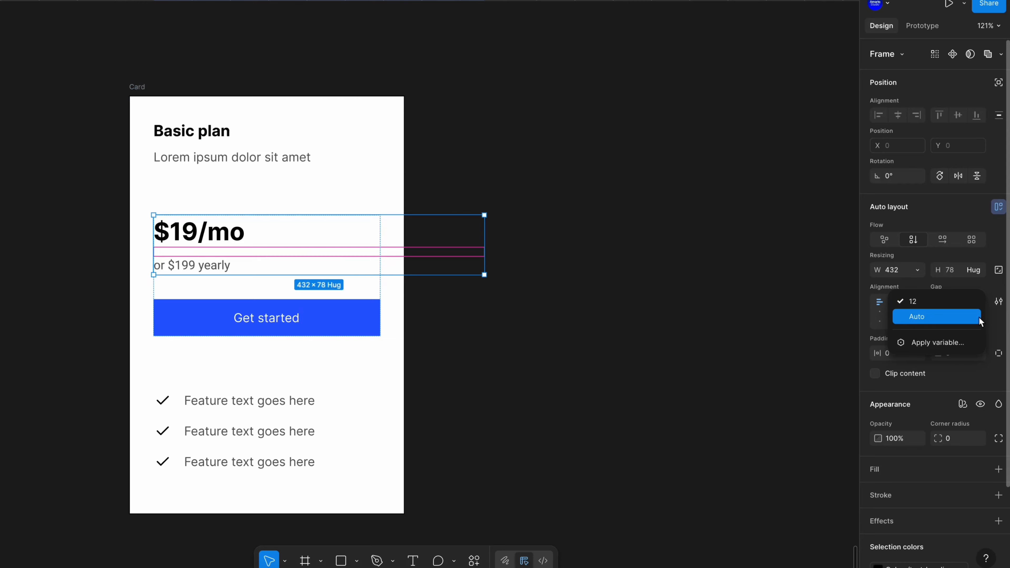
click(946, 341)
click(956, 439)
click(540, 378)
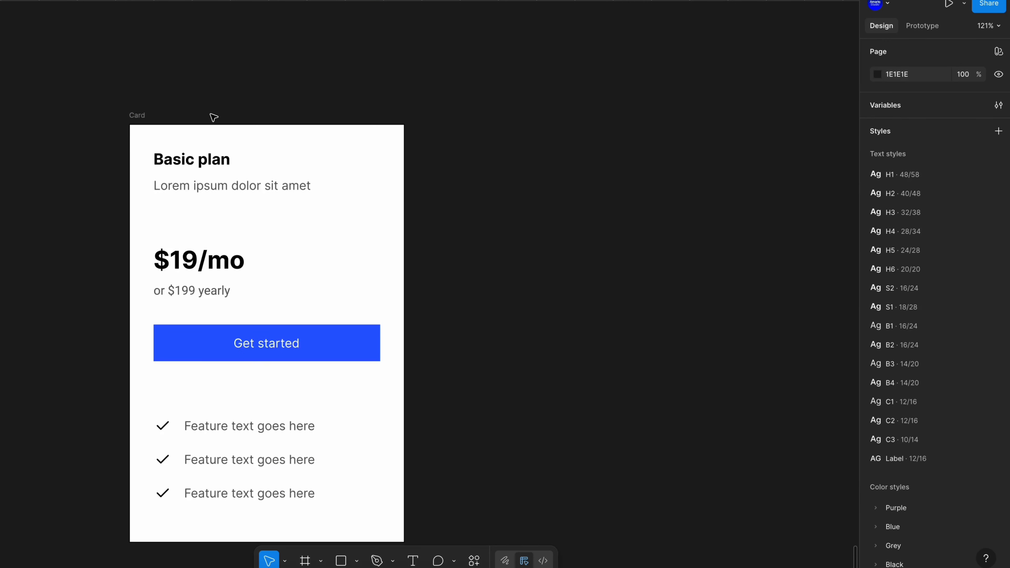
Create a new number variable named radius-sm in the Tokens collection
click(999, 105)
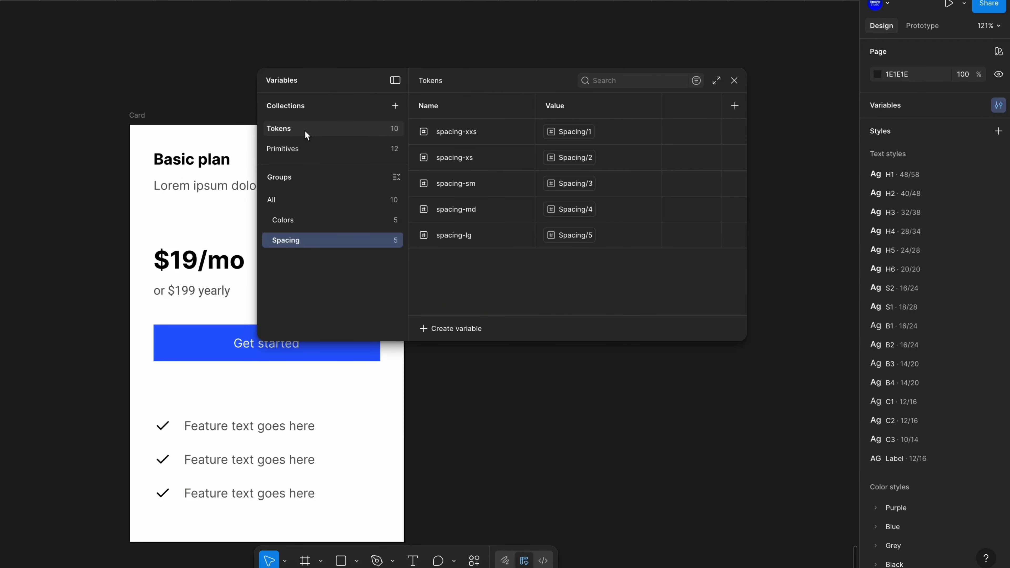
click(311, 202)
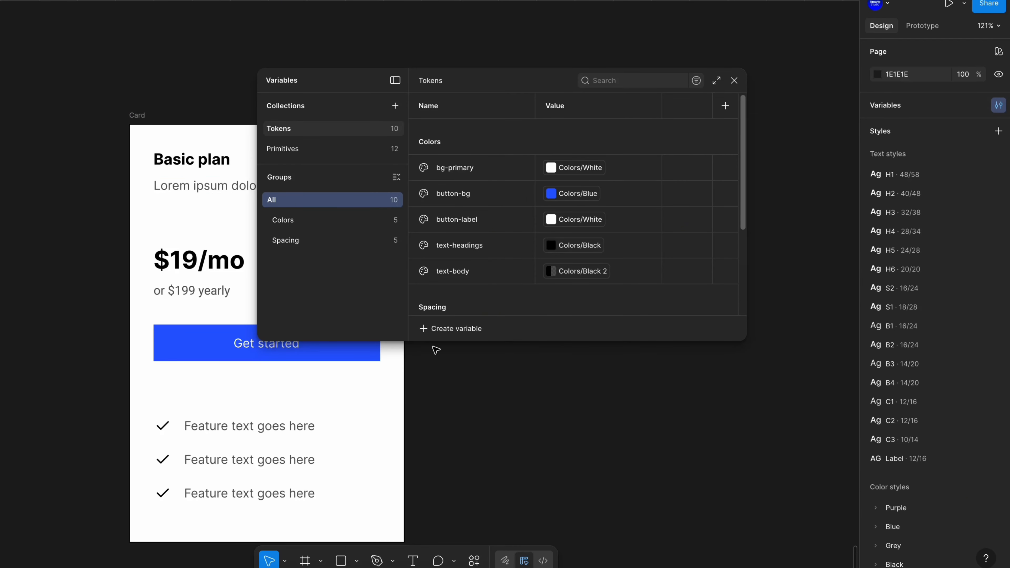
click(449, 328)
click(444, 366)
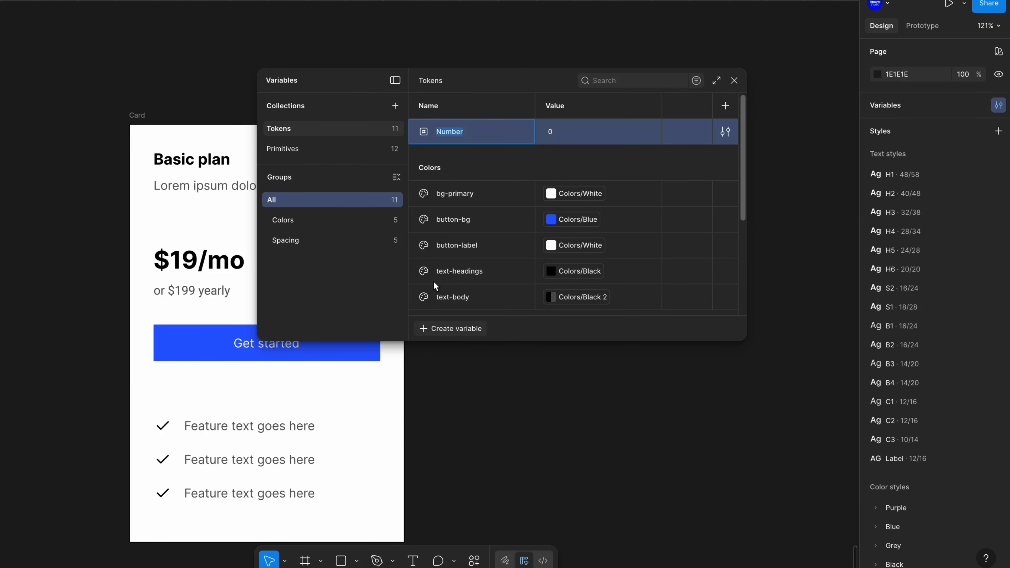
text(radius-sm)
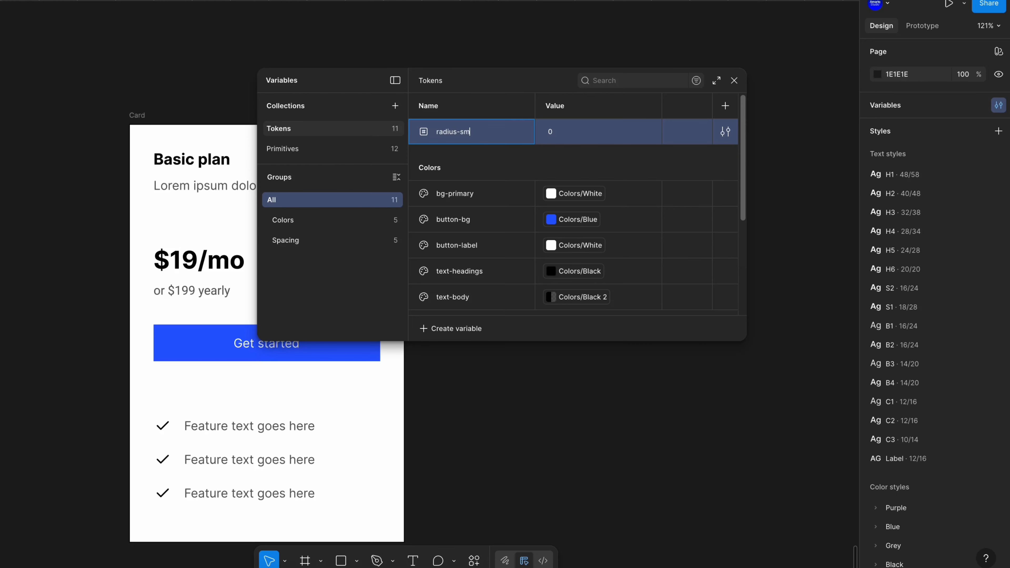
Alias the radius-sm value to the primitive Spacing/2 variable
click(573, 136)
click(648, 130)
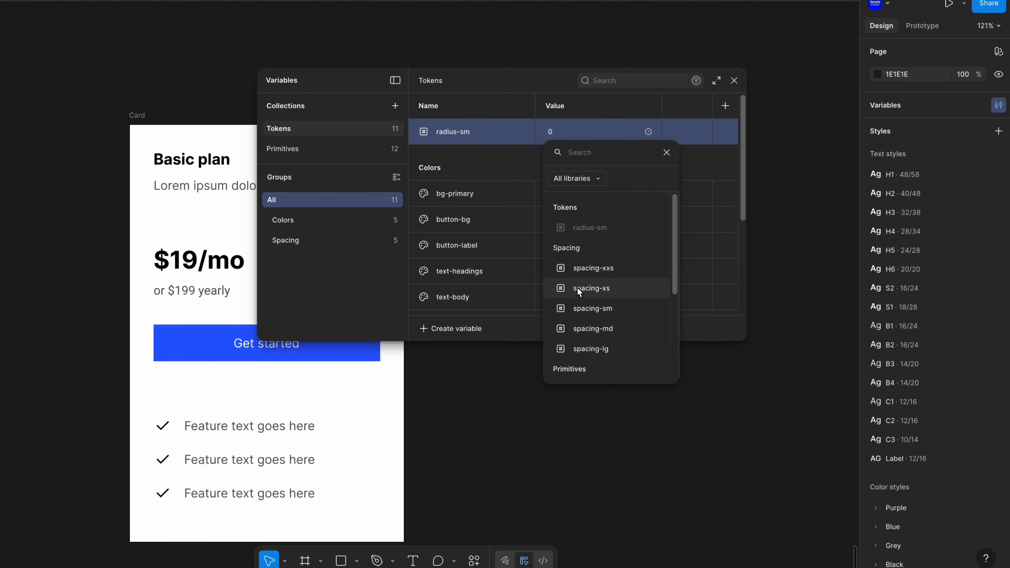
click(591, 288)
scroll(593, 294, down, 4)
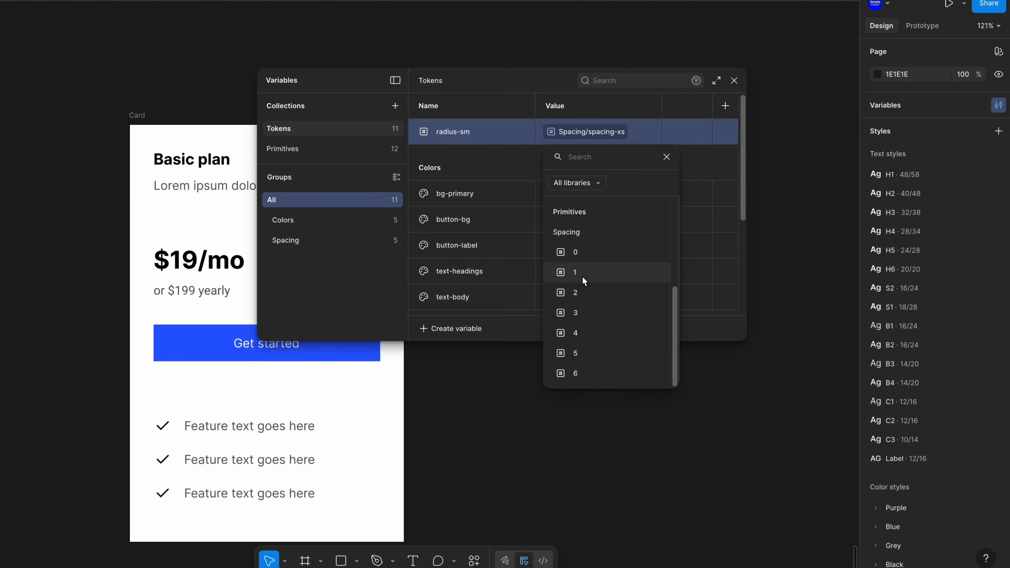
click(574, 275)
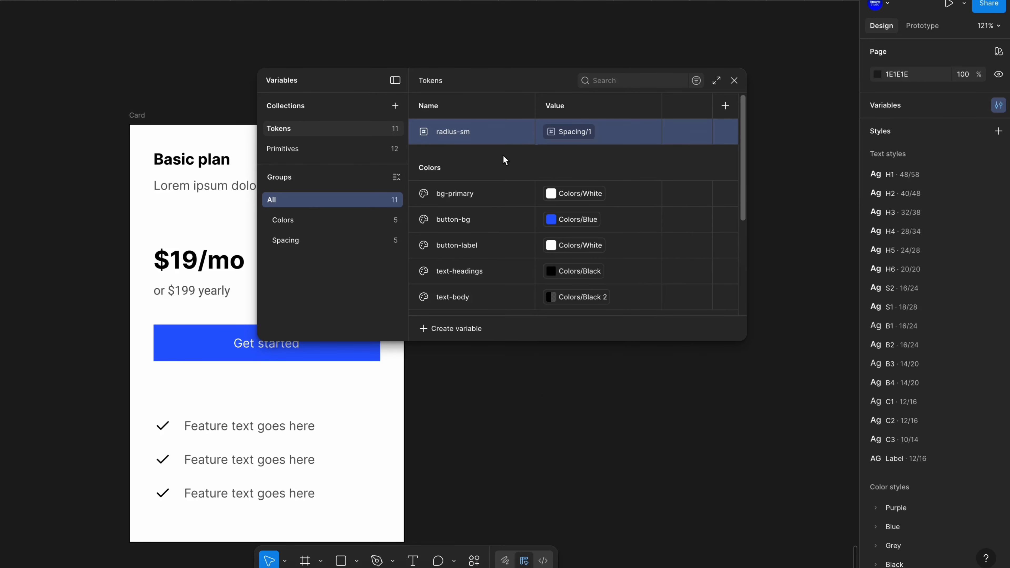
click(569, 131)
click(576, 322)
Duplicate radius-sm twice, naming the first copy radius-md and aliasing it to Spacing/4
key(shift+Return)
key(shift+Return)
double_click(467, 161)
text(radius-md)
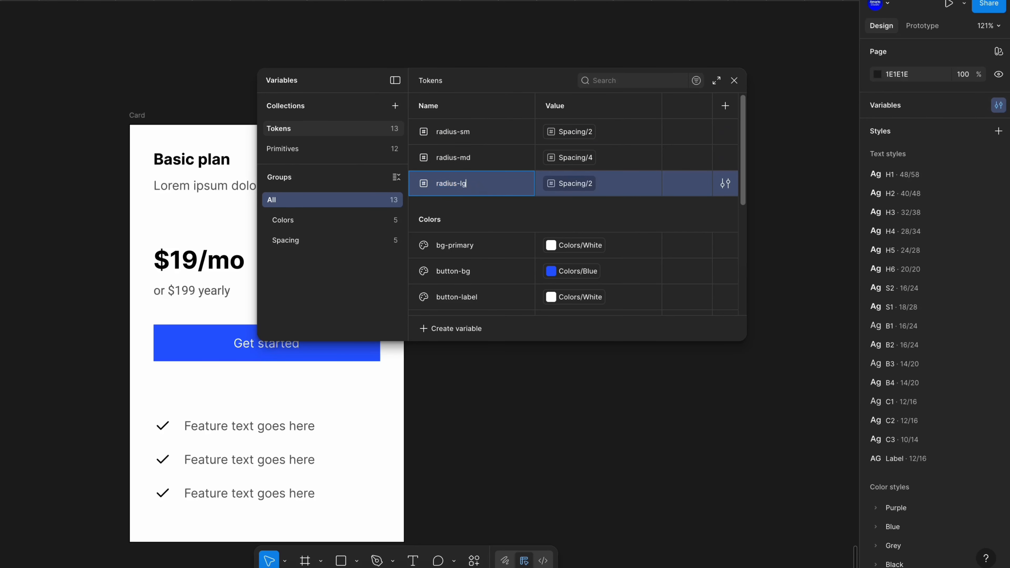
Name the third copy radius-lg and alias its value to Spacing/6
click(572, 183)
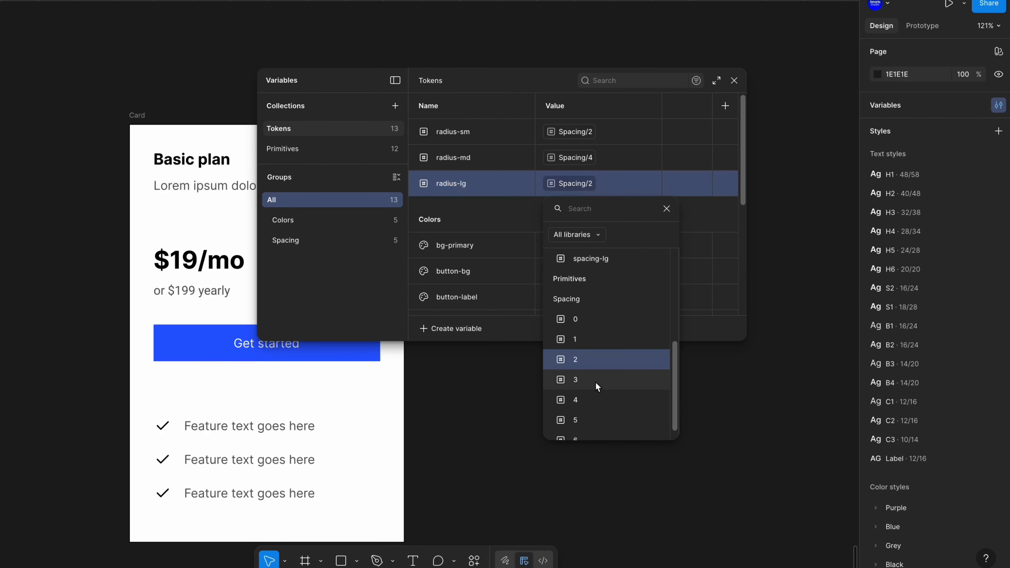
click(588, 412)
Group the three radius variables into a new group named Radius
shift+click(484, 138)
right_click(516, 171)
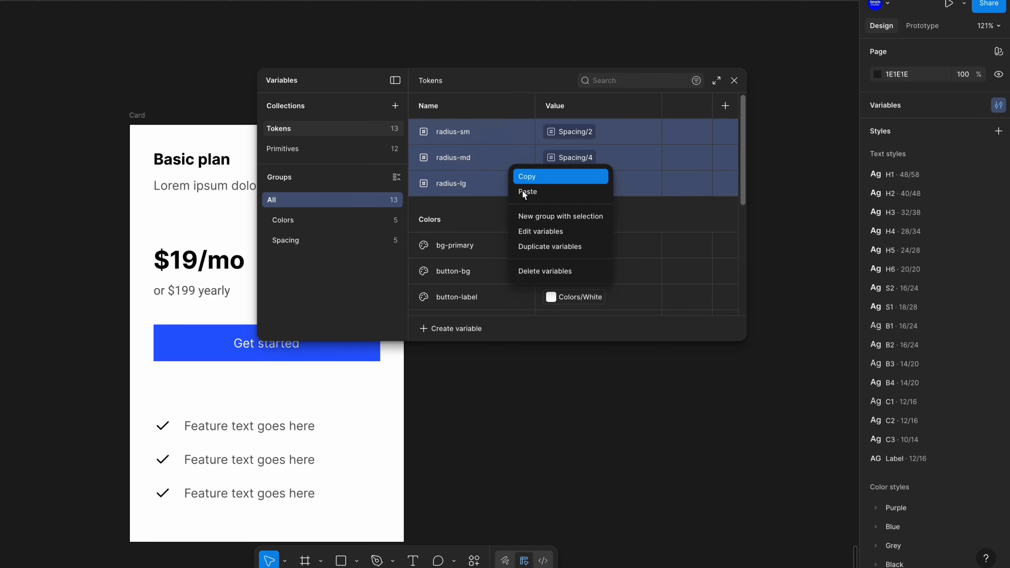
click(531, 214)
double_click(312, 260)
text(Radius)
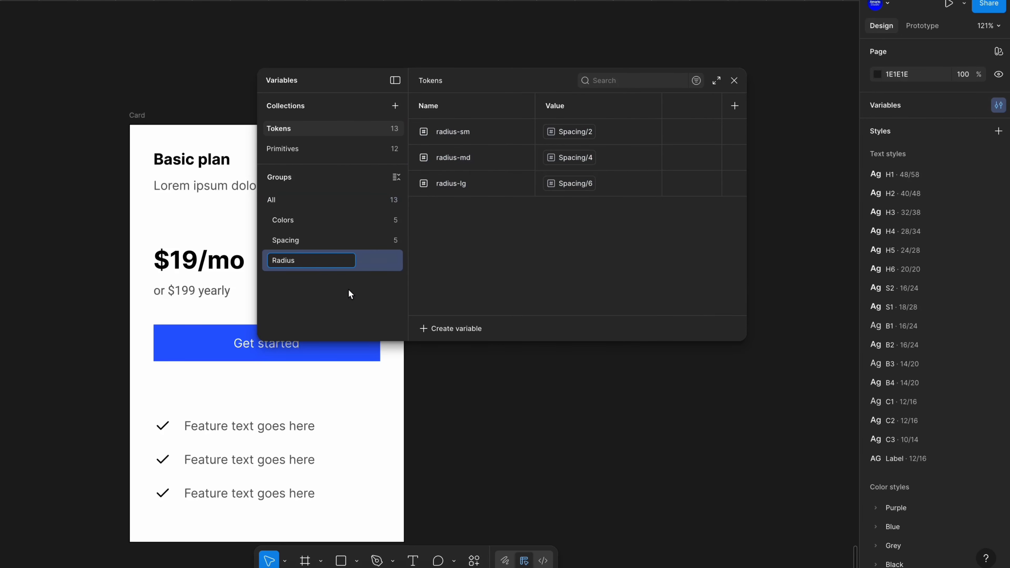
key(Return)
click(734, 81)
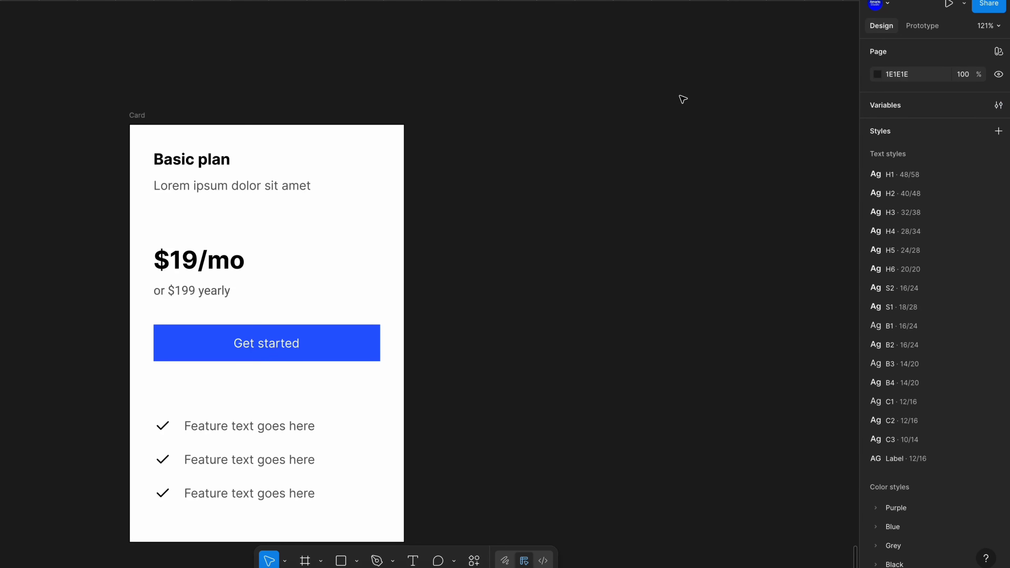
Apply the radius-md variable to the Card frame's corner radius
click(140, 116)
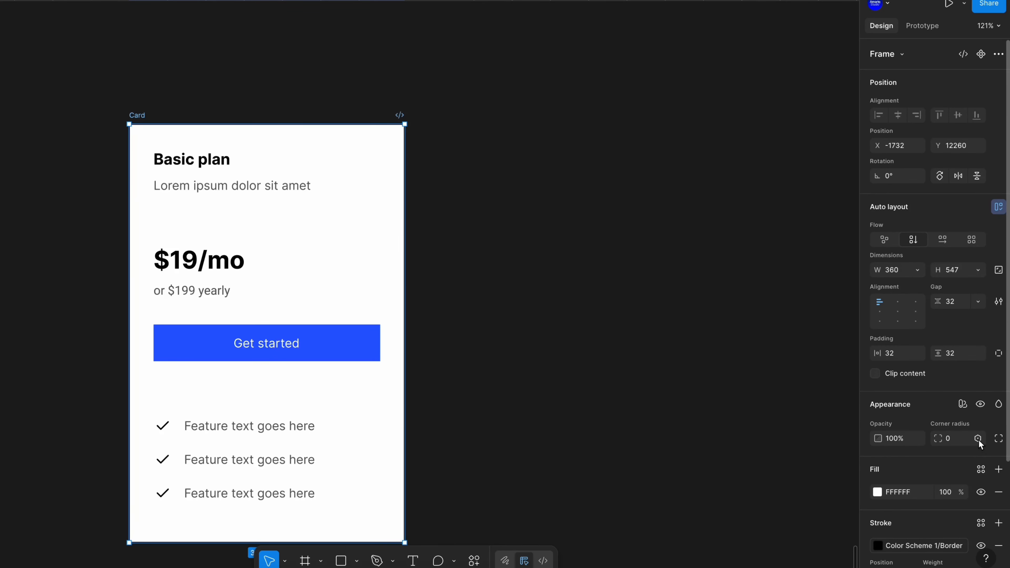
click(979, 438)
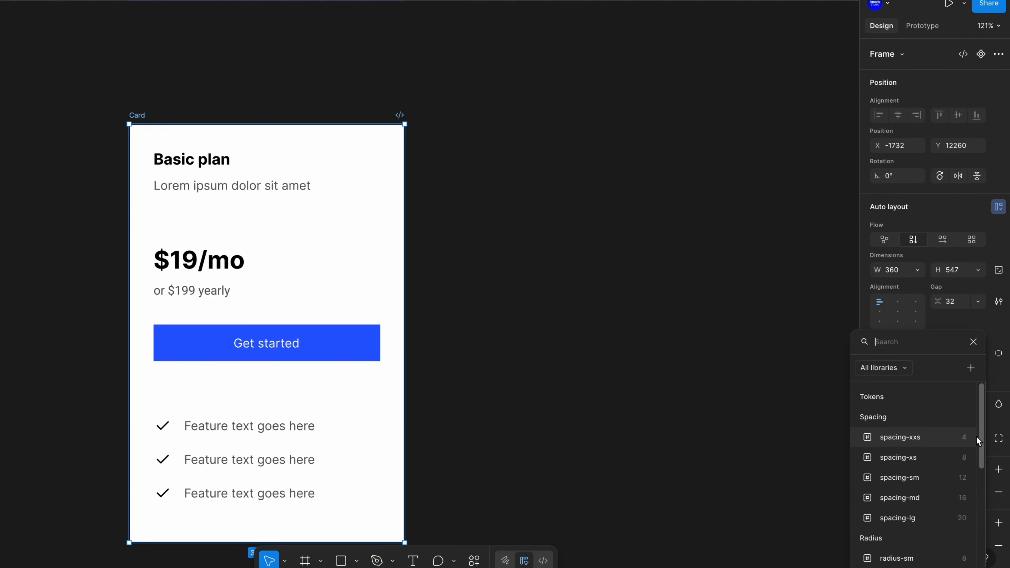
scroll(887, 518, down, 2)
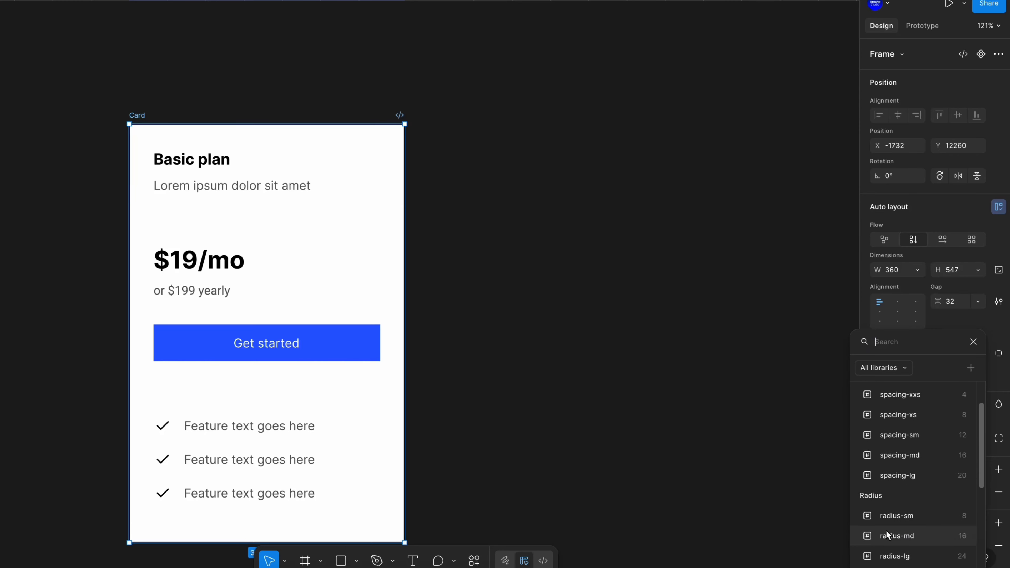
click(903, 513)
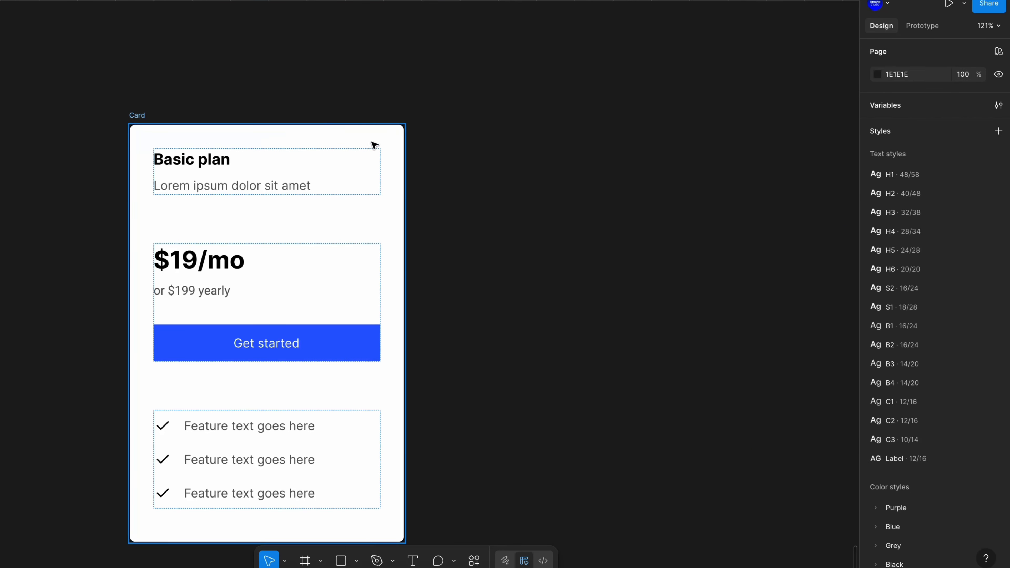
scroll(981, 427, down, 1)
click(981, 422)
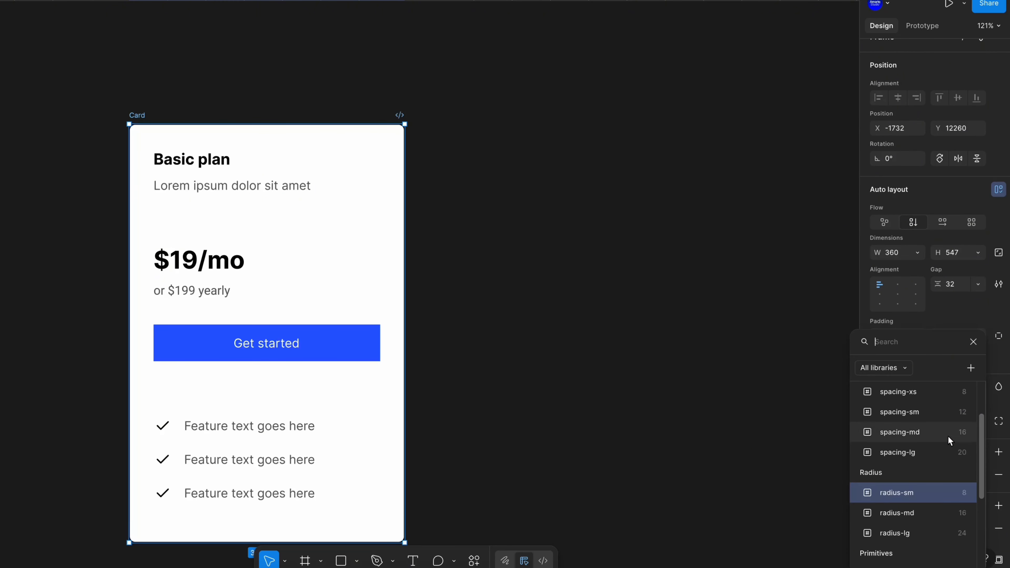
click(893, 514)
click(512, 279)
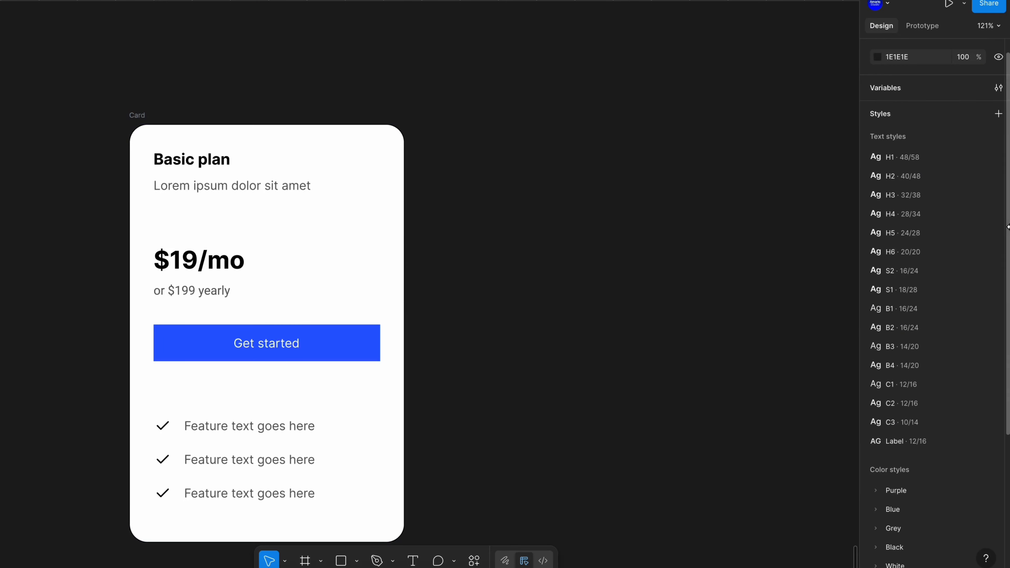
Apply the radius-sm variable to the Get started button's corner radius
double_click(373, 339)
double_click(373, 339)
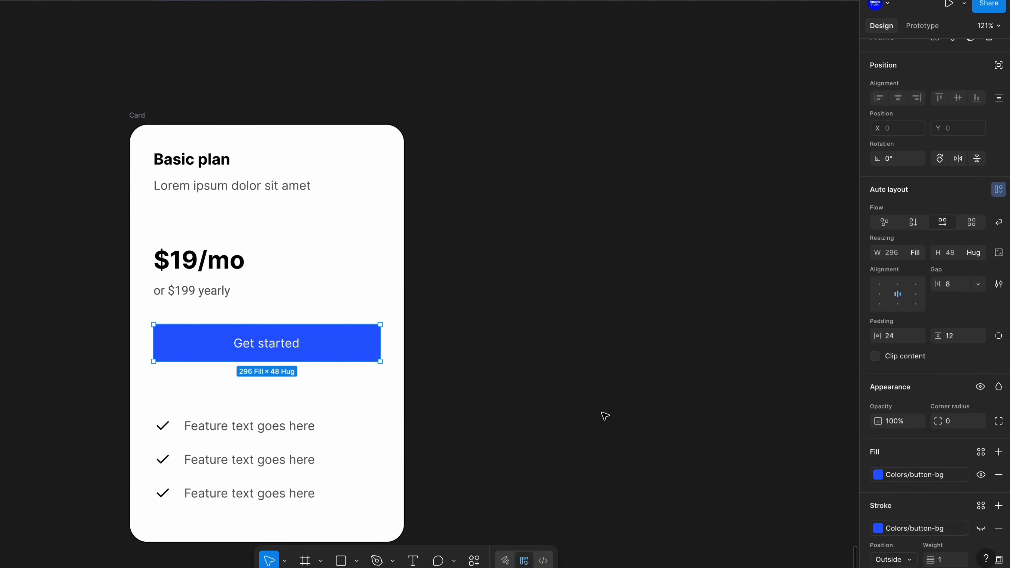
click(979, 421)
scroll(955, 469, down, 3)
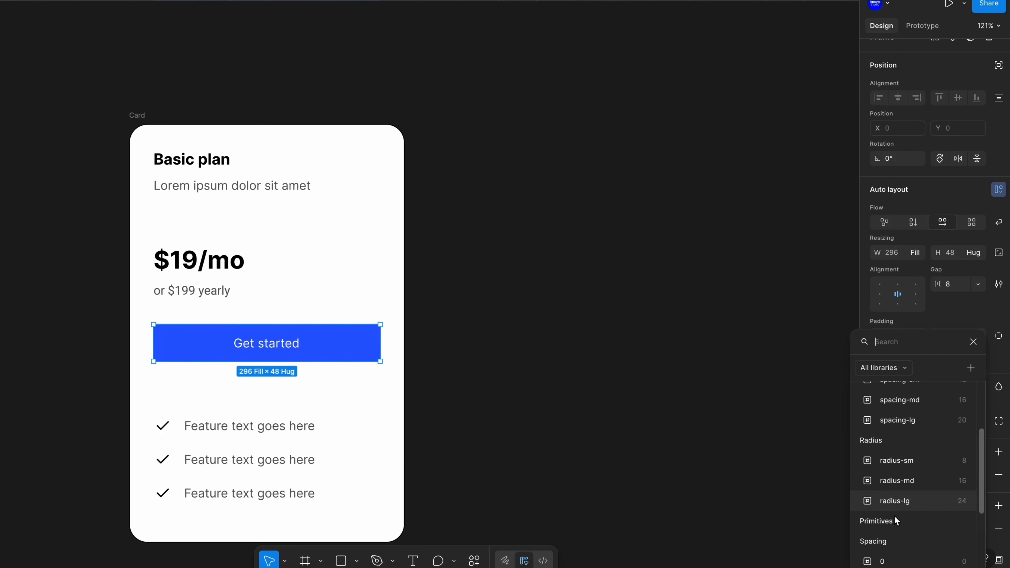
click(961, 484)
key(shift+Return)
key(Return)
click(979, 421)
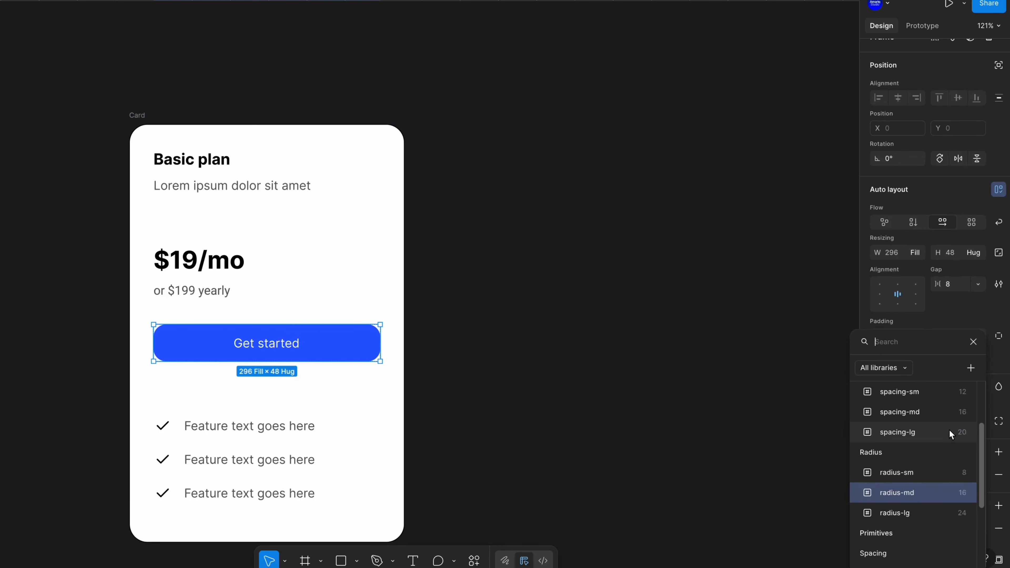
click(913, 477)
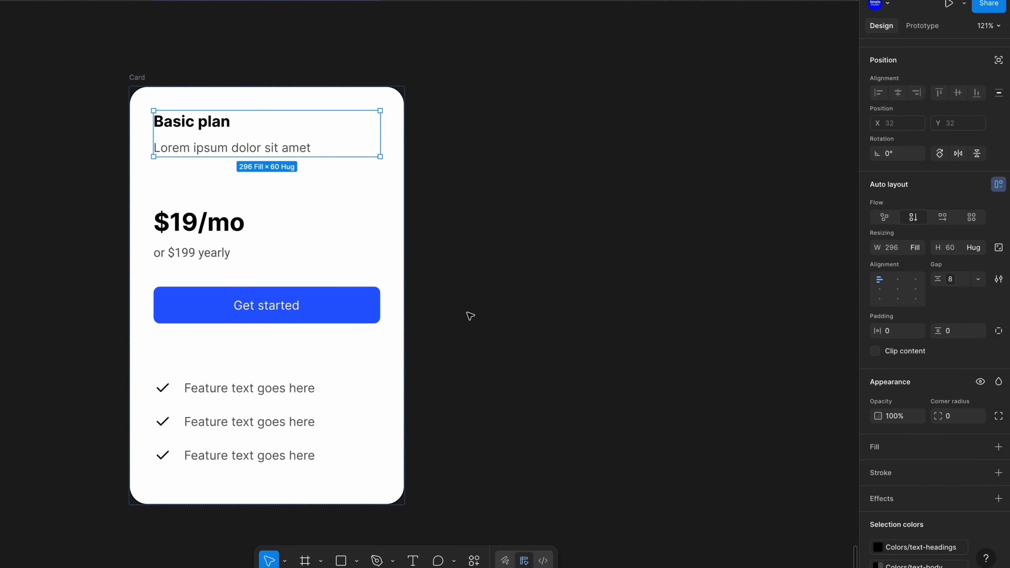
click(470, 315)
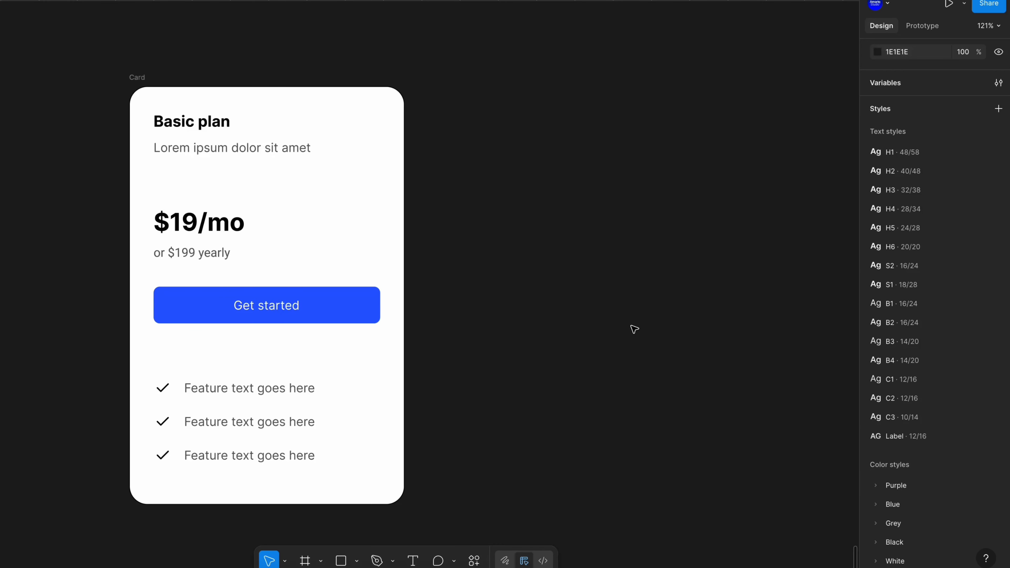
Add a second mode named Dark to the Tokens collection's colors and rename the first mode to Light
click(998, 82)
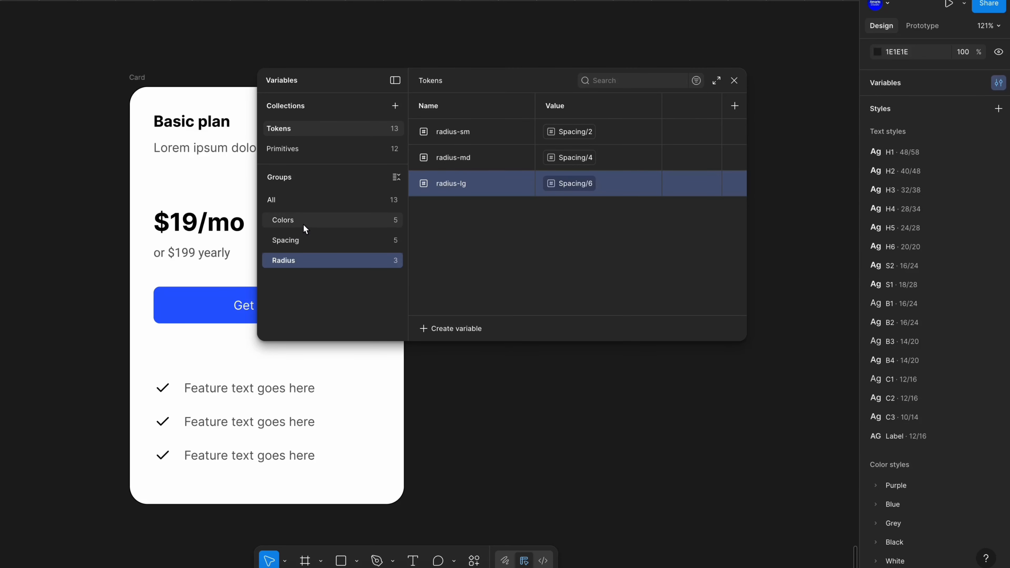
click(310, 221)
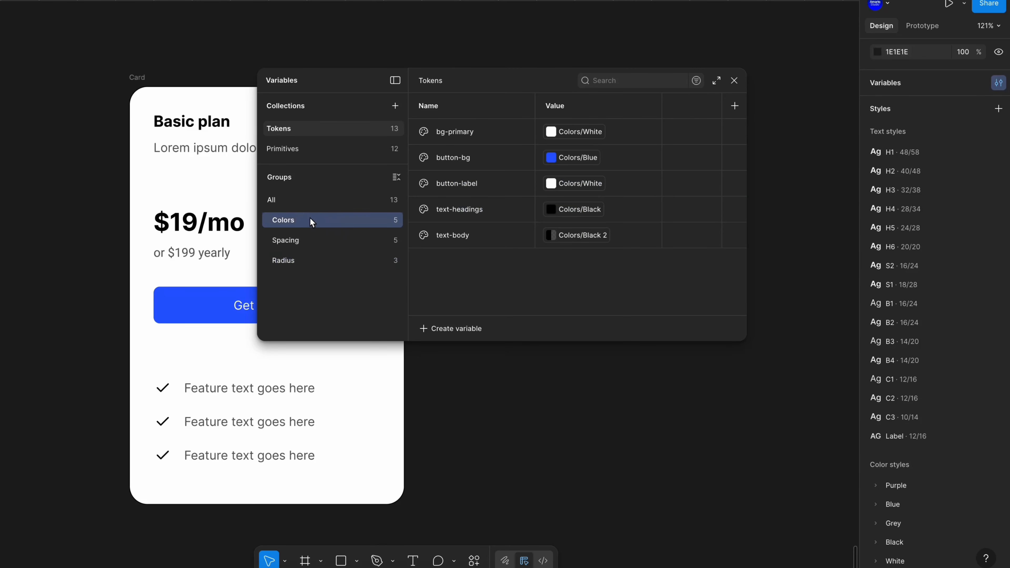
click(735, 105)
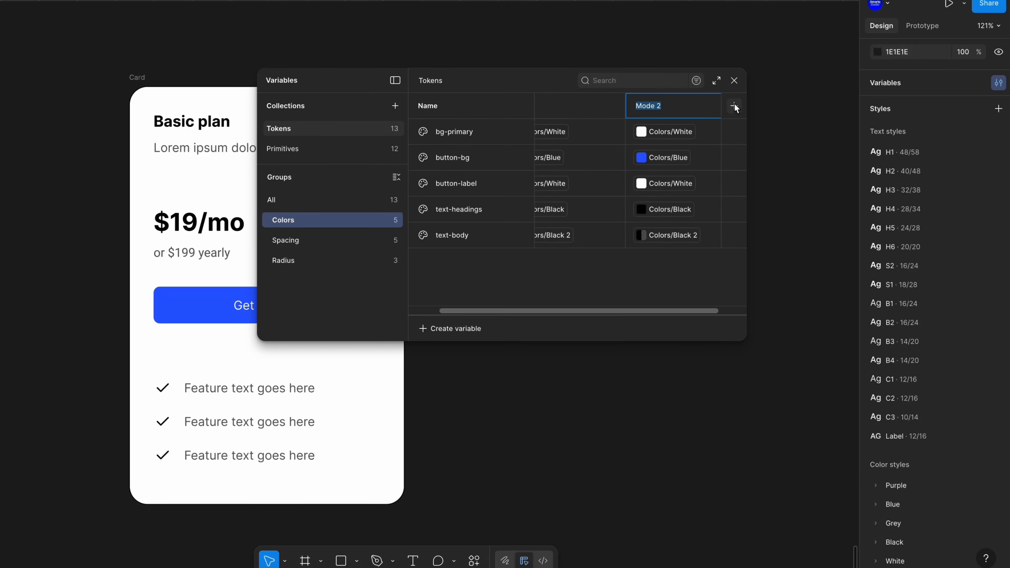
text(Dark)
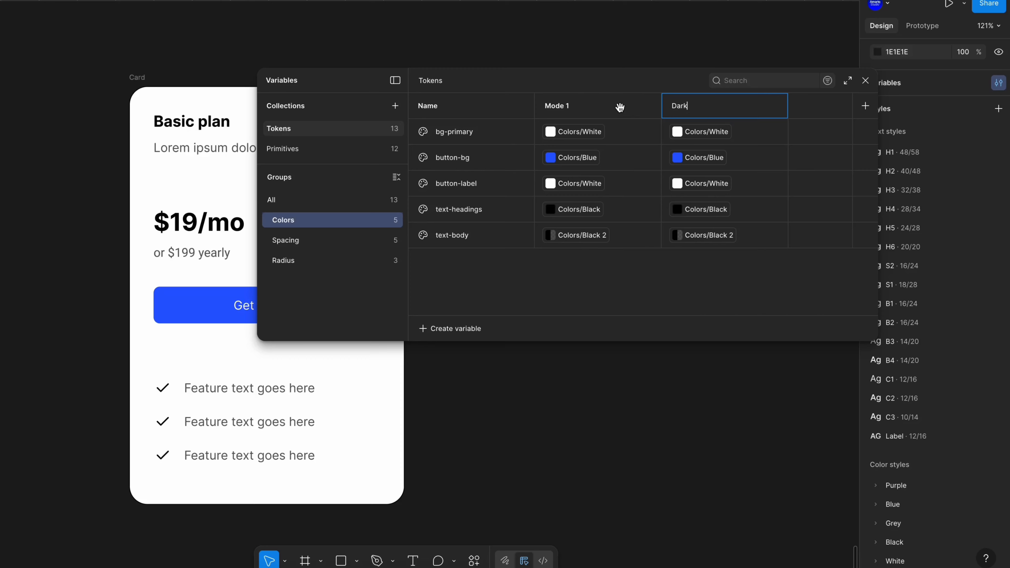
double_click(584, 107)
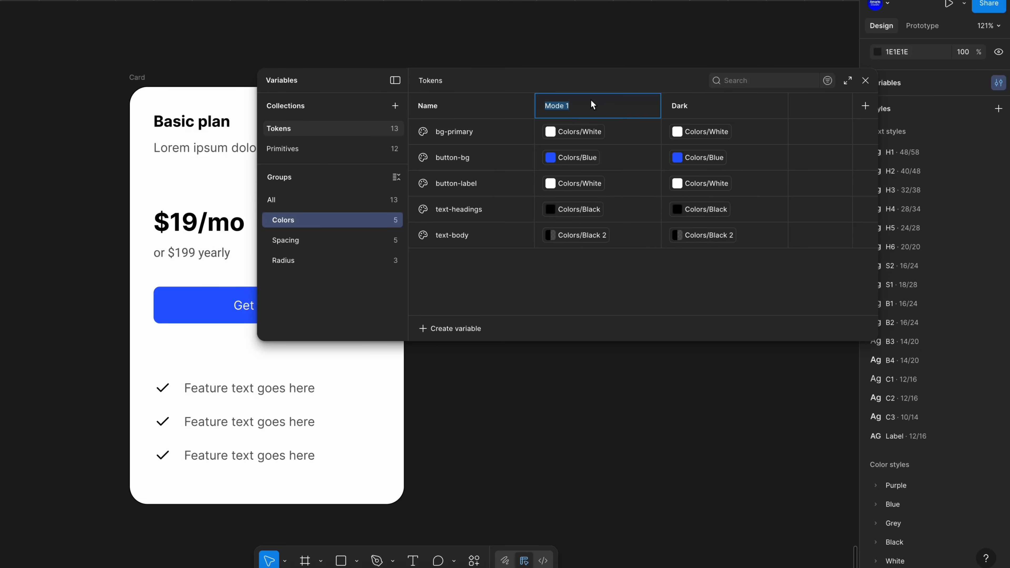
text(Lis)
text(ht)
key(Return)
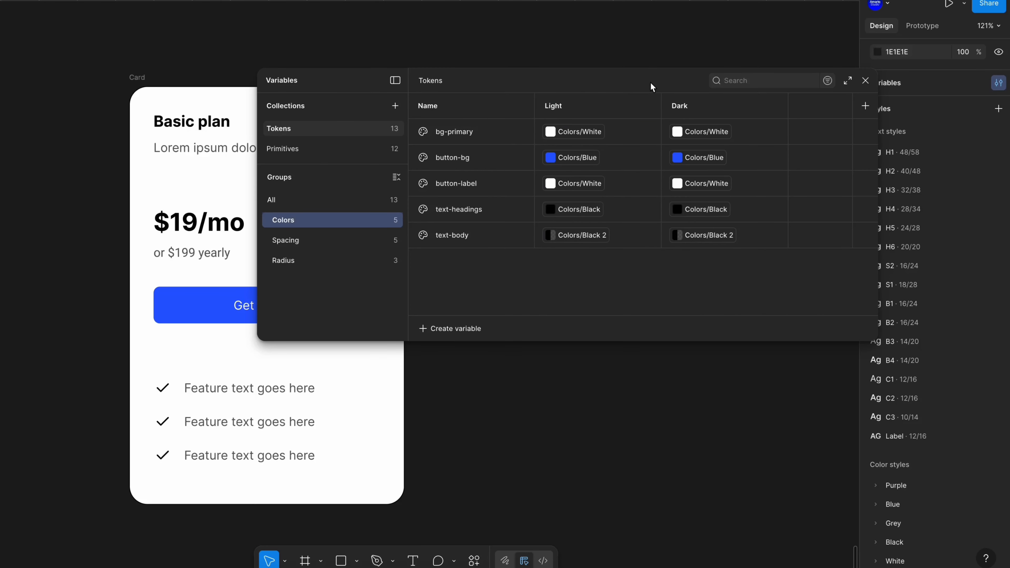
Set Dark mode values: bg-primary to Colors/Black, button-bg to Colors/Purple, text-headings and text-body to white
click(705, 133)
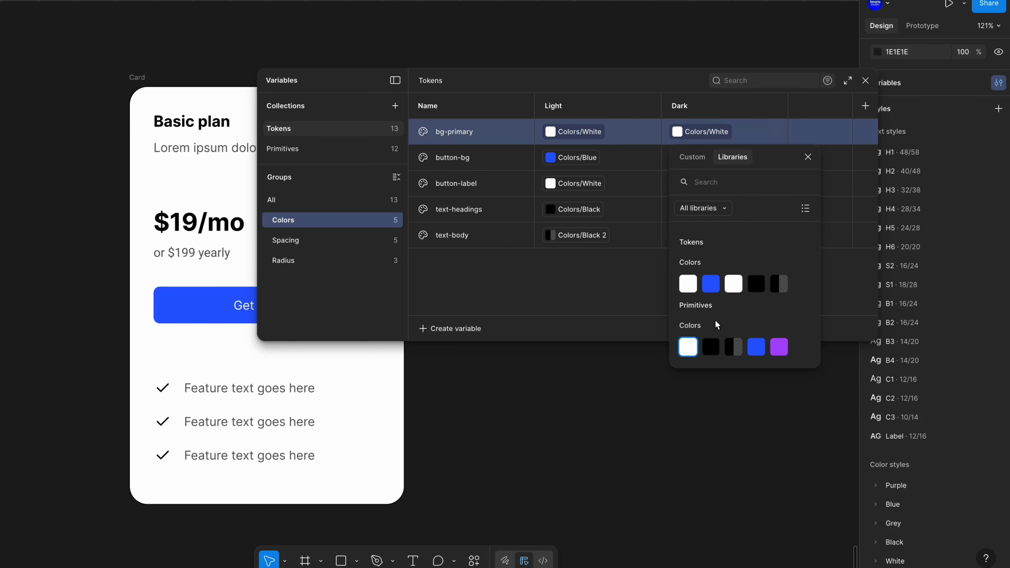
click(711, 347)
click(700, 158)
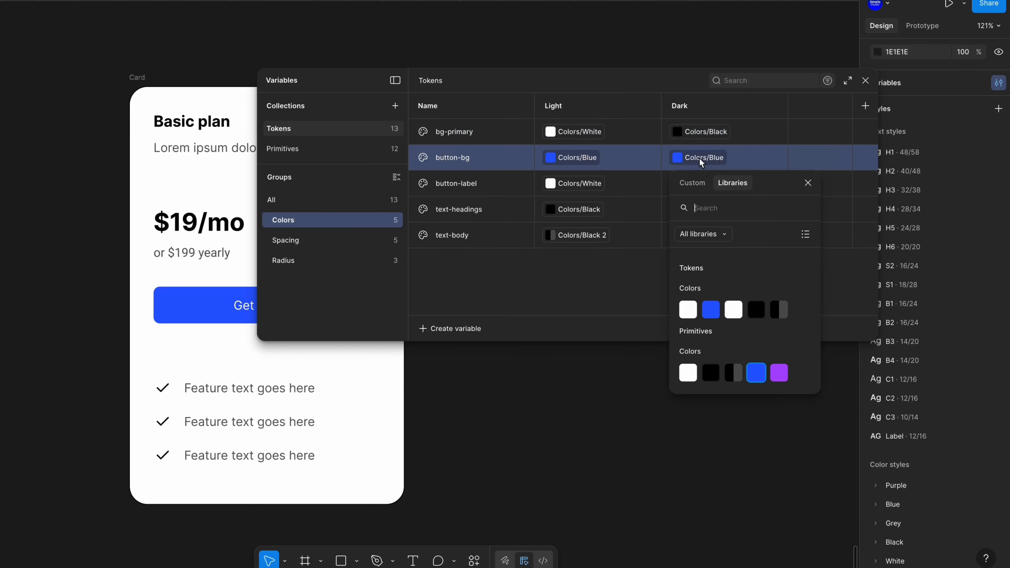
click(779, 374)
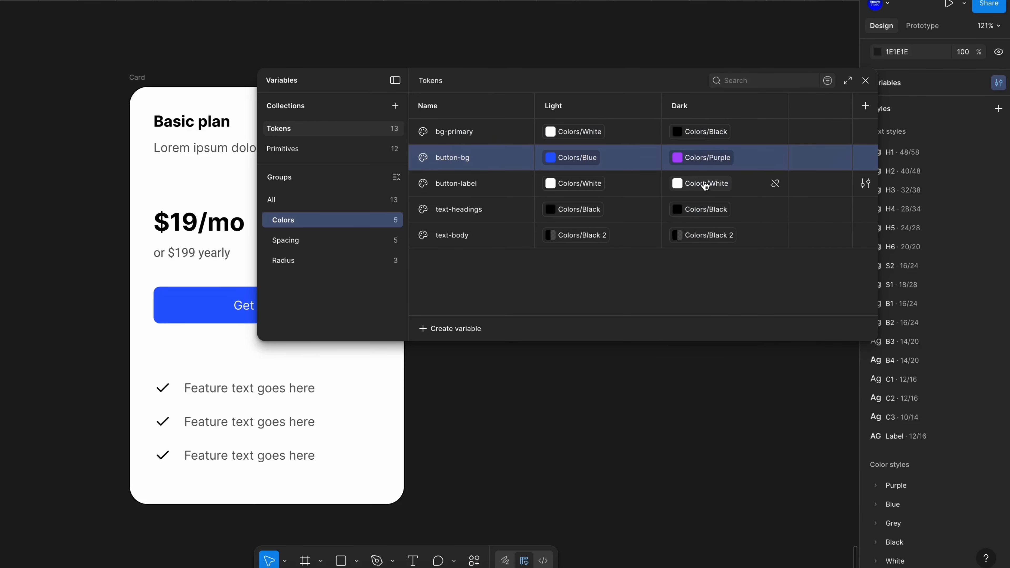
click(699, 214)
click(733, 359)
click(707, 239)
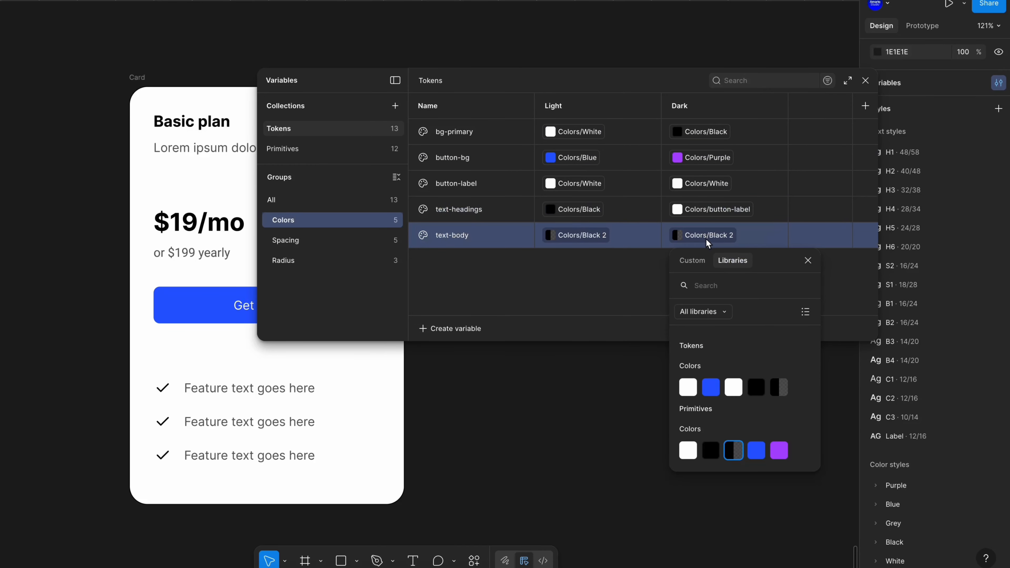
click(733, 388)
Switch the Card frame's Tokens variable mode to Dark
click(866, 80)
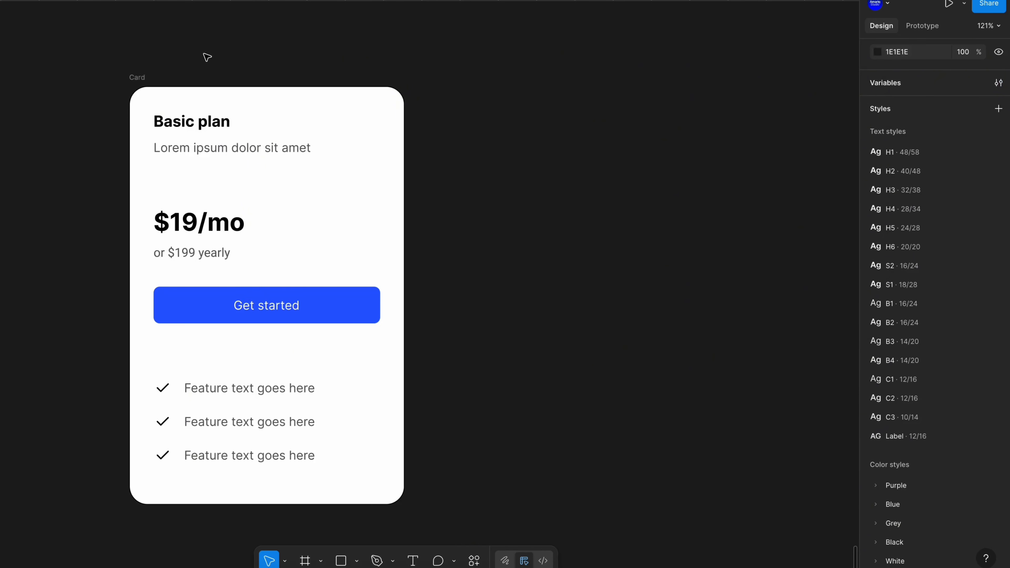
click(137, 78)
scroll(915, 398, down, 1)
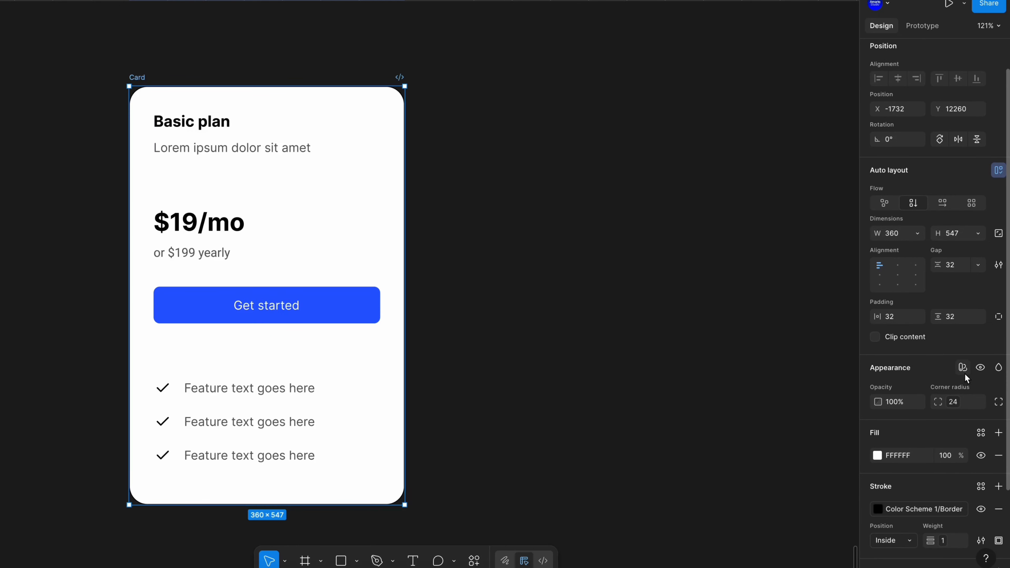
click(964, 367)
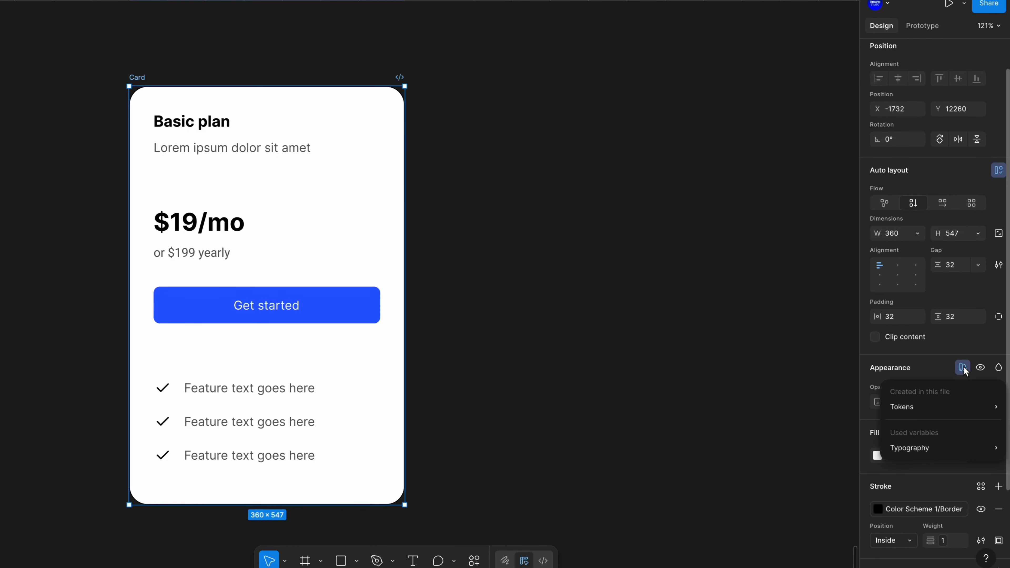
click(946, 407)
click(947, 386)
click(949, 399)
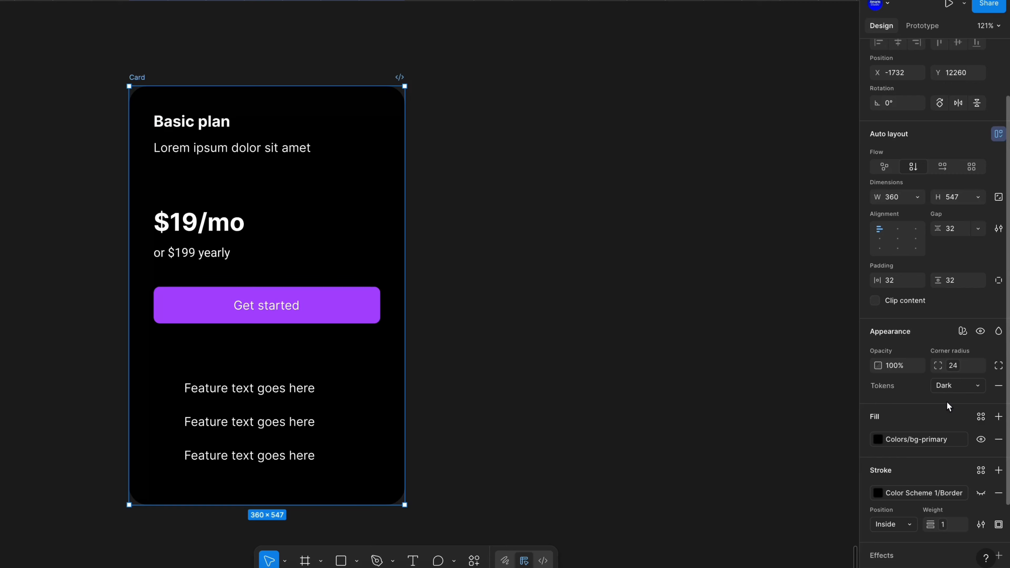
Set the Card frame's Tokens variable mode to Light
click(952, 388)
click(943, 371)
click(508, 257)
Inspect the Basic plan heading's typography settings on the card
scroll(508, 256, down, 4)
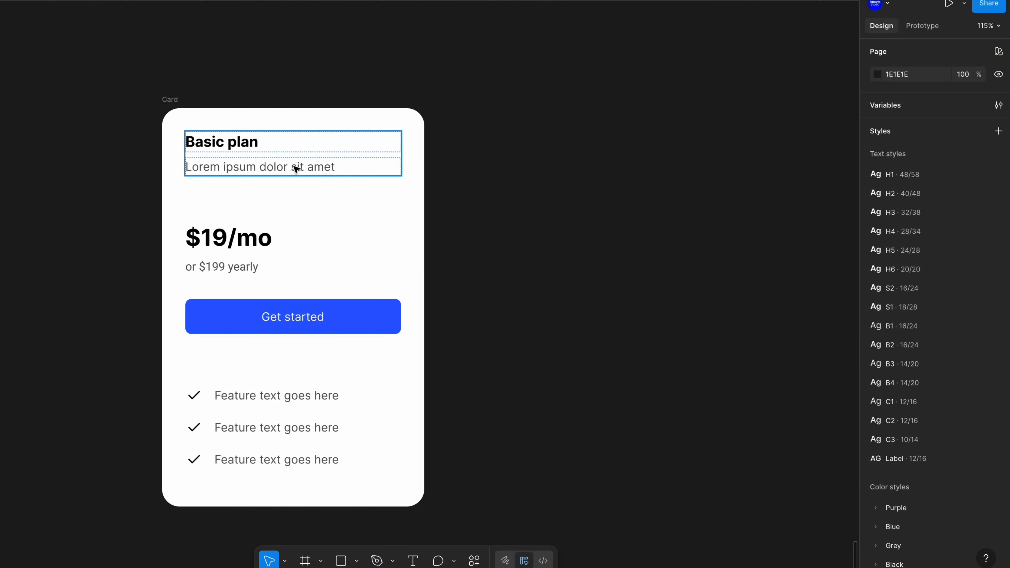
scroll(221, 150, up, 3)
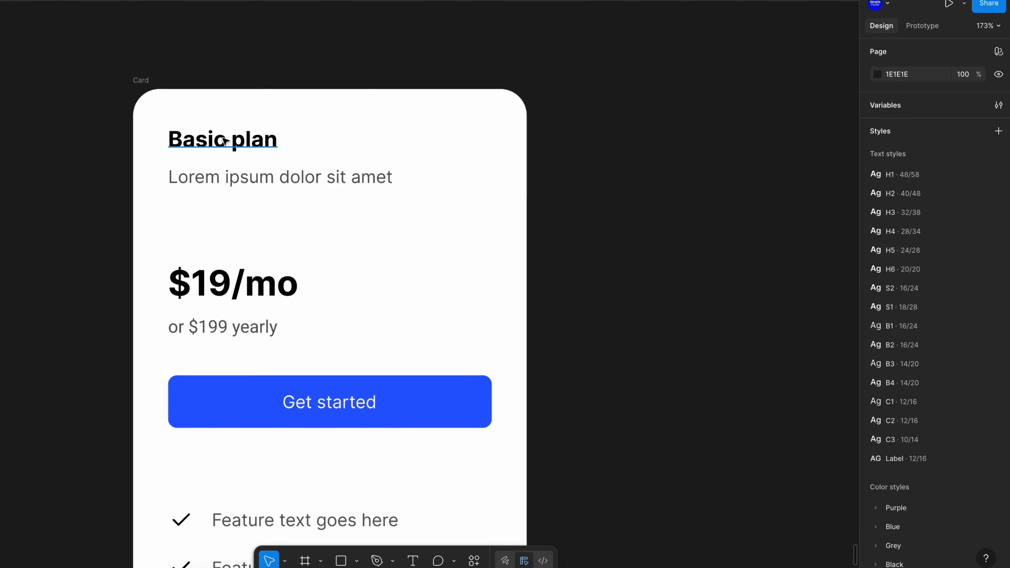
click(329, 137)
click(585, 148)
click(254, 150)
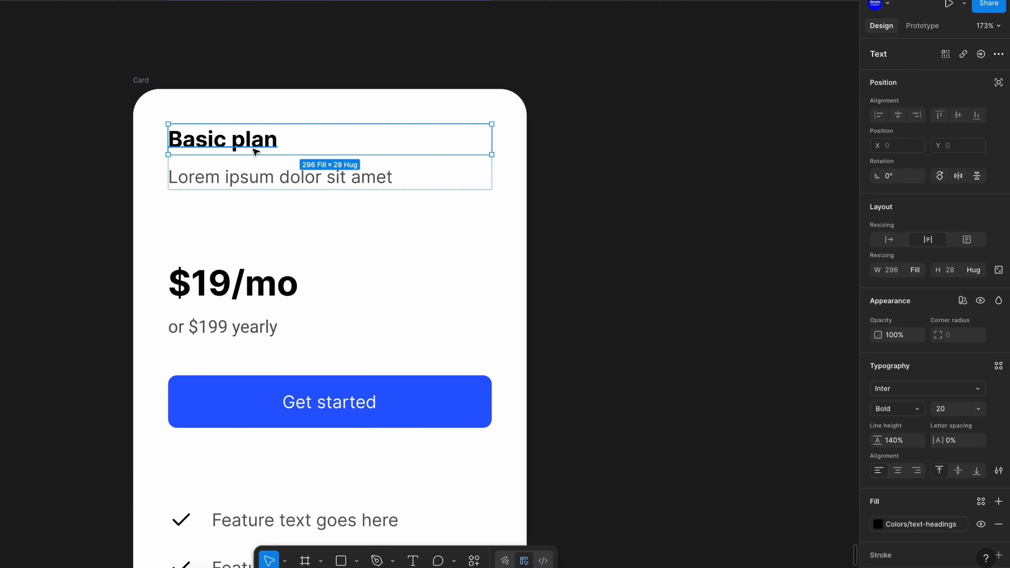
click(605, 151)
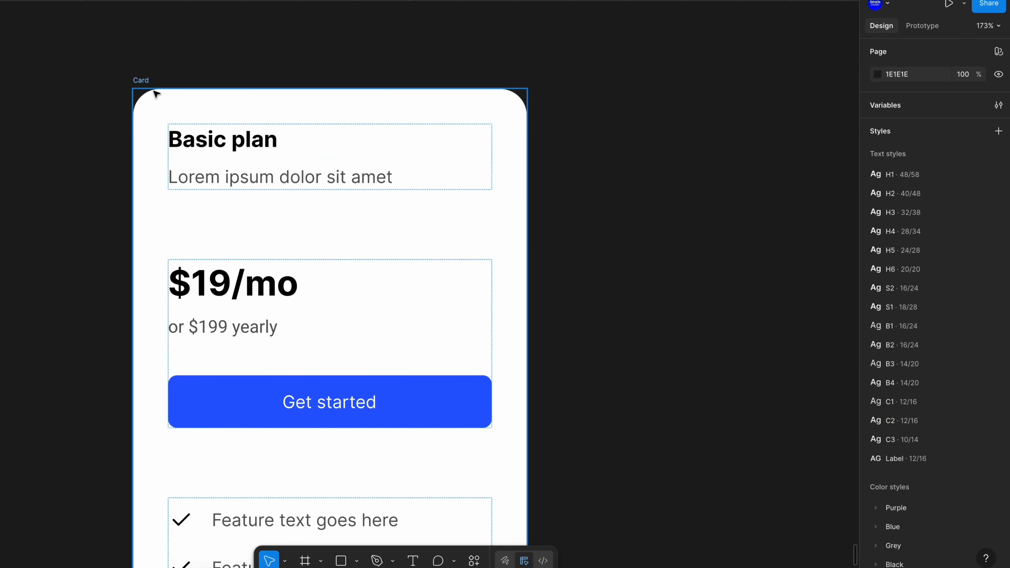
Create a new variable collection named Typography
click(998, 105)
click(395, 106)
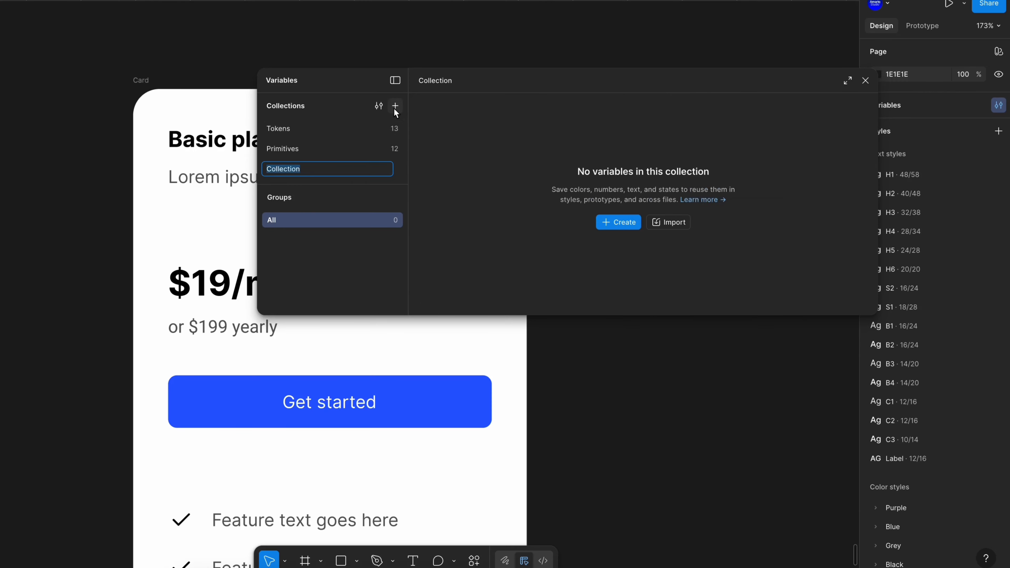
text(Typography)
key(Return)
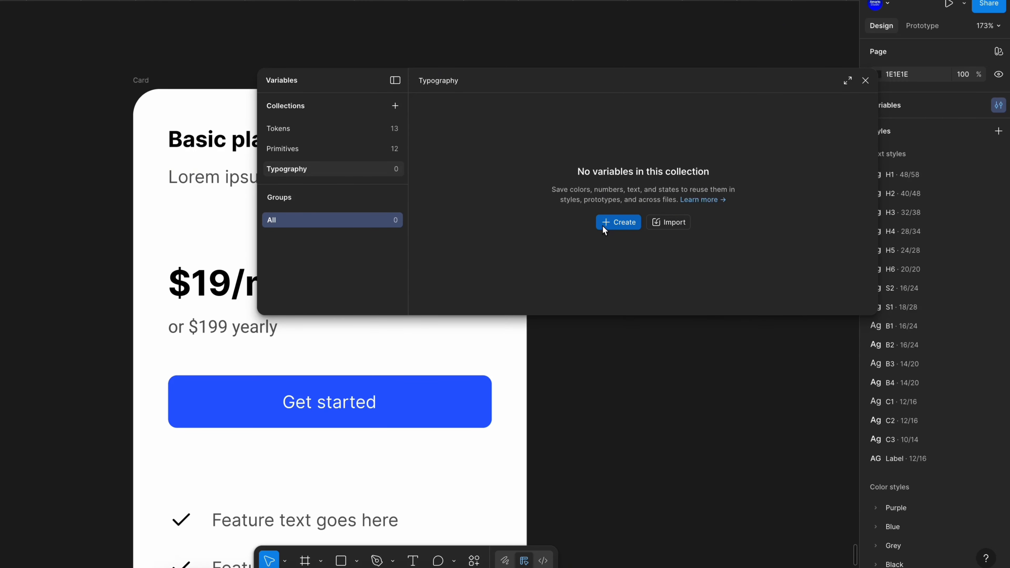
Create a string variable named H1 with the value Inter in the Typography collection
click(624, 226)
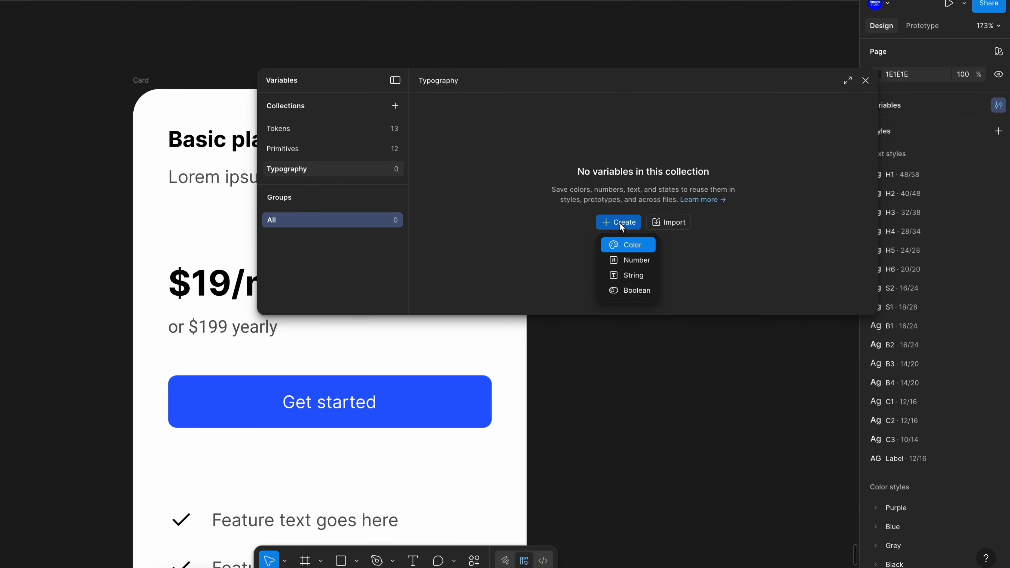
click(632, 275)
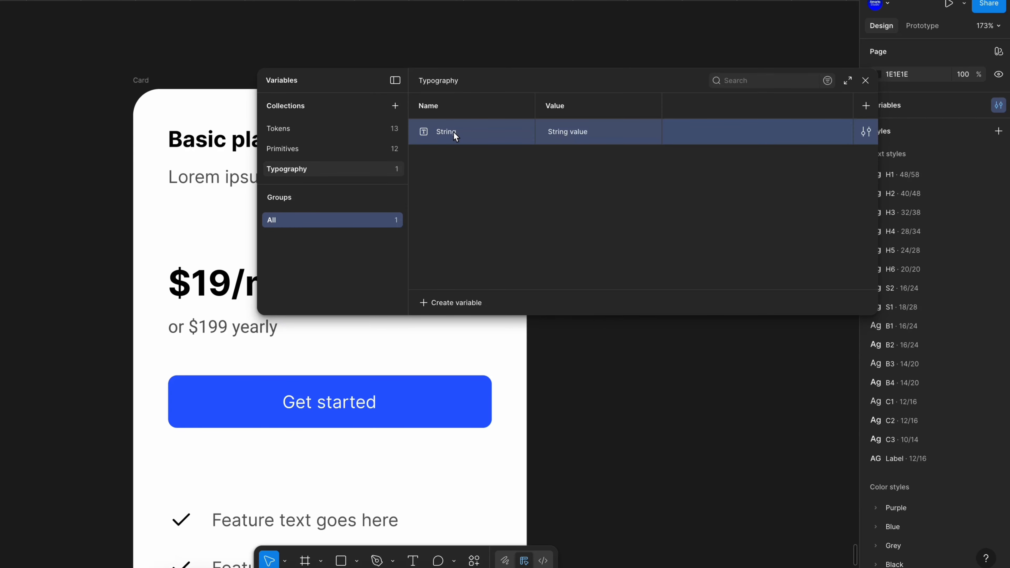
double_click(454, 131)
text(H1)
click(452, 151)
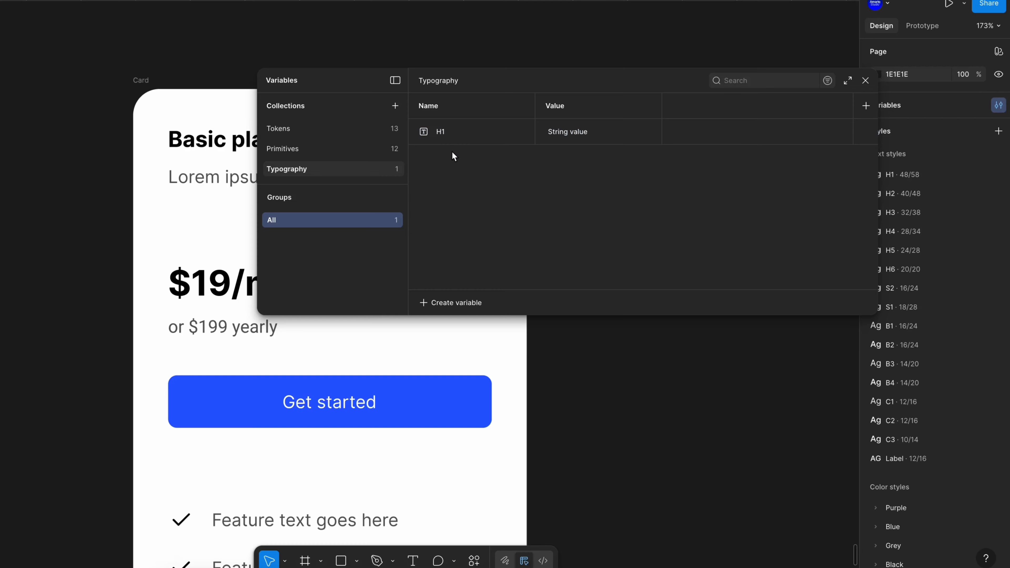
double_click(567, 134)
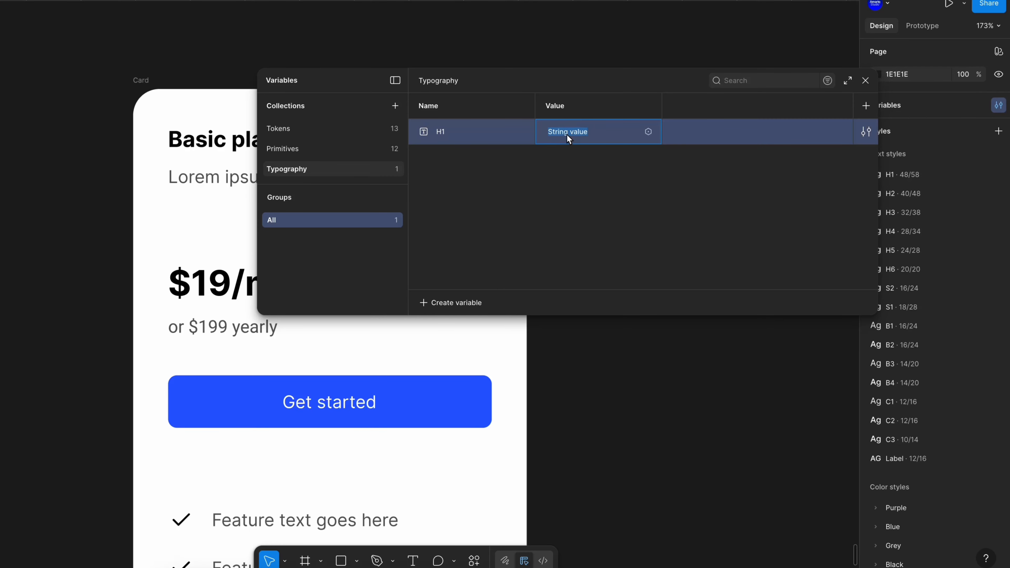
text(Inter)
key(Return)
Duplicate the variable as H2 and set its value to Roboto
key(ctrl+d)
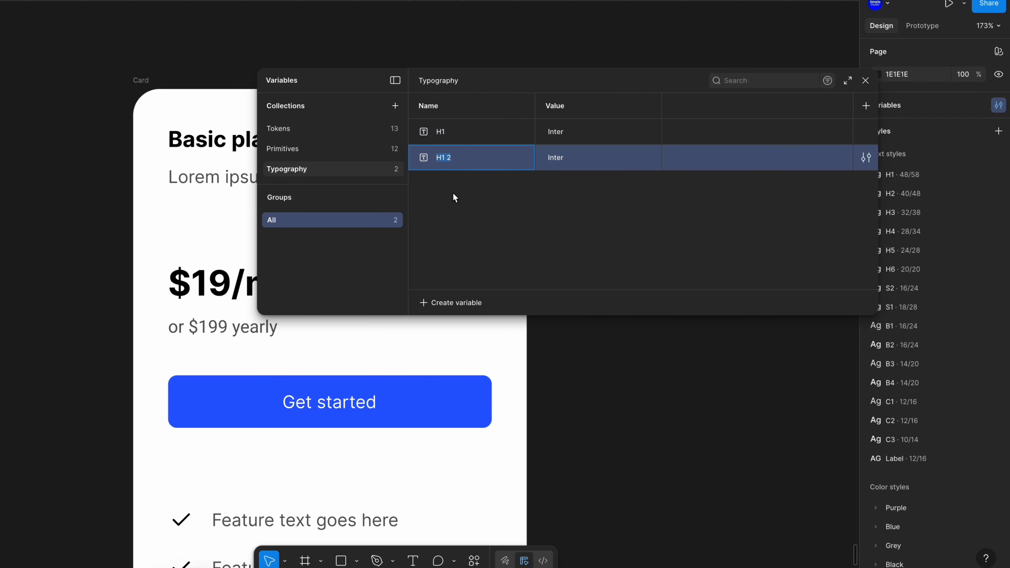
text(H)
double_click(559, 158)
text(Roboto)
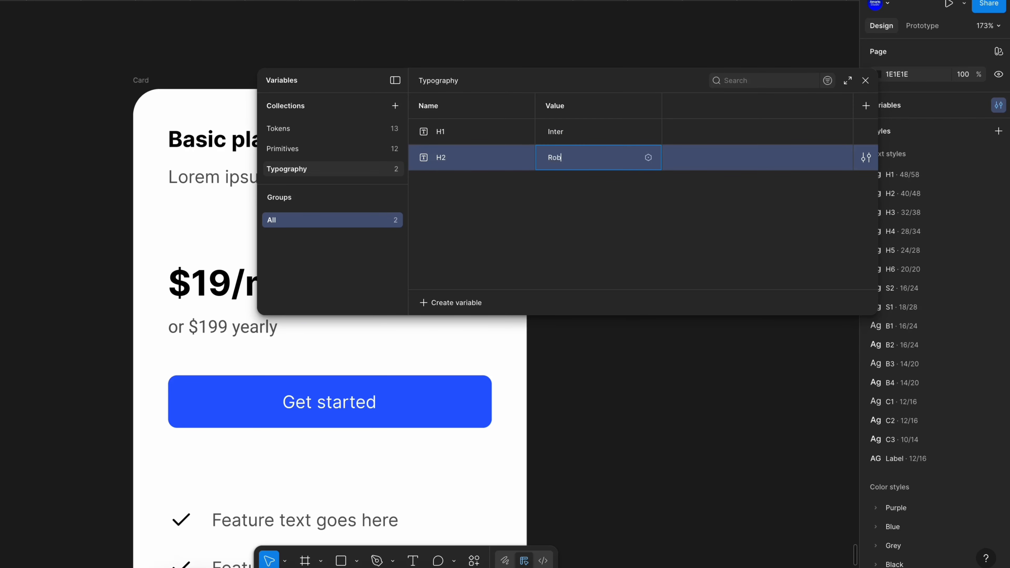
key(Return)
Duplicate the variable as H3 and set its value to Instrument Serif
key(ctrl+d)
text(H3)
key(Tab)
text(In)
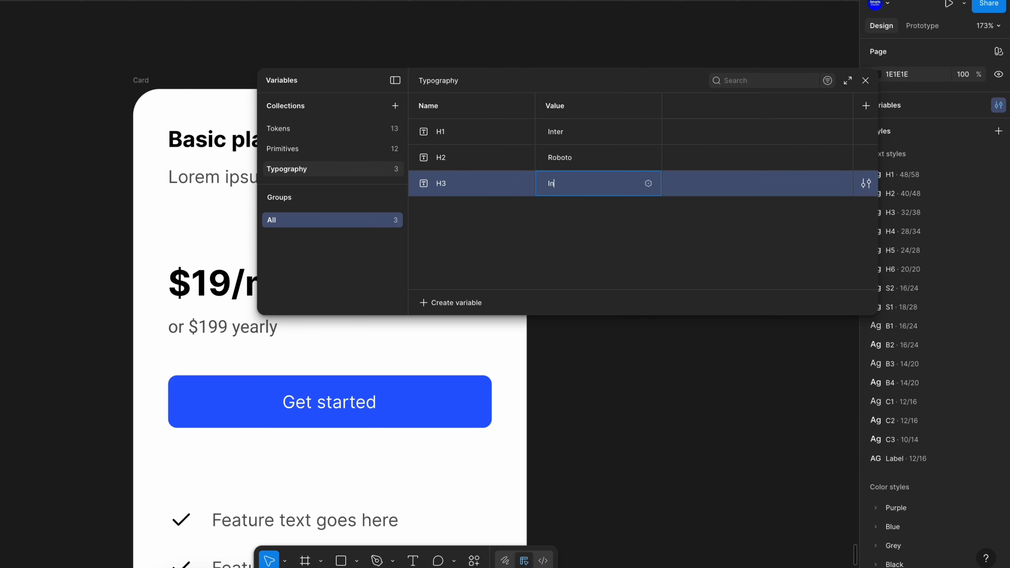
text(strument Serif)
click(540, 219)
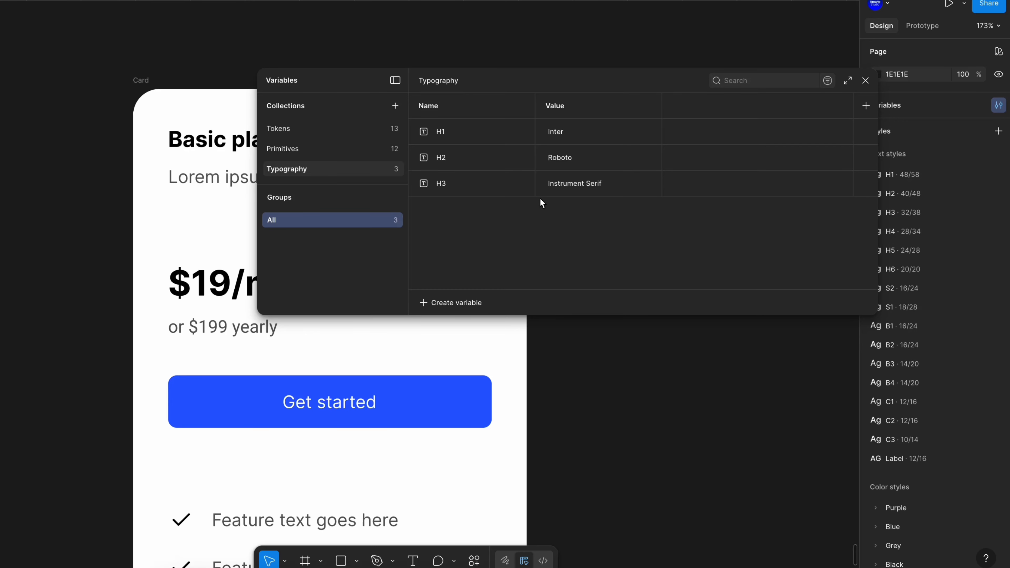
Group the H1, H2 and H3 variables into a new group named Family
click(497, 184)
shift+click(499, 131)
right_click(500, 128)
click(545, 180)
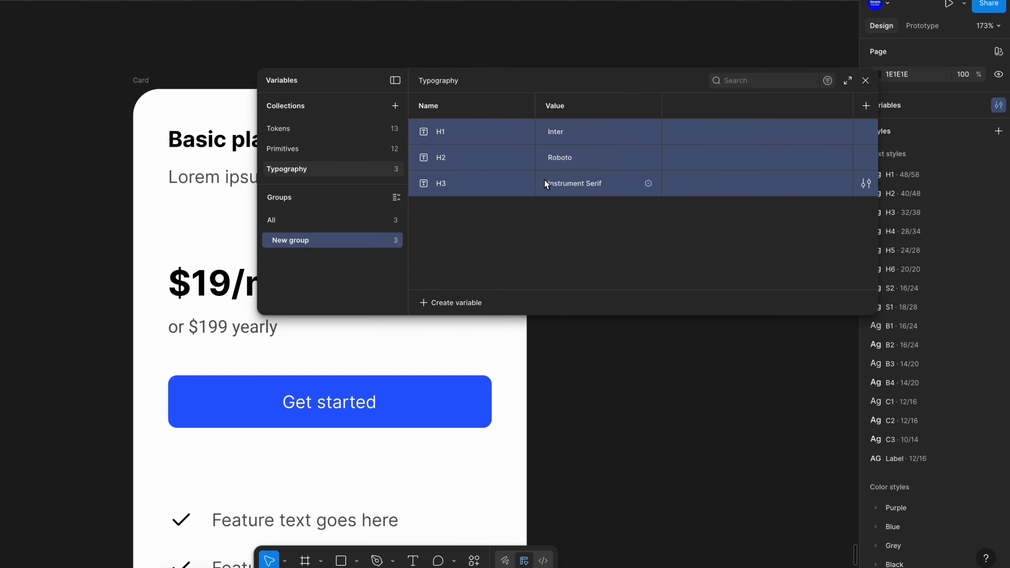
double_click(315, 241)
text(Family)
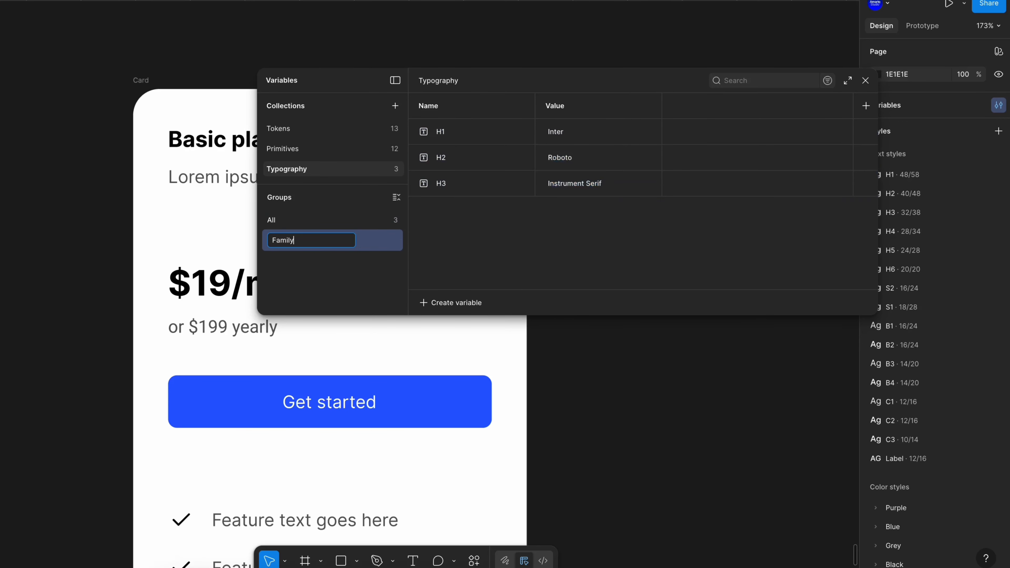
key(Return)
Create an ungrouped string variable named Regular with the value Regular
click(294, 225)
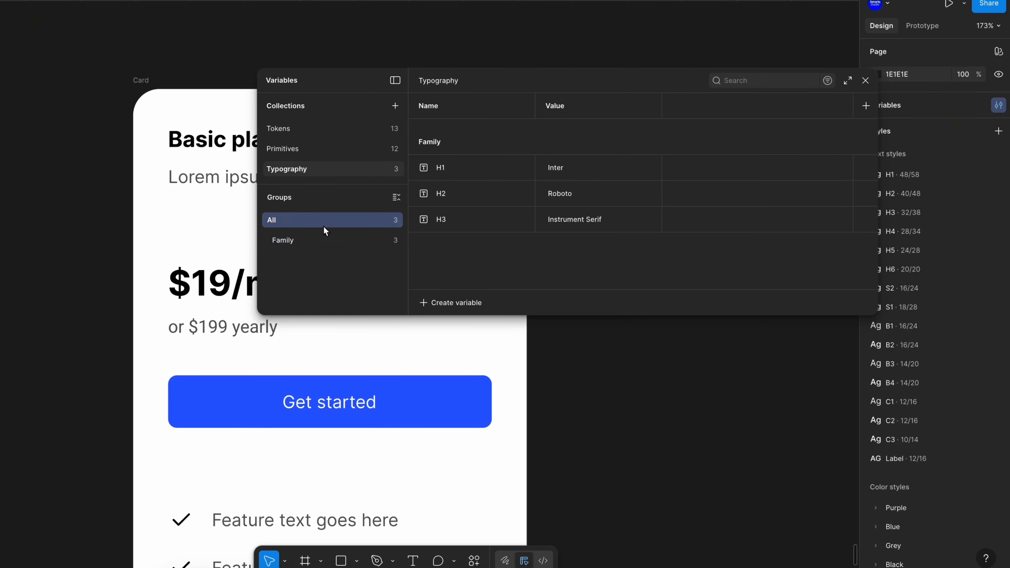
click(453, 302)
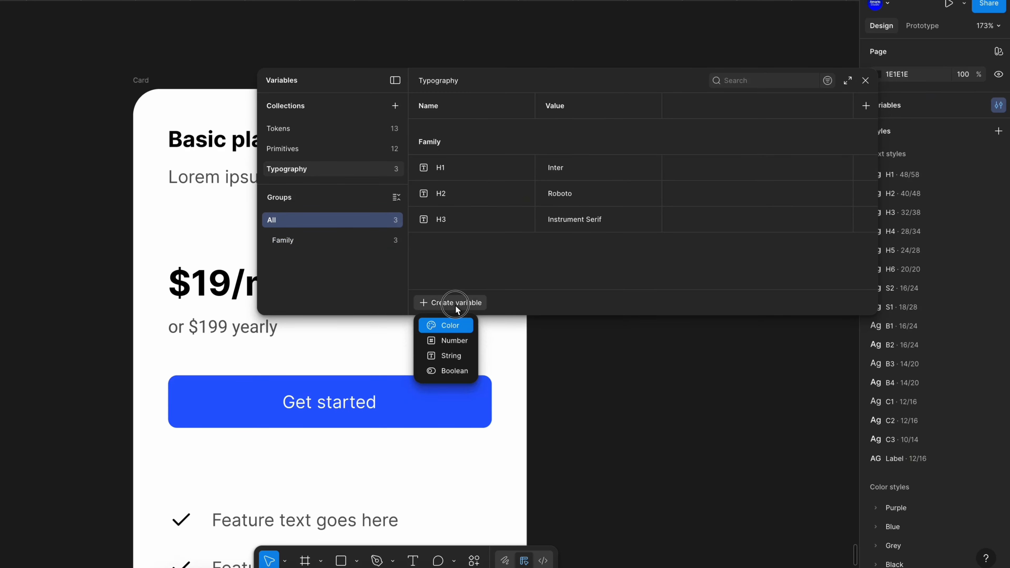
click(446, 354)
text(Regular)
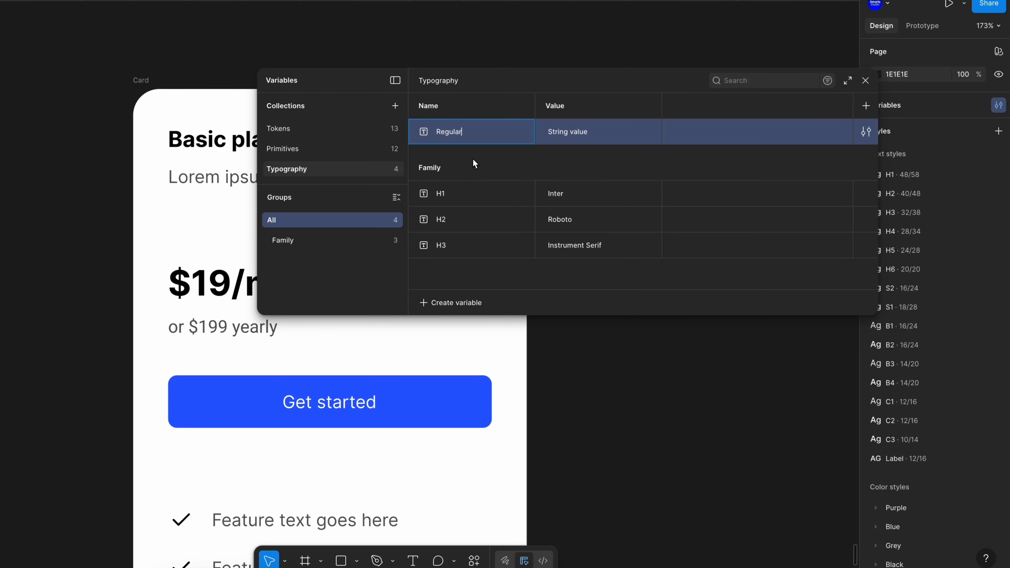
key(Tab)
text(Regular)
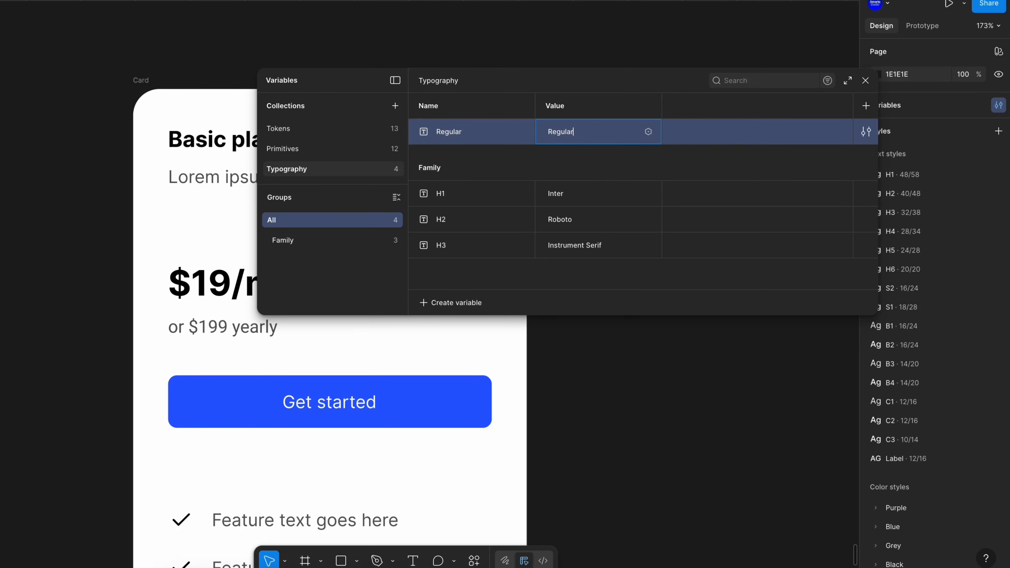
key(Return)
Duplicate the variable as Medium and set its value to Medium
key(shift+Return)
text(Medium)
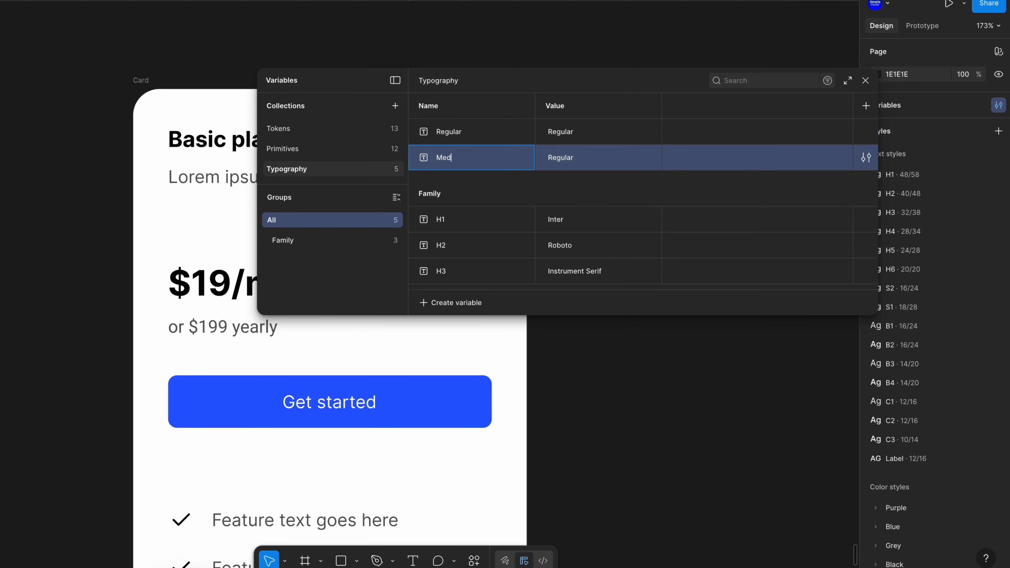
click(569, 159)
text(Medium)
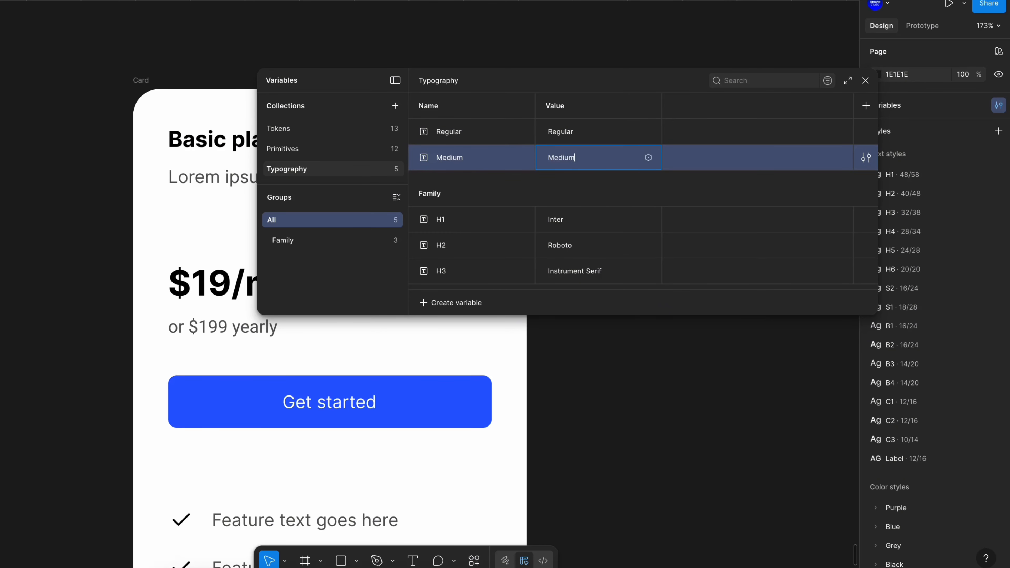
key(Return)
Duplicate the variable as Bold and set its value to Bold
key(shift+Return)
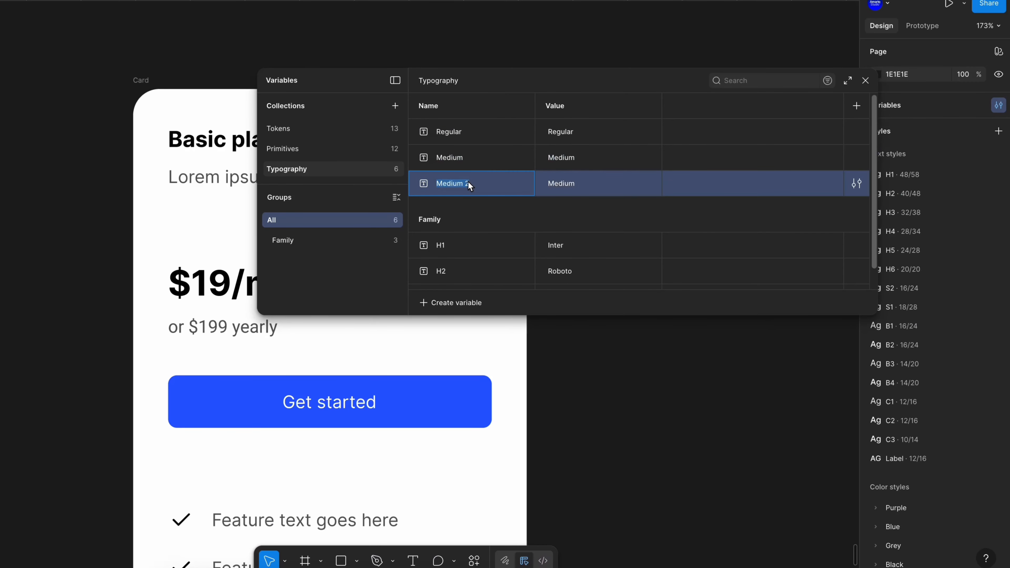
text(Bold)
click(579, 183)
text(Bo)
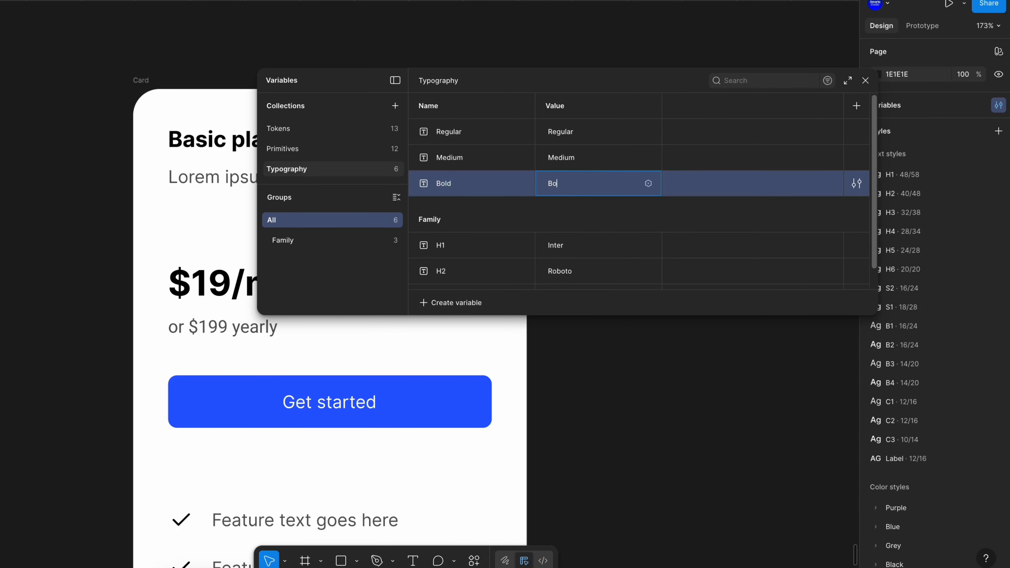
key(Return)
Group the Regular, Medium and Bold variables into a new group named Weight
click(501, 140)
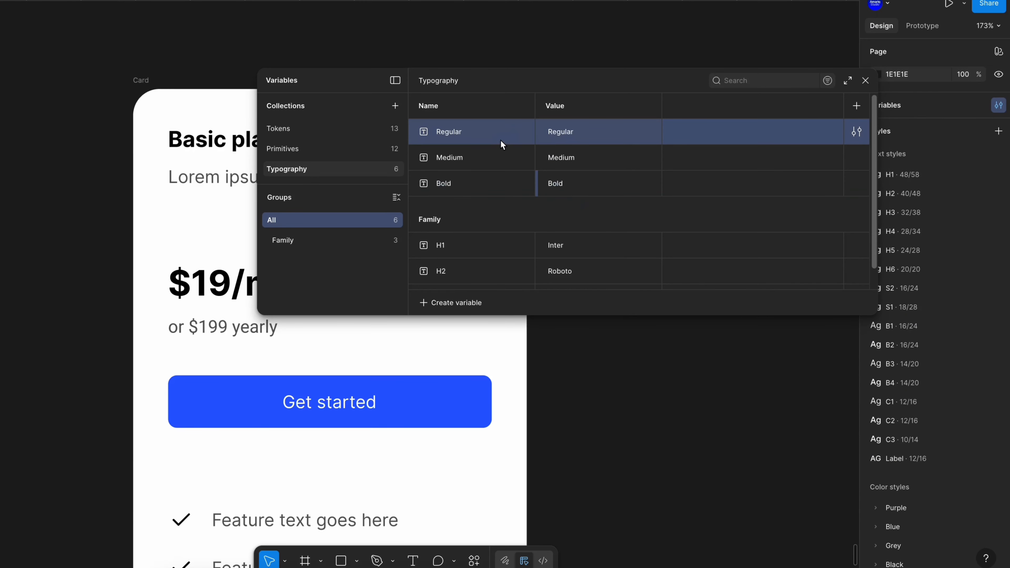
shift+click(476, 182)
right_click(476, 183)
click(517, 236)
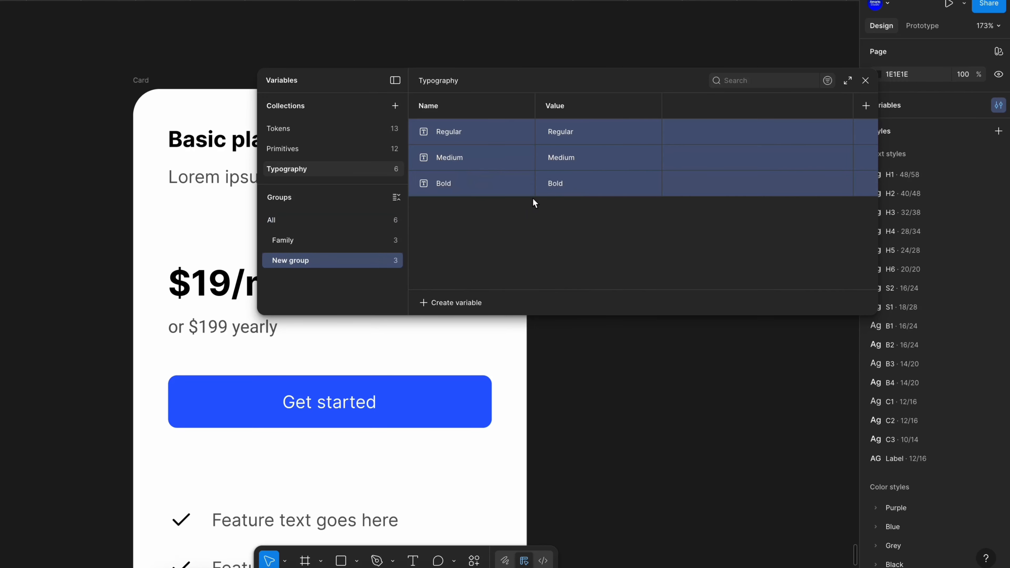
click(338, 260)
double_click(338, 260)
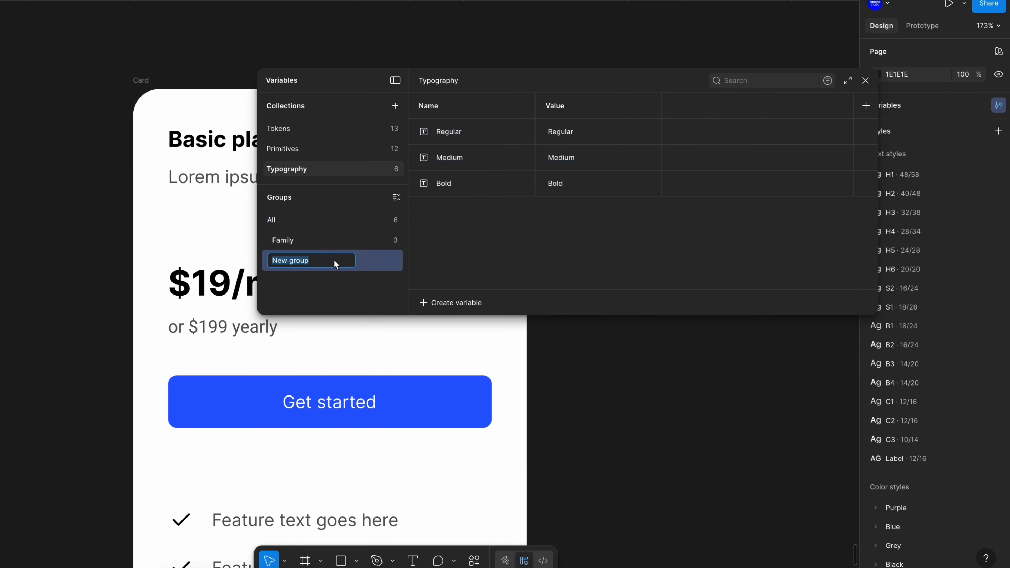
text(Weight)
key(Return)
Create ungrouped number variables small, md and lg with values 16, 20 and 32
click(365, 221)
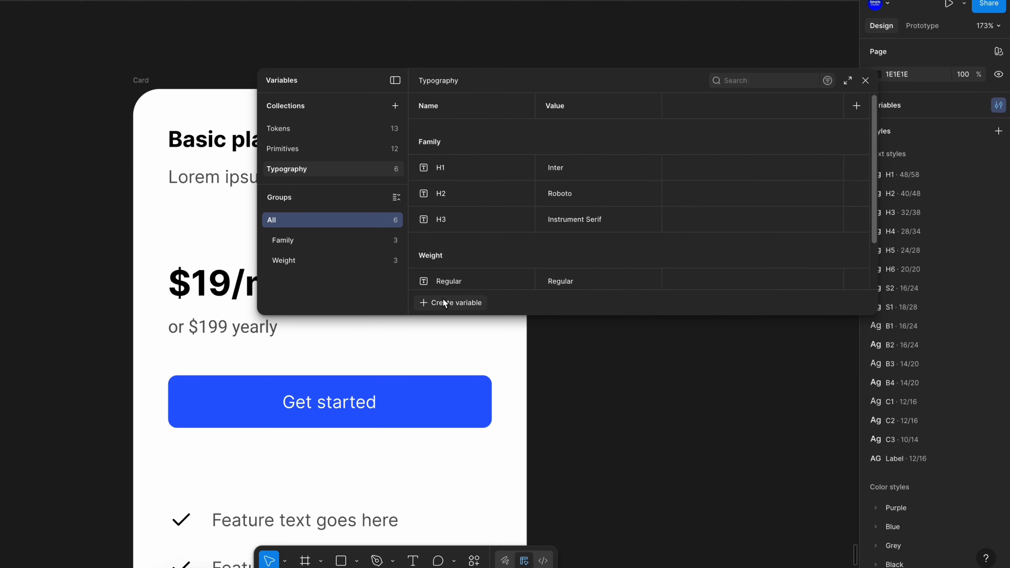
click(445, 303)
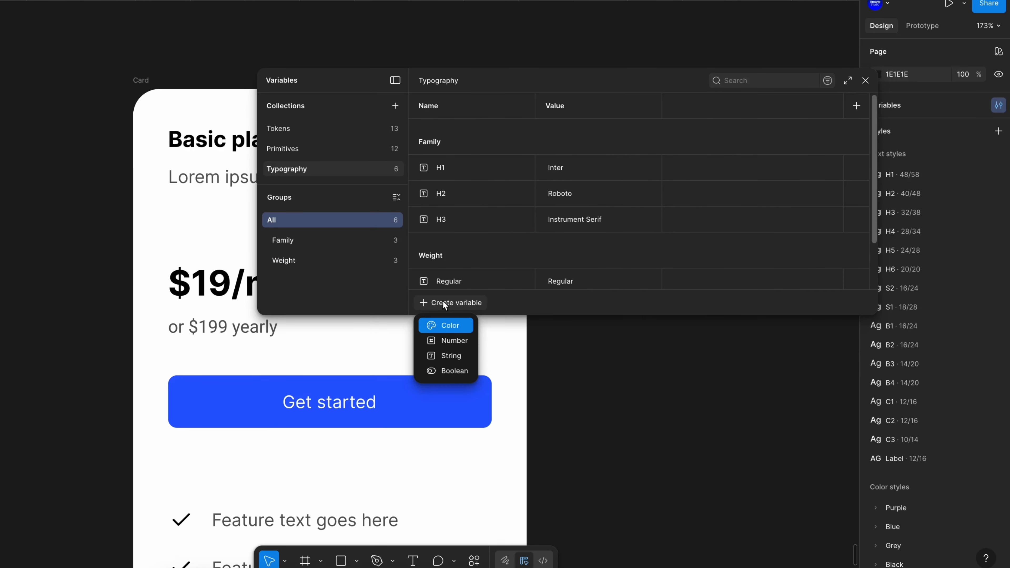
click(443, 338)
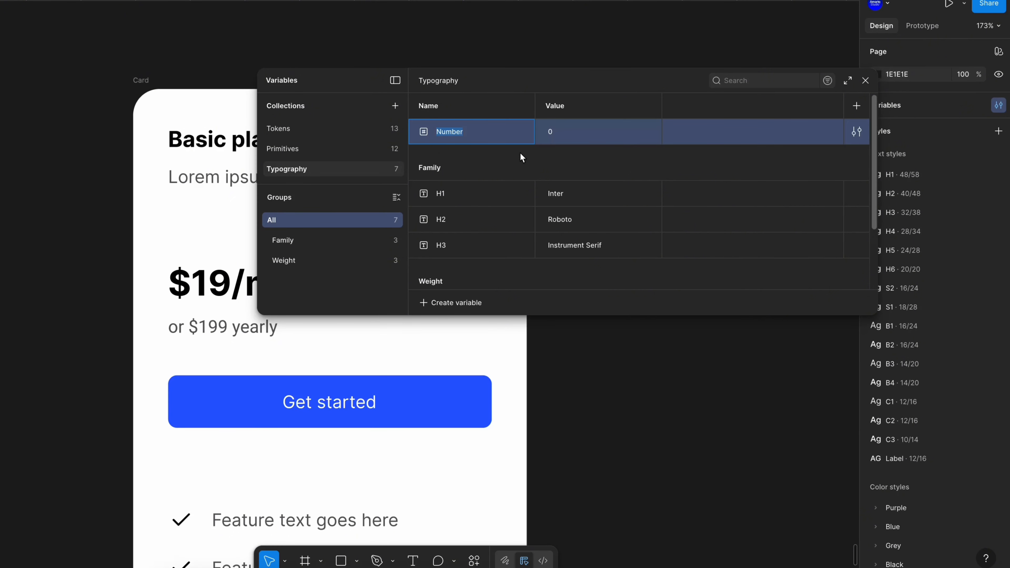
text(small)
key(Tab)
text(1)
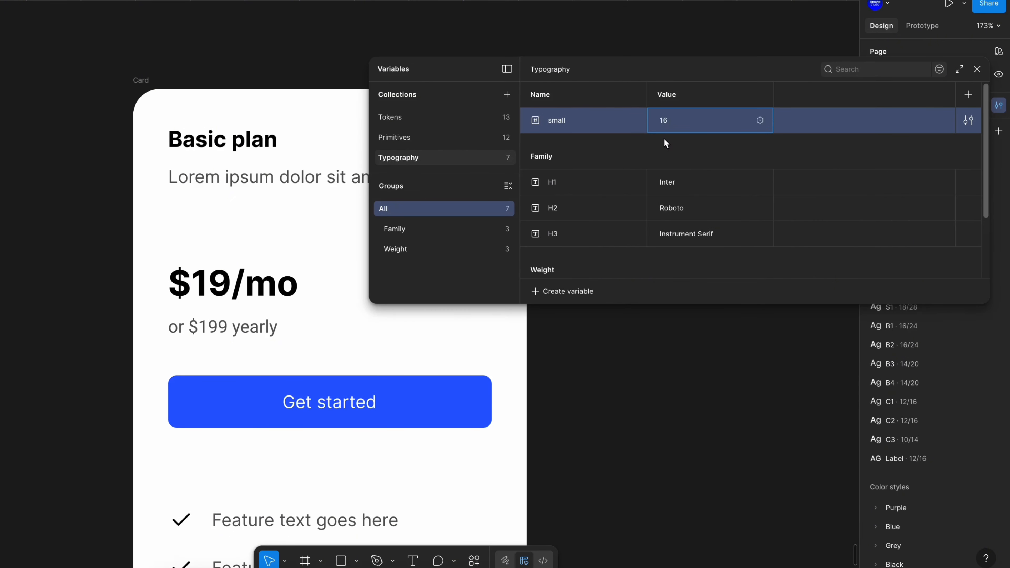
key(Return)
key(shift+Return)
key(shift+Return)
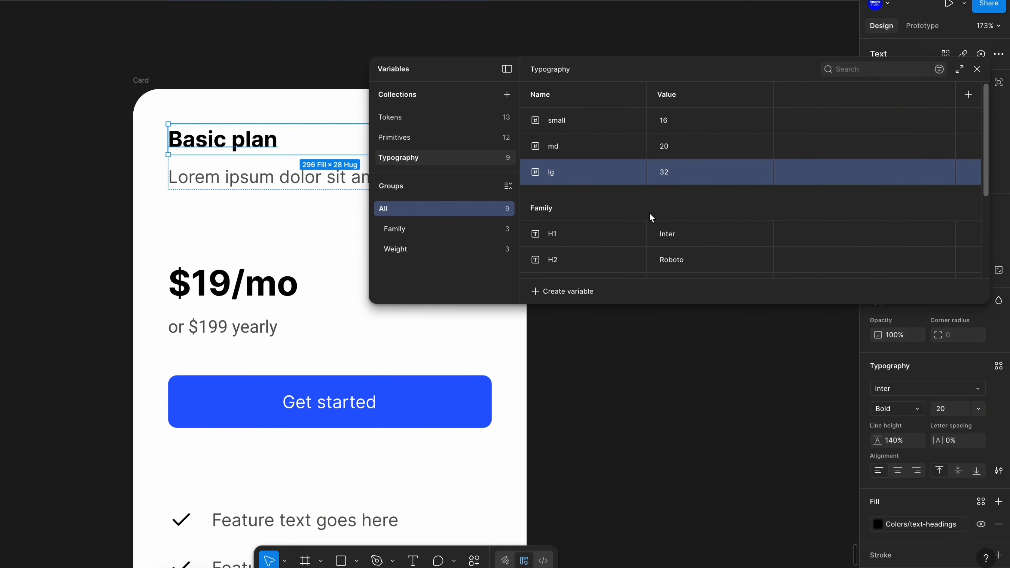
Alias small, md and lg to the Spacing/4, Spacing/5 and Spacing/6 variables
click(760, 121)
scroll(714, 318, down, 5)
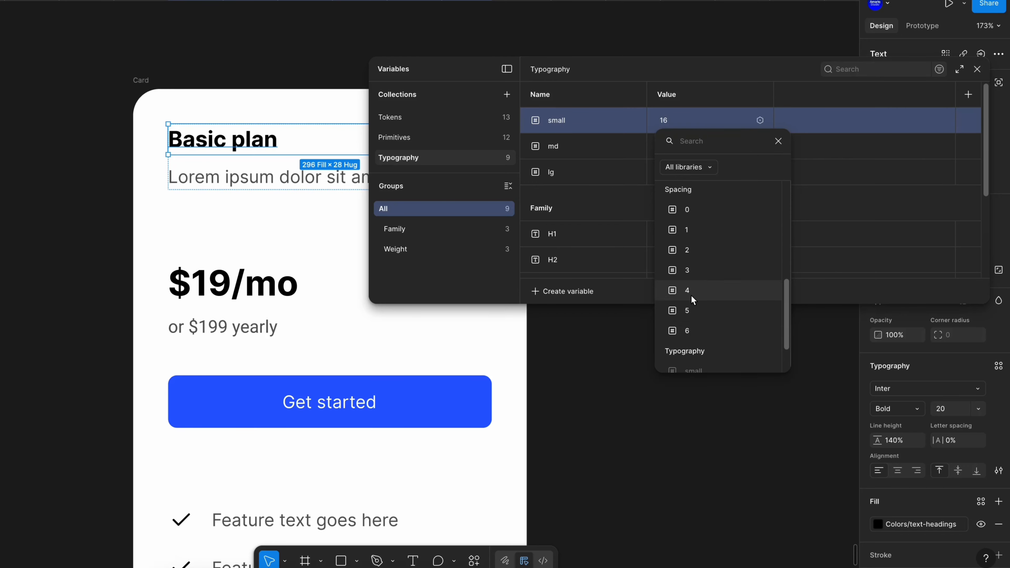
click(687, 290)
click(760, 147)
scroll(729, 322, down, 3)
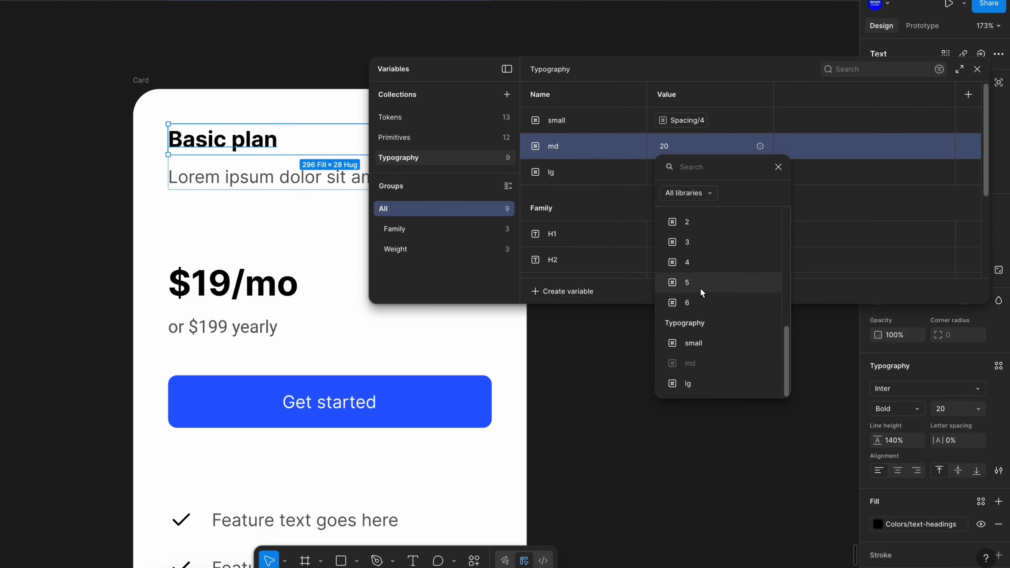
click(700, 288)
click(760, 172)
scroll(704, 337, down, 5)
click(704, 330)
Group the small, md and lg variables into a new group named Size
shift+click(590, 119)
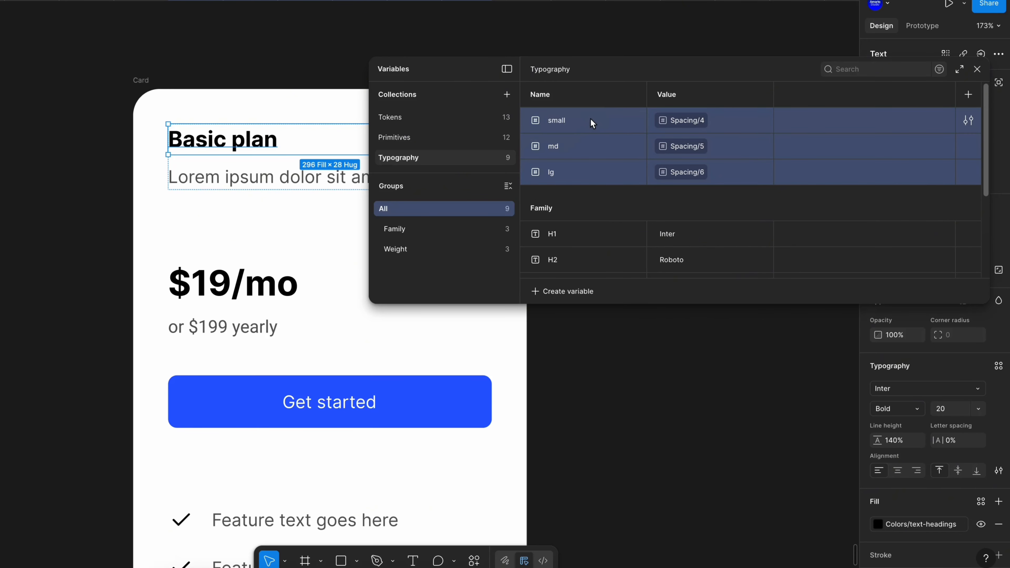
right_click(590, 119)
click(629, 172)
click(412, 275)
double_click(412, 274)
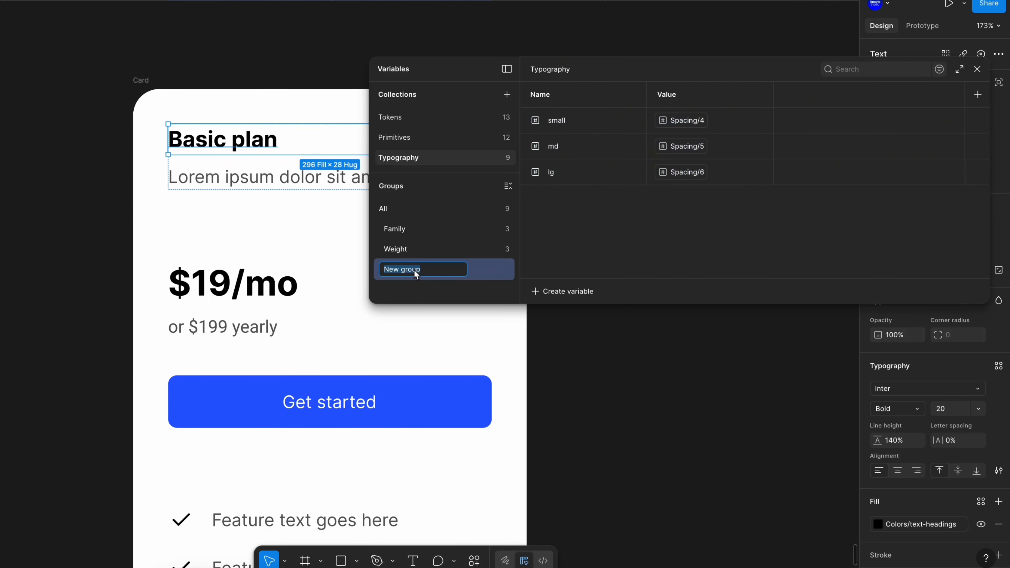
text(Size)
click(572, 176)
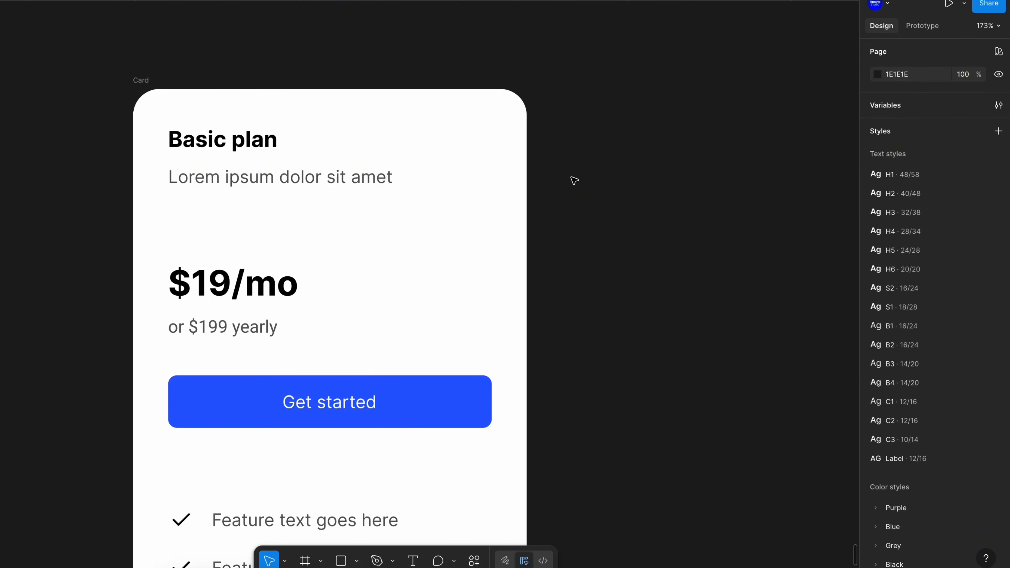
Apply the Family/H1 font variable to the Basic plan heading
super+click(264, 144)
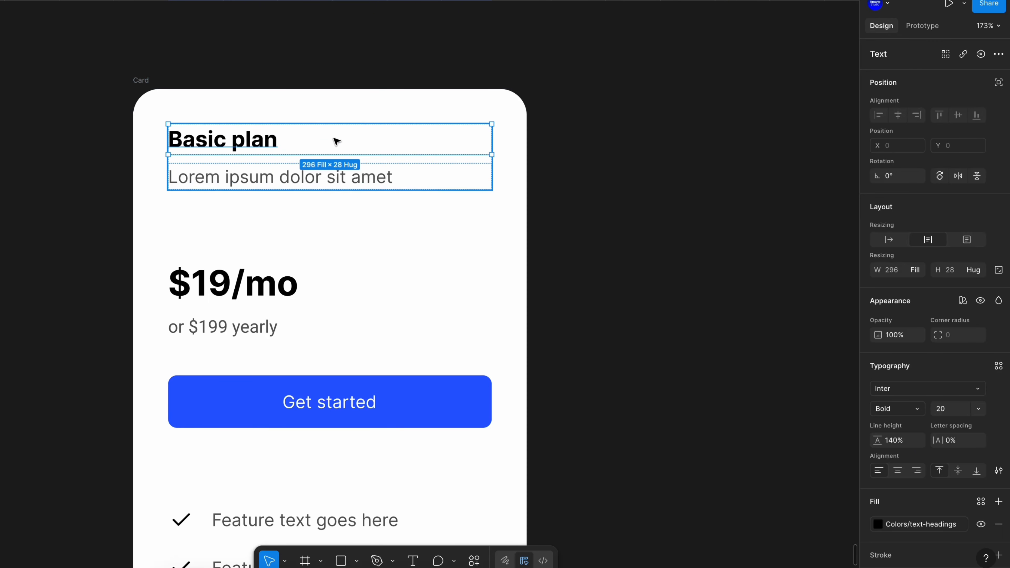
click(930, 388)
click(832, 290)
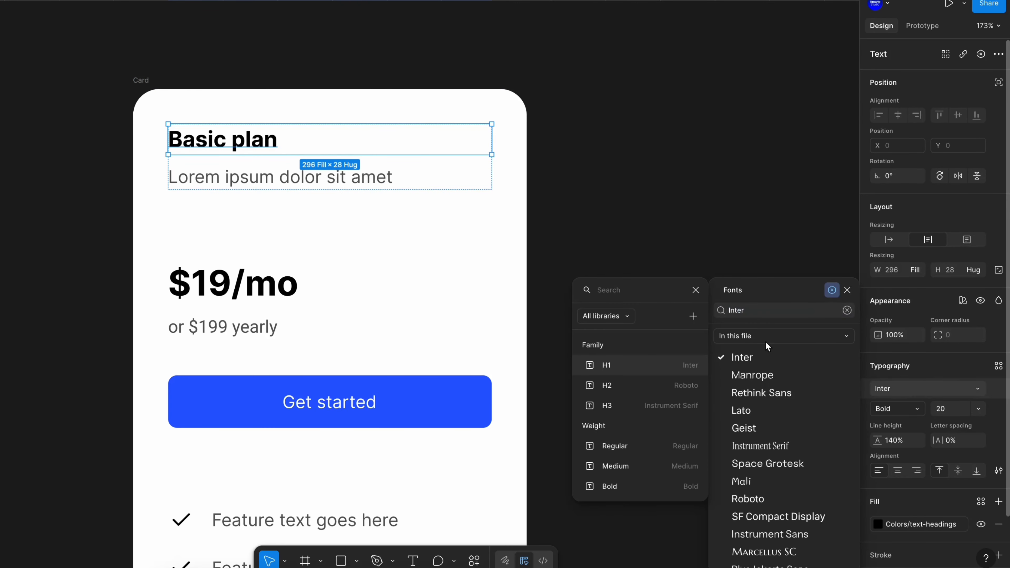
click(648, 371)
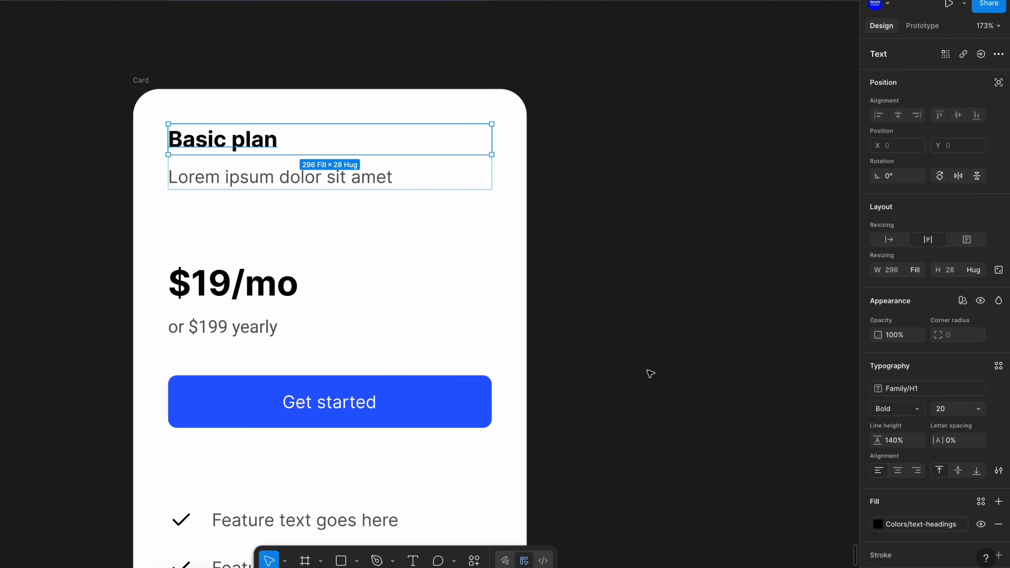
Bind the heading's font weight to the Weight/Bold variable
click(918, 410)
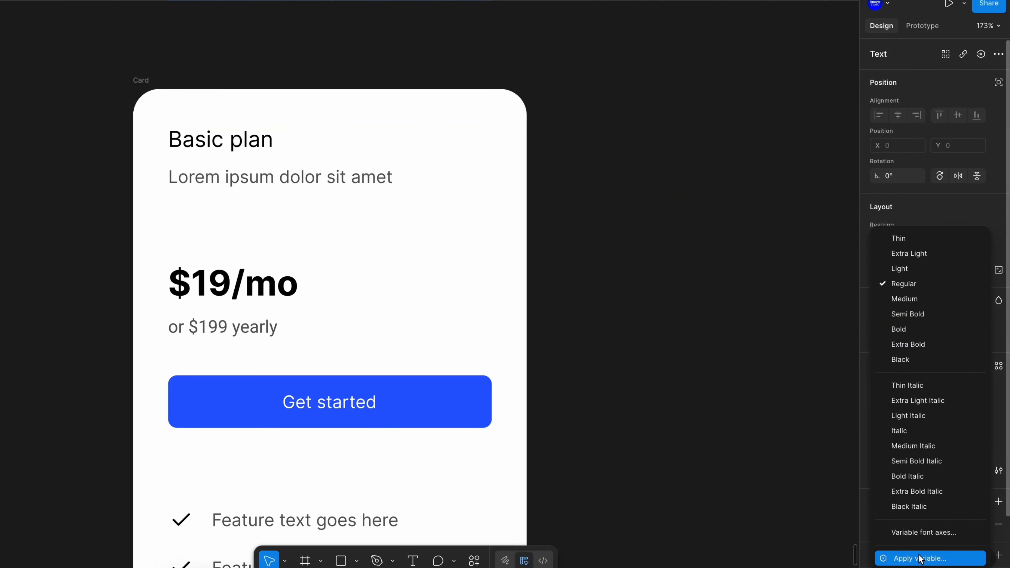
click(921, 558)
scroll(839, 483, down, 5)
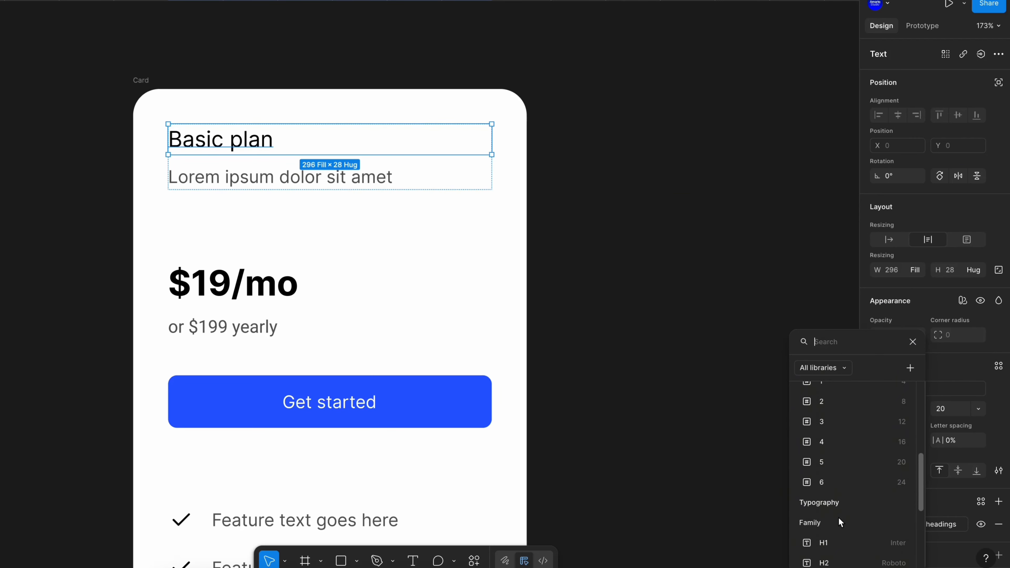
scroll(836, 518, down, 3)
click(859, 481)
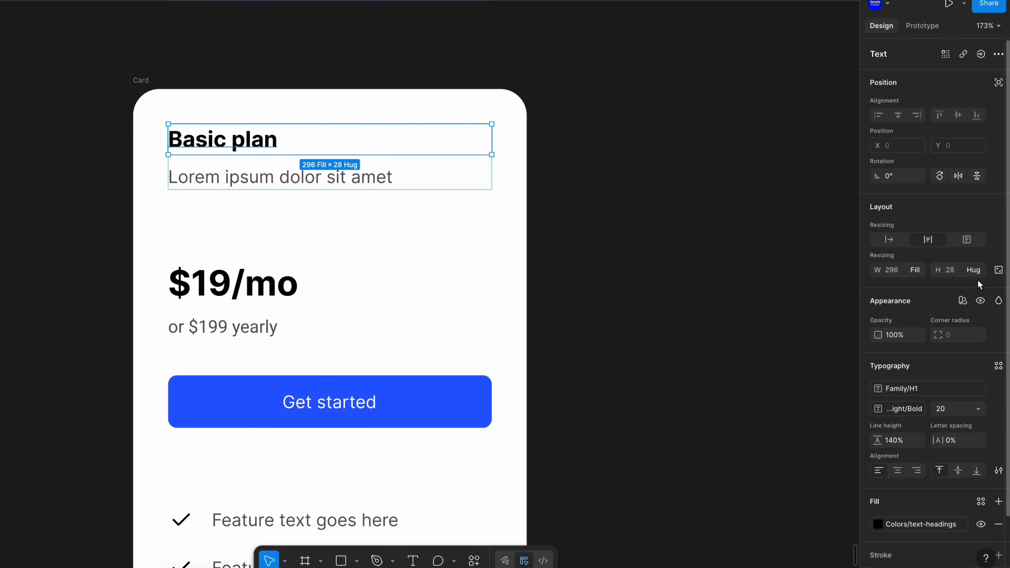
Bind the heading's font size to the md size variable
click(980, 413)
click(955, 558)
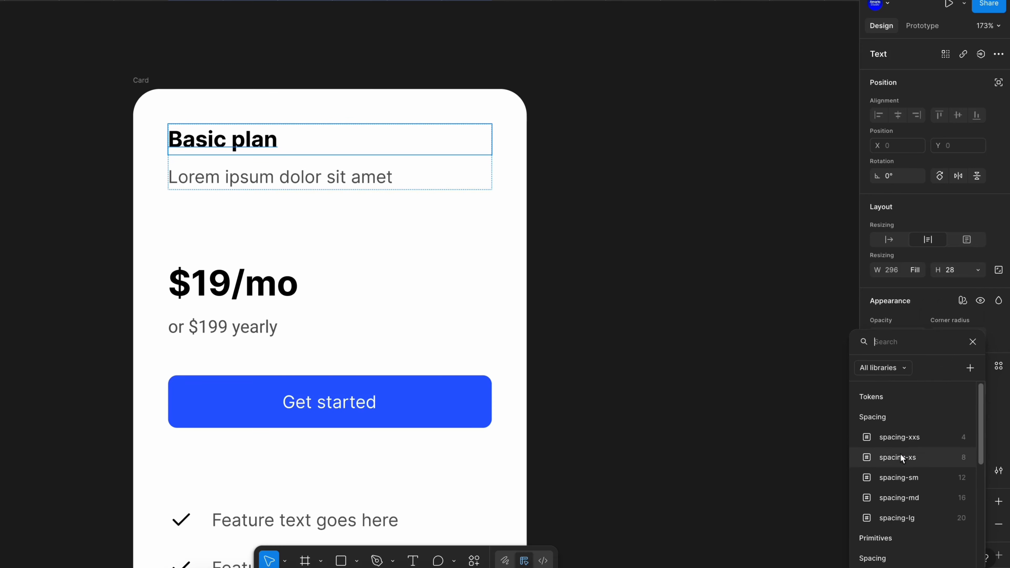
scroll(896, 505, down, 5)
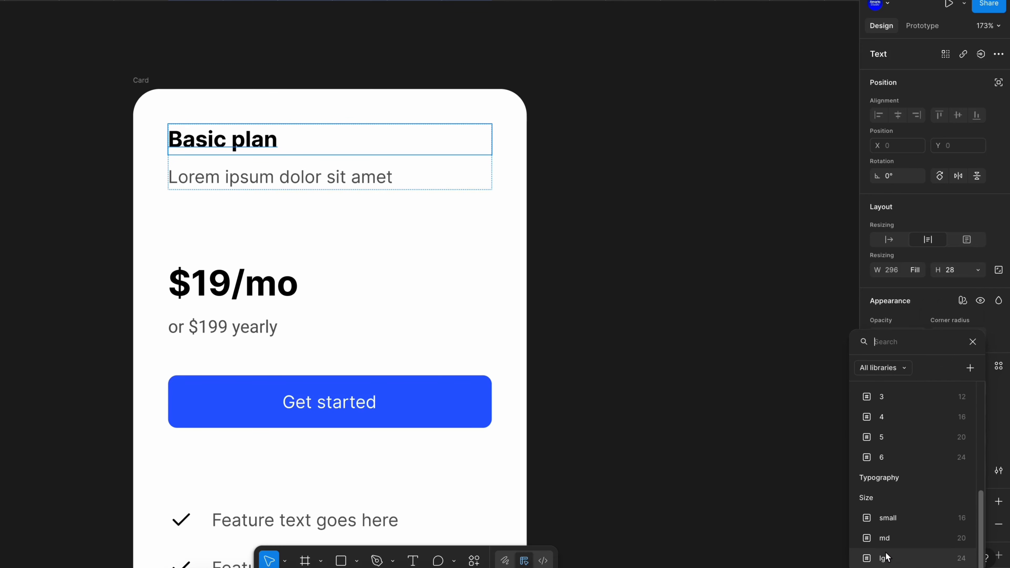
click(887, 557)
click(940, 410)
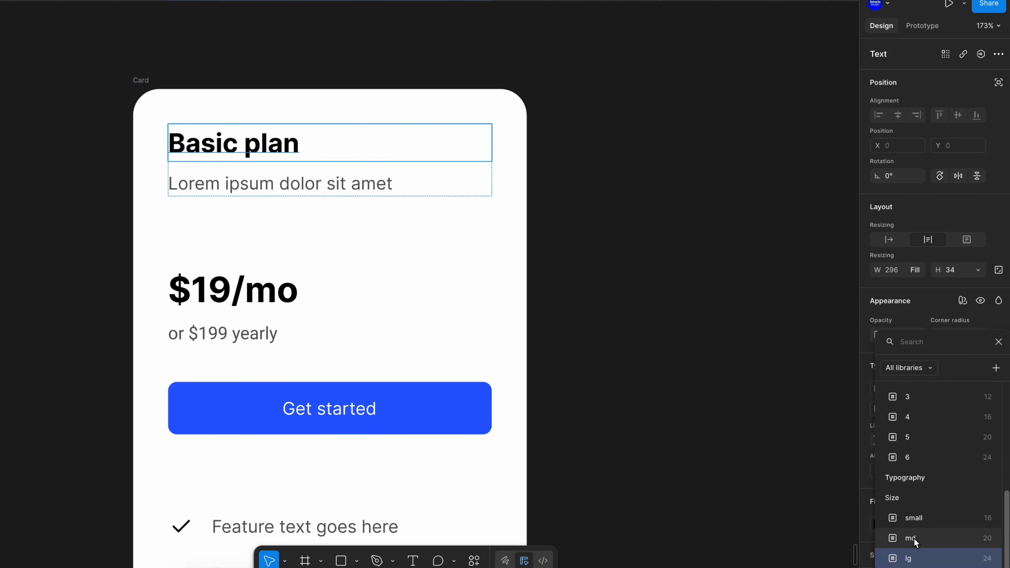
click(914, 538)
Apply the Family/H2 font variable to the Lorem ipsum subtitle
click(250, 180)
click(915, 389)
click(834, 290)
click(637, 387)
click(915, 409)
click(875, 552)
scroll(840, 533, down, 5)
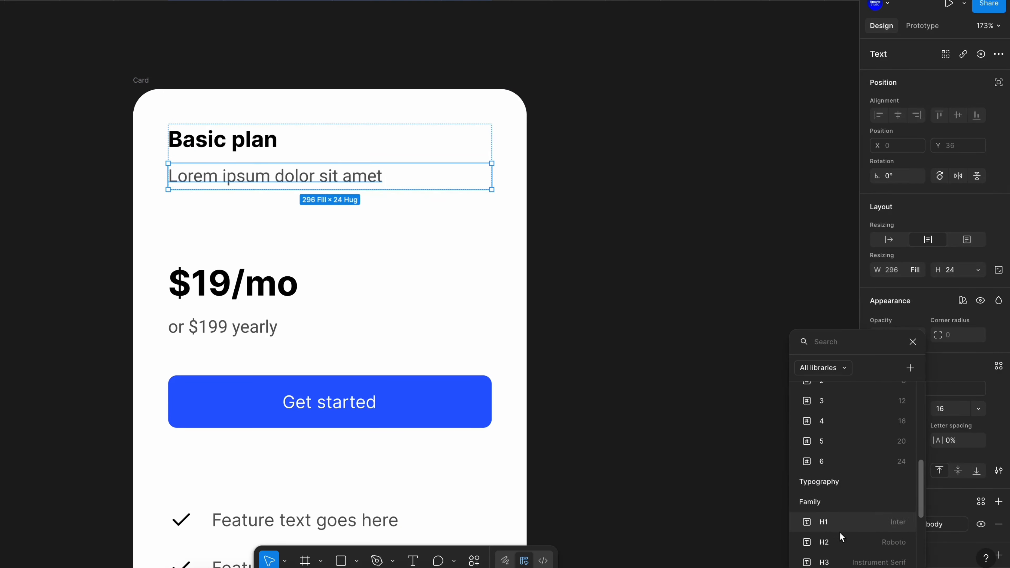
scroll(840, 533, down, 2)
Bind the subtitle's font size to the small size variable
click(251, 179)
click(980, 409)
click(971, 557)
click(915, 518)
Bind the $19/mo price's font size to the lg size variable
click(251, 283)
click(979, 409)
scroll(917, 524, down, 5)
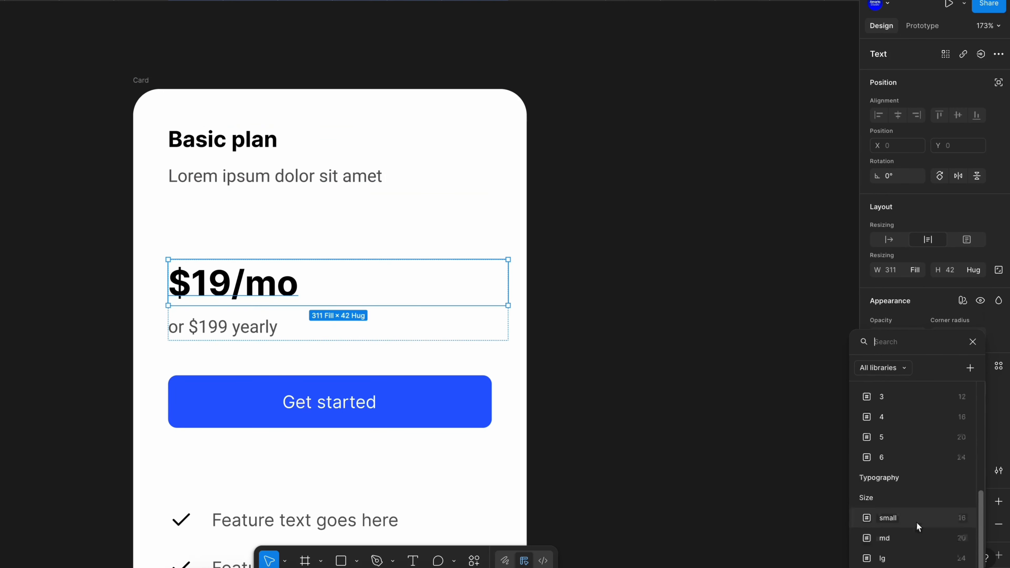
click(886, 558)
Apply a typography variable to the or $199 yearly text
click(239, 316)
click(910, 407)
click(840, 533)
Apply the Family/H3 font variable to the Get started button label
click(330, 390)
click(915, 389)
click(833, 290)
click(670, 408)
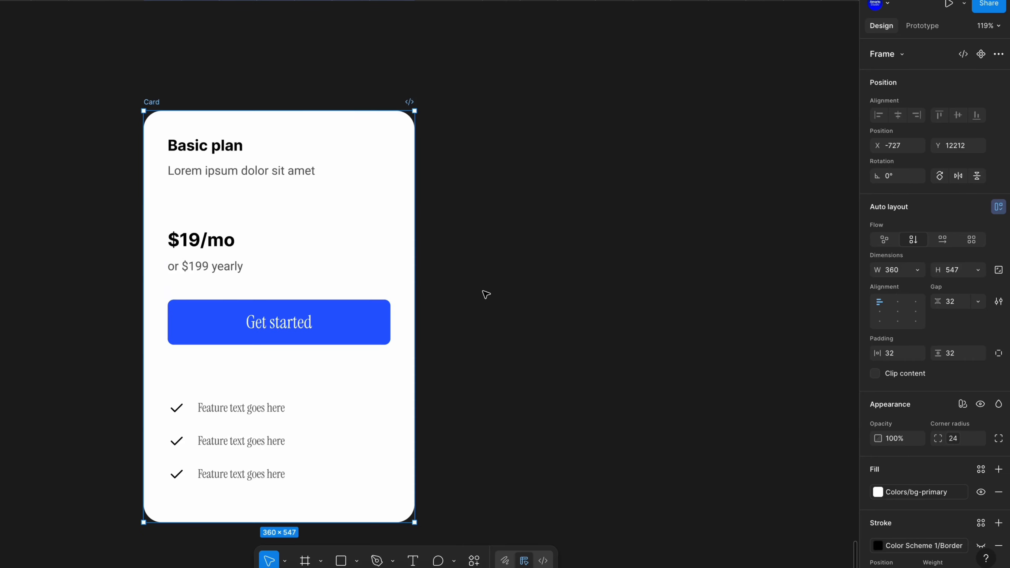
Add a second mode named Mobile to the Typography collection
click(692, 117)
click(1000, 105)
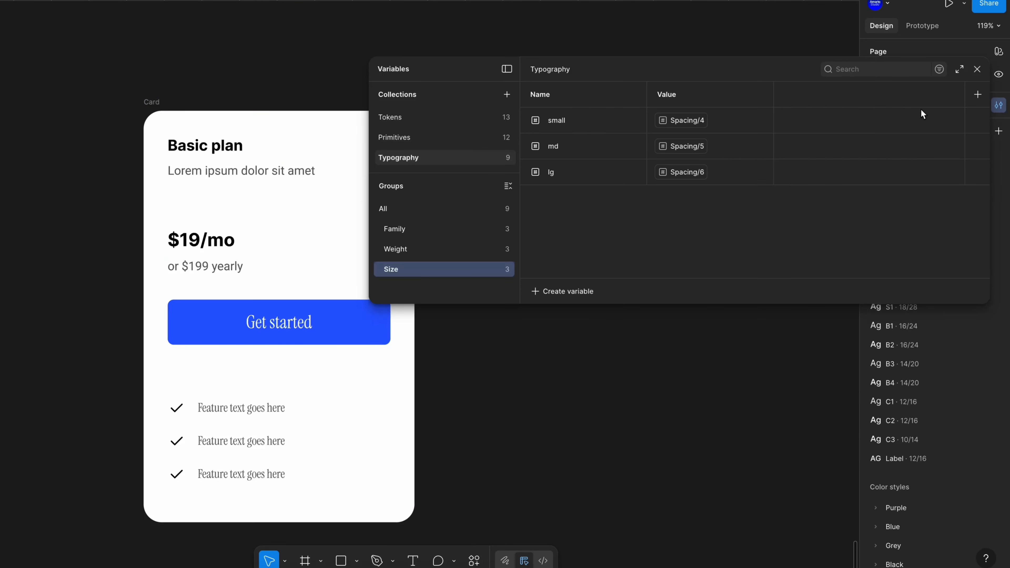
drag(638, 72, 496, 73)
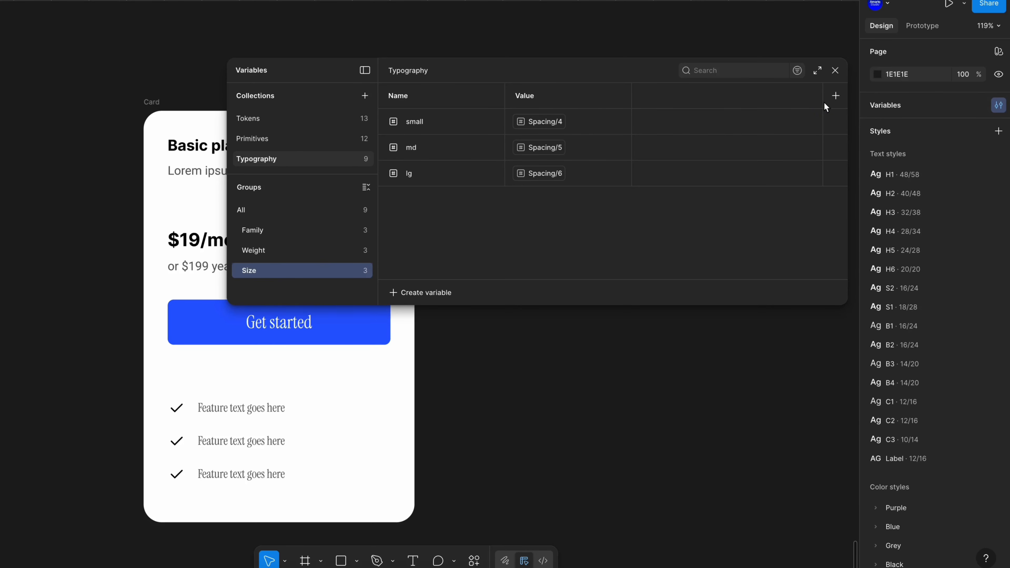
click(836, 96)
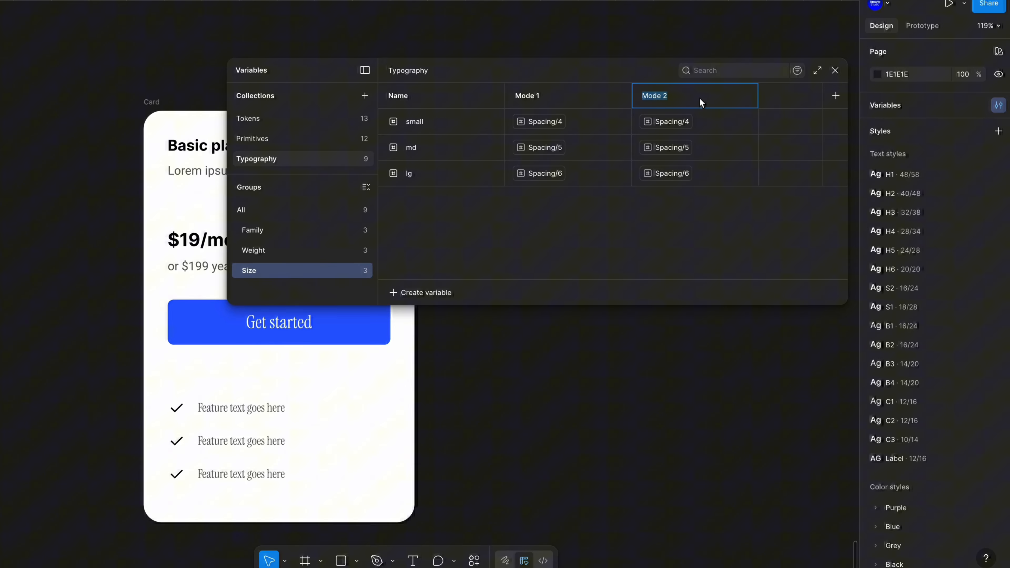
text(M)
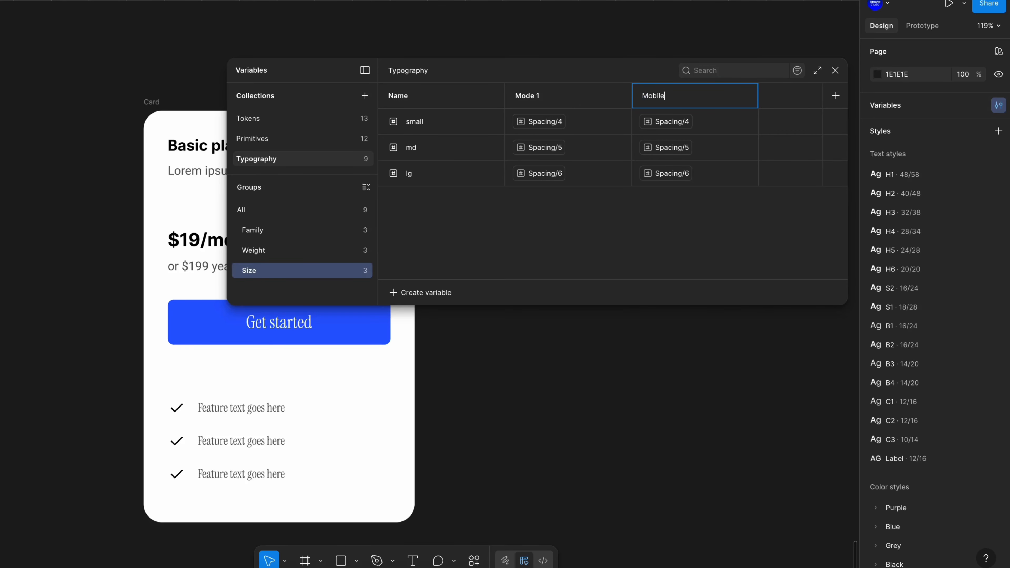
Rename the first Typography mode to Desktop
click(587, 97)
double_click(545, 96)
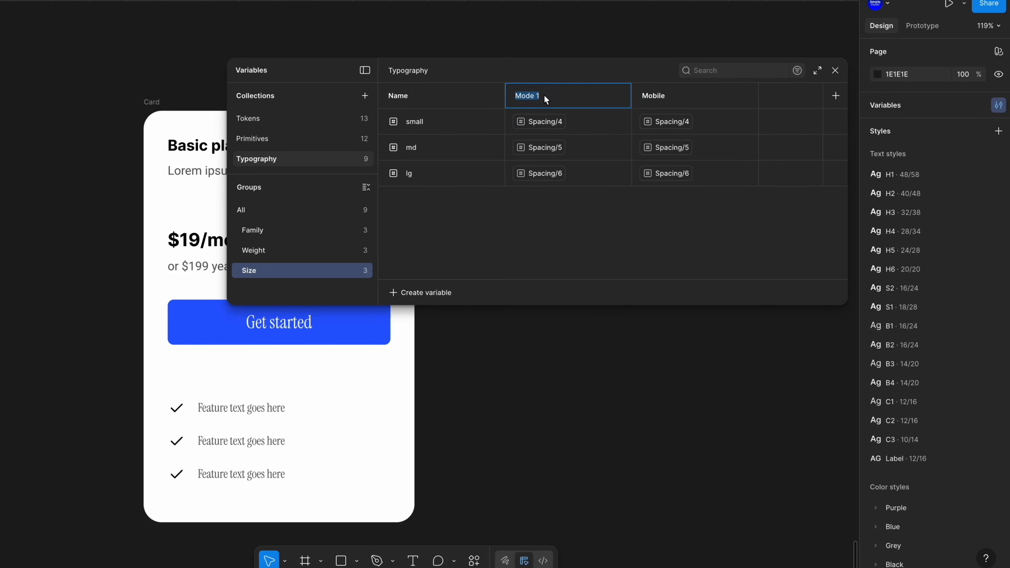
text(Desktop)
key(Return)
Set the Mobile mode sizes to Spacing/5 for lg, Spacing/3 for md and Spacing/2 for small, then close the variables window
click(667, 176)
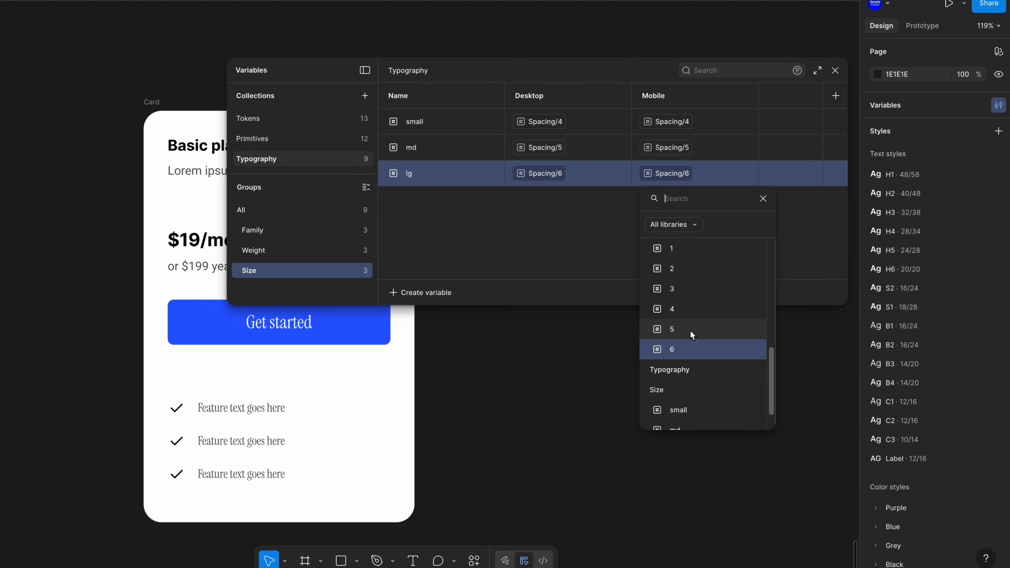
click(695, 165)
click(677, 148)
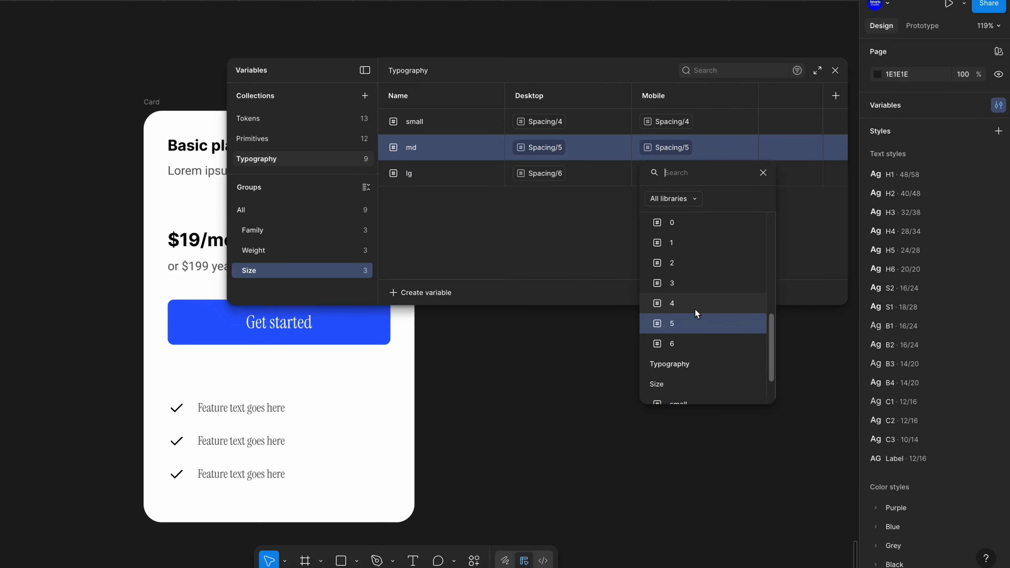
click(681, 284)
click(683, 124)
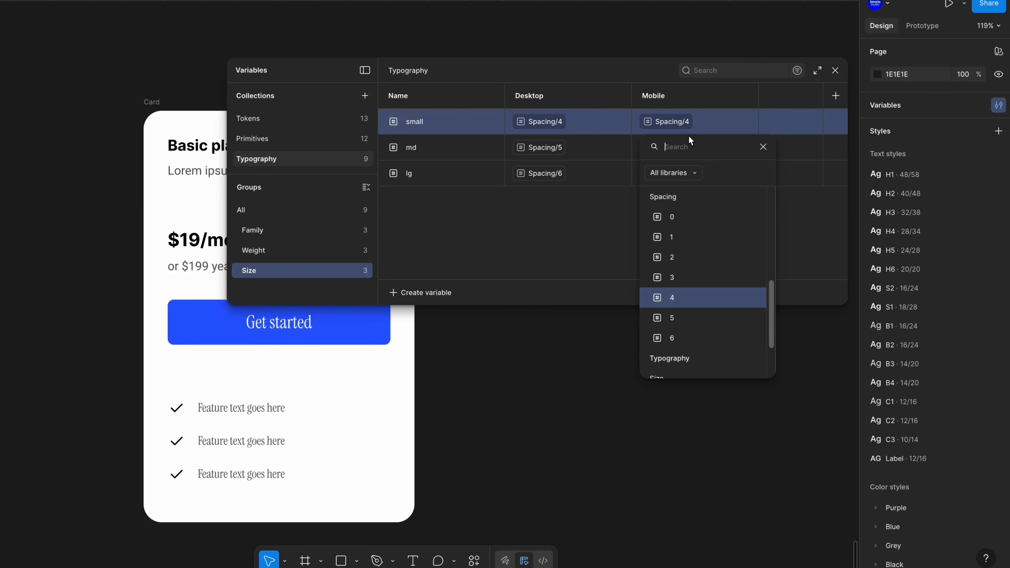
click(673, 257)
click(835, 69)
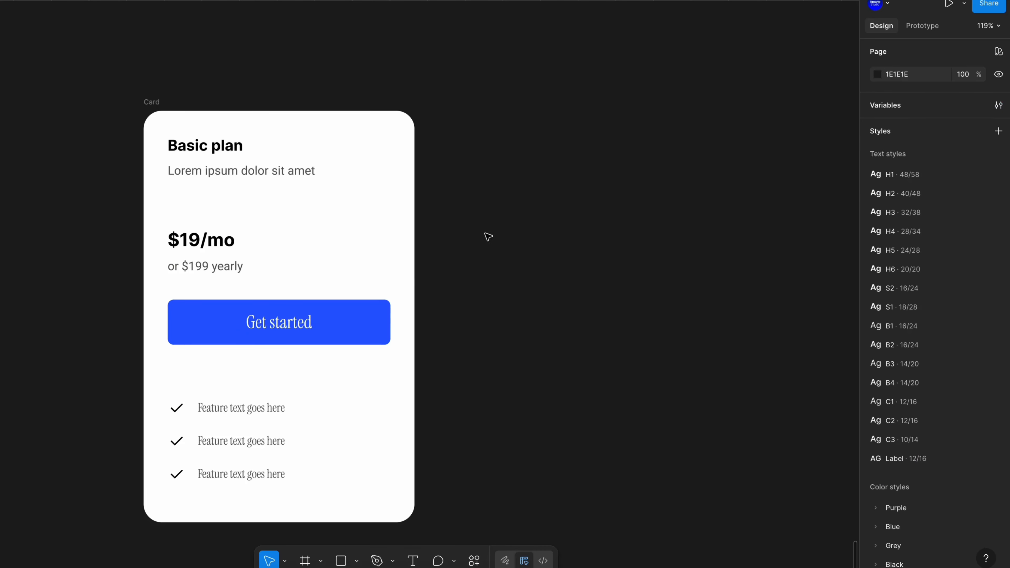
Create an iPhone 16 frame and fill it with the Colors/bg-primary color variable
click(308, 562)
click(909, 135)
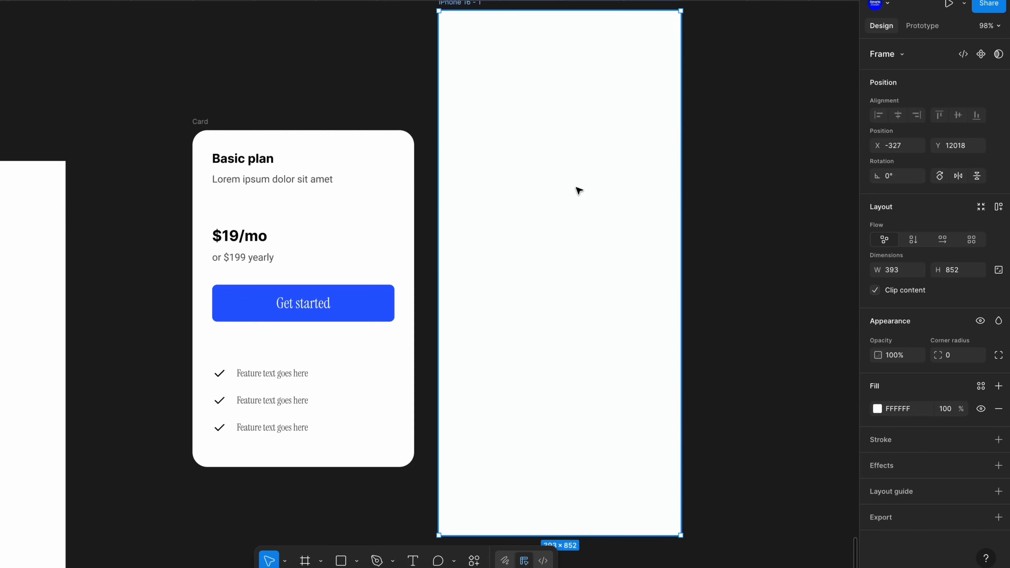
click(981, 389)
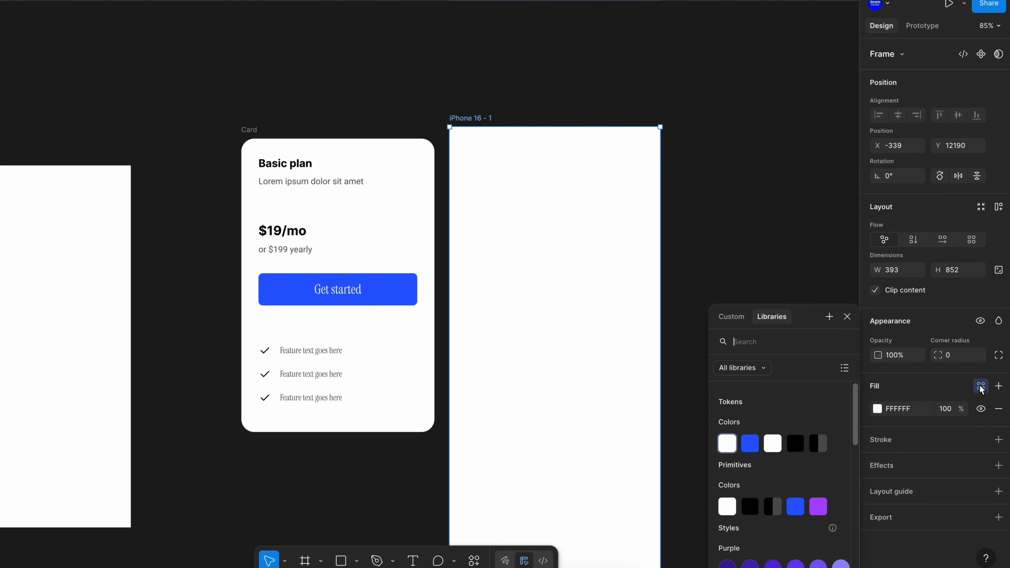
click(727, 443)
Duplicate the pricing card's content into the iPhone 16 frame
click(383, 219)
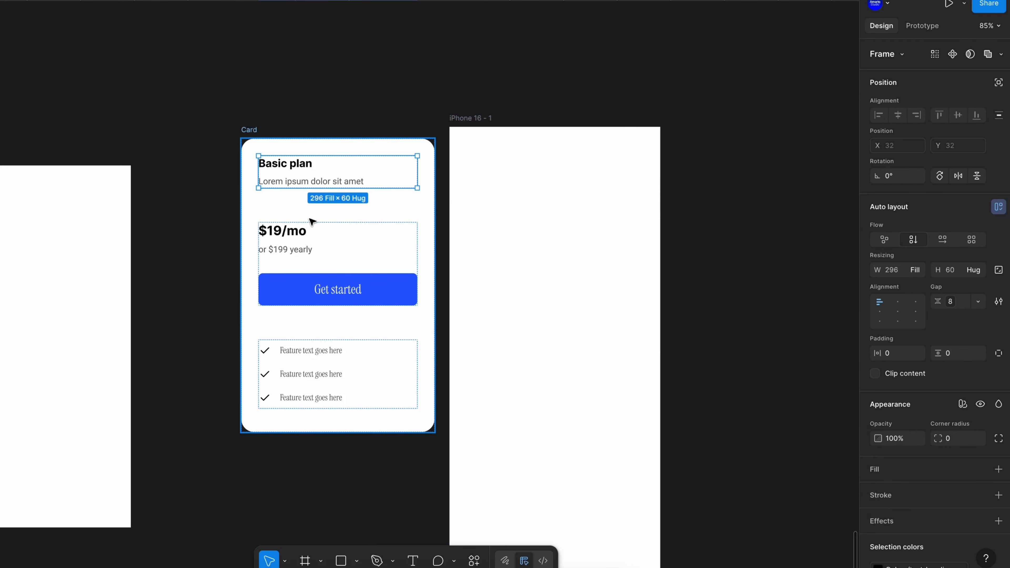
key(Return)
drag(372, 257, 582, 277)
Set the iPhone 16 frame's Typography variable mode to Mobile
click(480, 117)
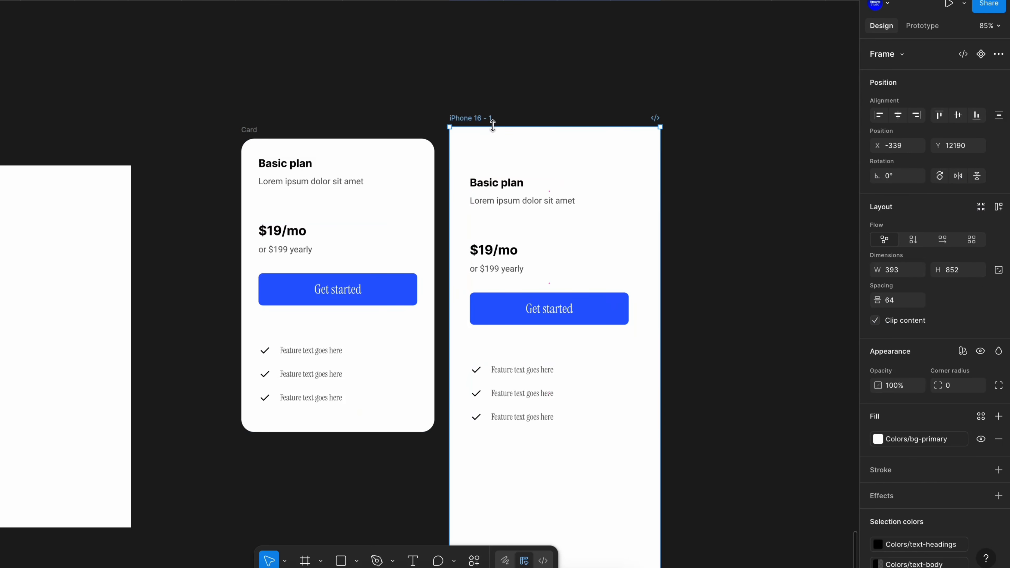
click(963, 351)
mouse_move(966, 406)
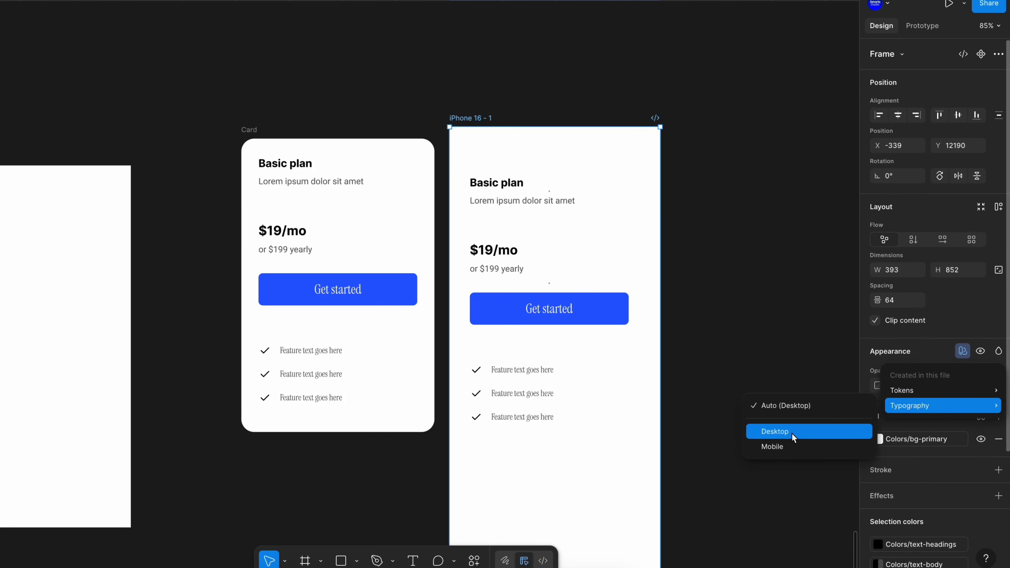
click(780, 447)
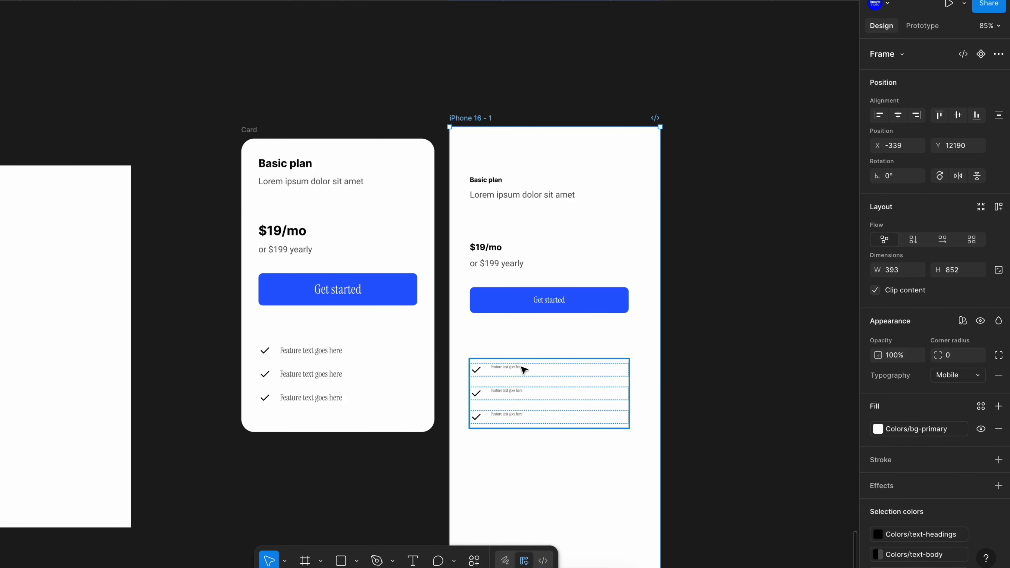
Switch the iPhone 16 frame's Typography variable mode to Desktop
scroll(580, 315, up, 2)
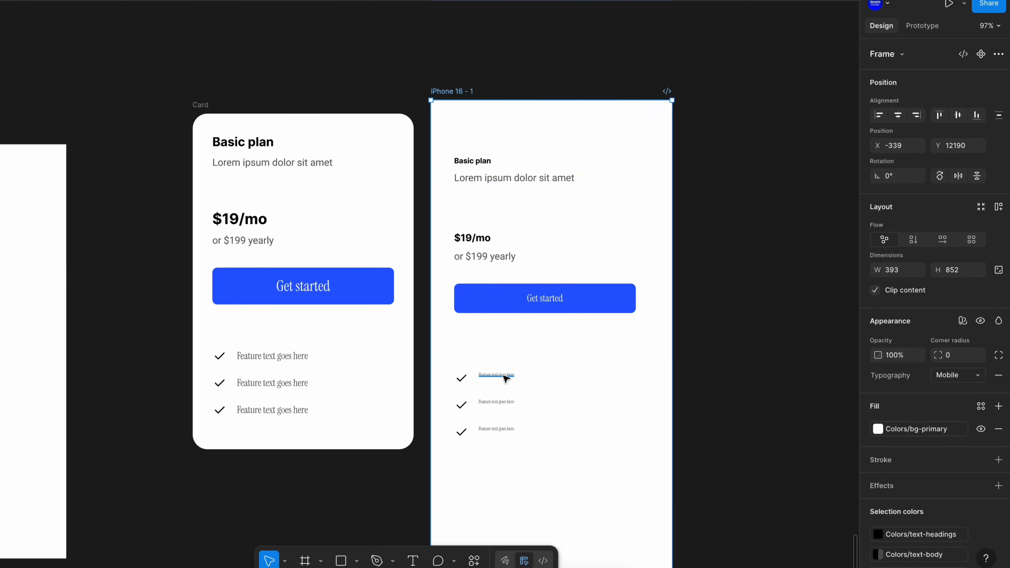
scroll(597, 340, up, 4)
scroll(548, 361, down, 3)
scroll(496, 402, up, 5)
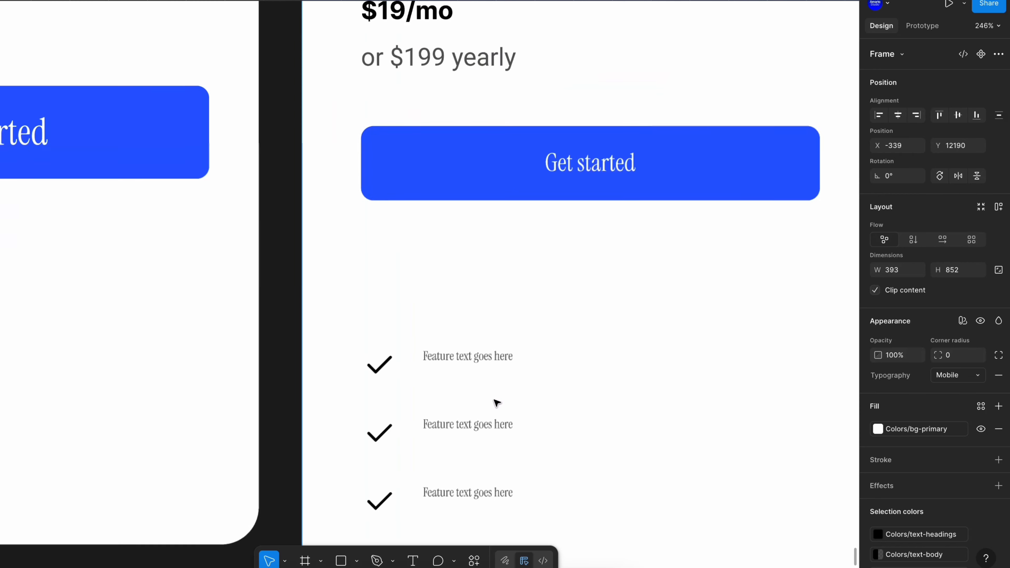
scroll(592, 411, down, 4)
click(963, 321)
mouse_move(911, 376)
click(800, 400)
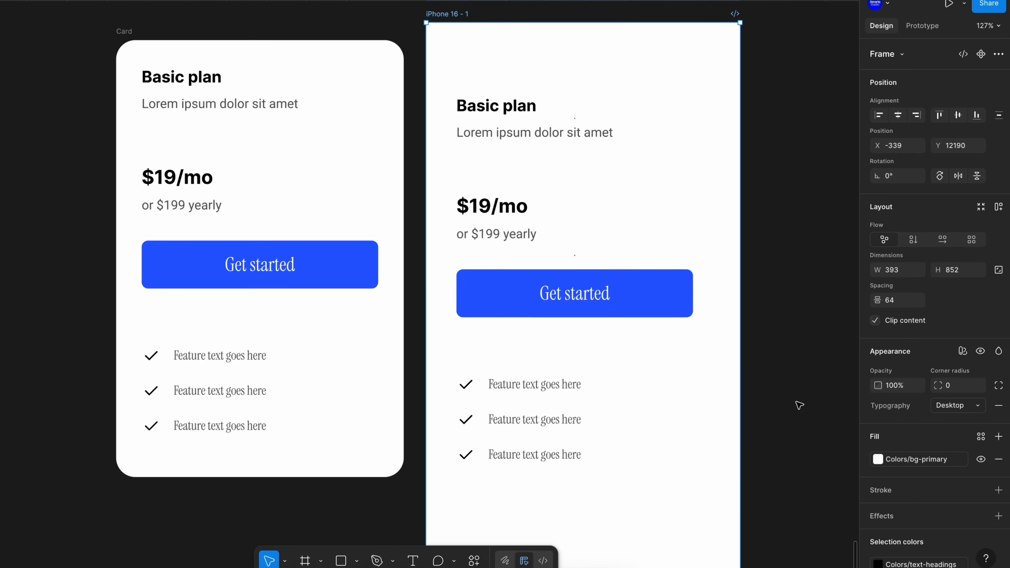
scroll(557, 281, down, 2)
scroll(557, 280, down, 1)
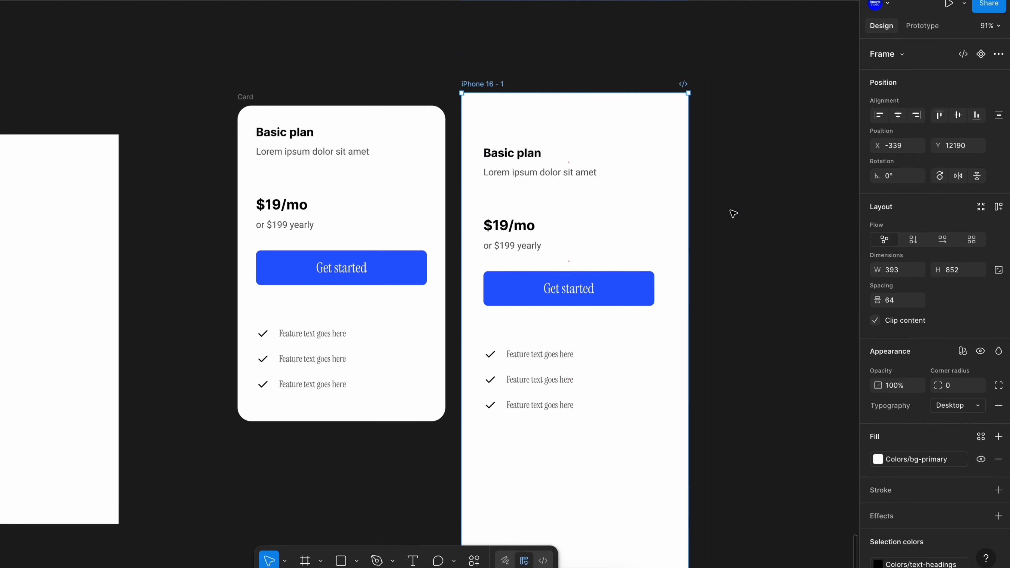
click(484, 69)
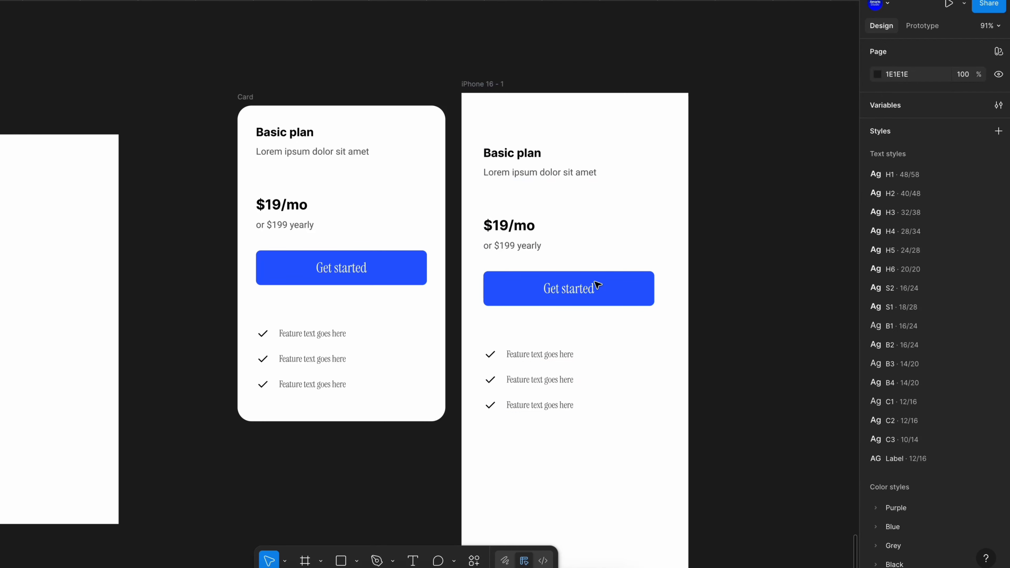
click(481, 85)
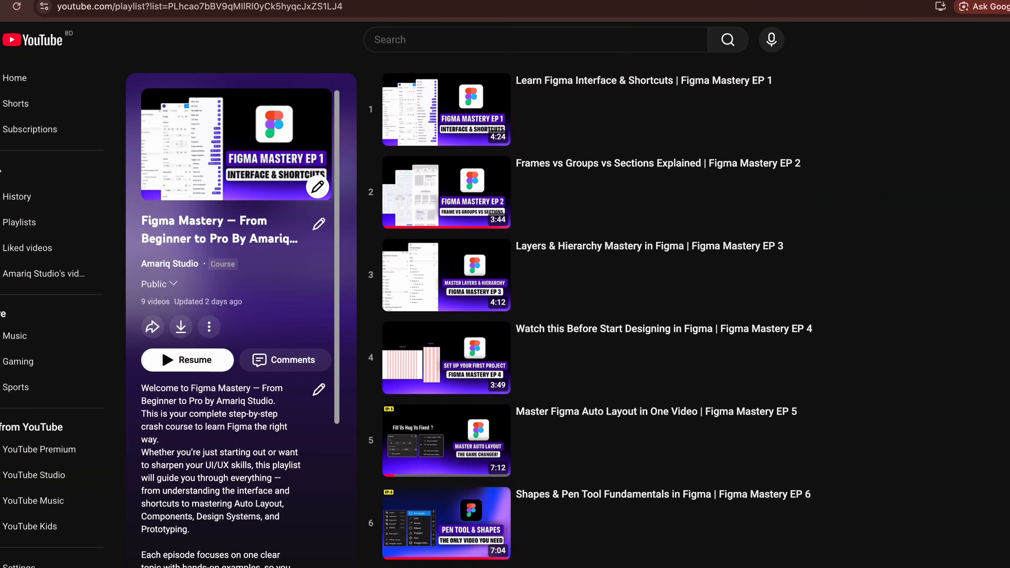
scroll(591, 313, down, 2)
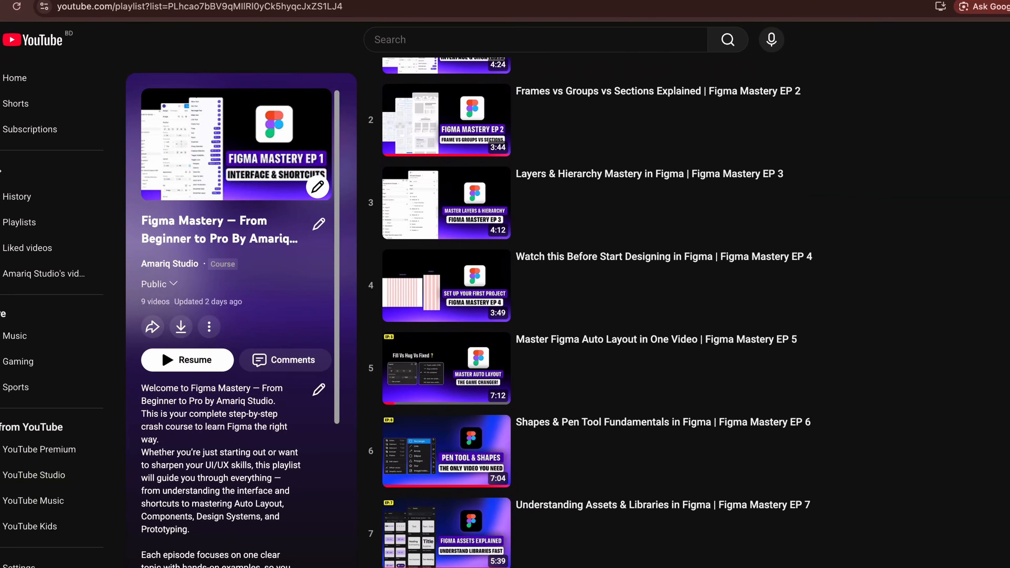